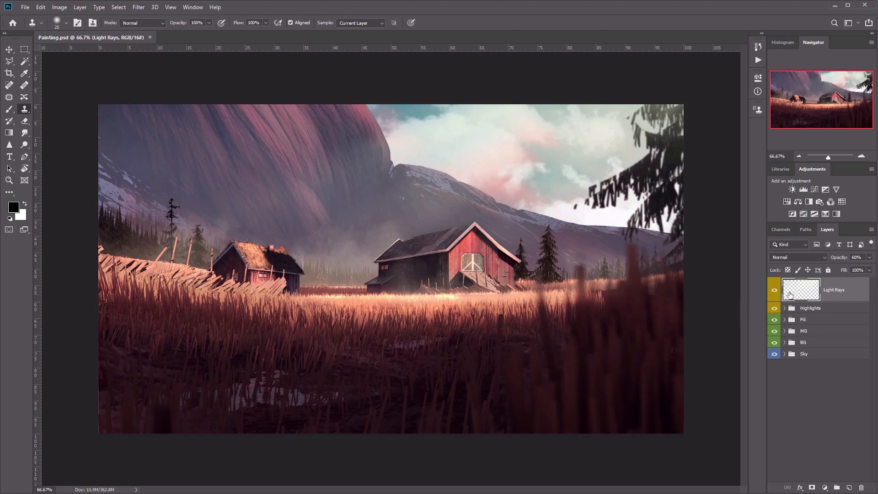
Step: Toggle the Light Rays layer off and on to compare the painting with and without it
{"action": "left_click", "coordinate": [773, 292]}
{"action": "left_click", "coordinate": [774, 292]}
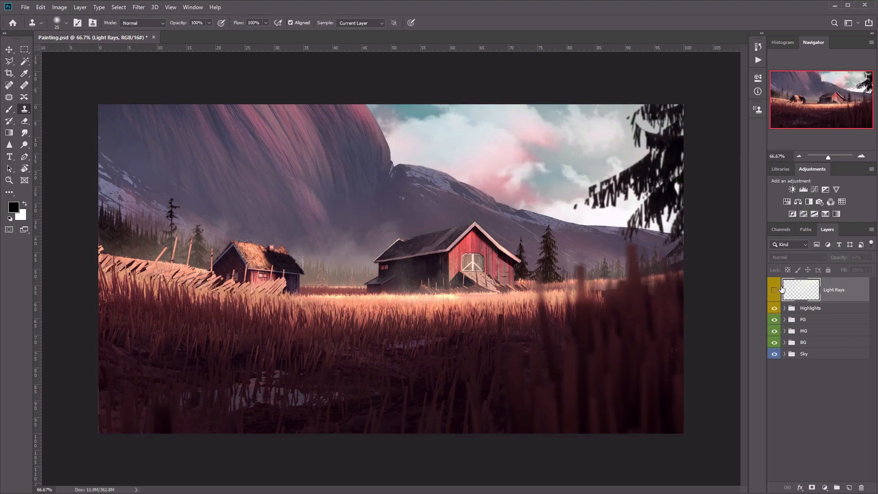
{"action": "left_click", "coordinate": [774, 292]}
{"action": "left_click", "coordinate": [775, 293]}
{"action": "left_click", "coordinate": [774, 293]}
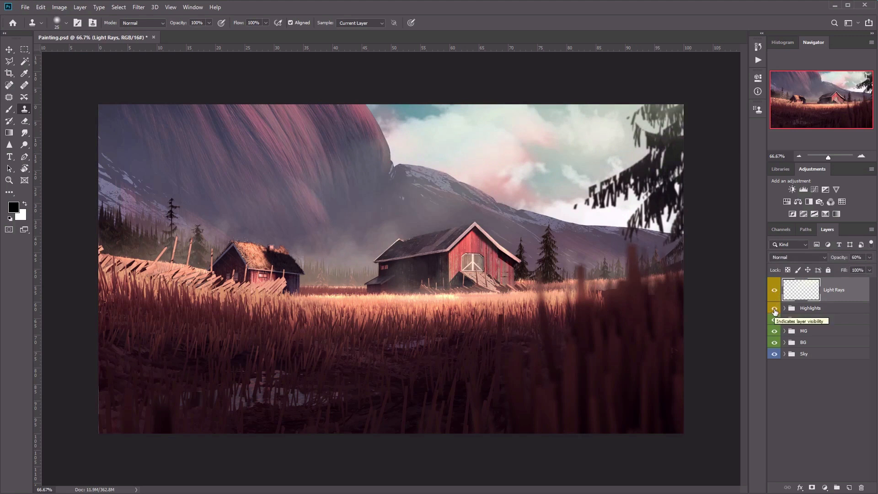
Step: Toggle the Highlights group off and on to compare its effect on the painting
{"action": "left_click", "coordinate": [774, 309]}
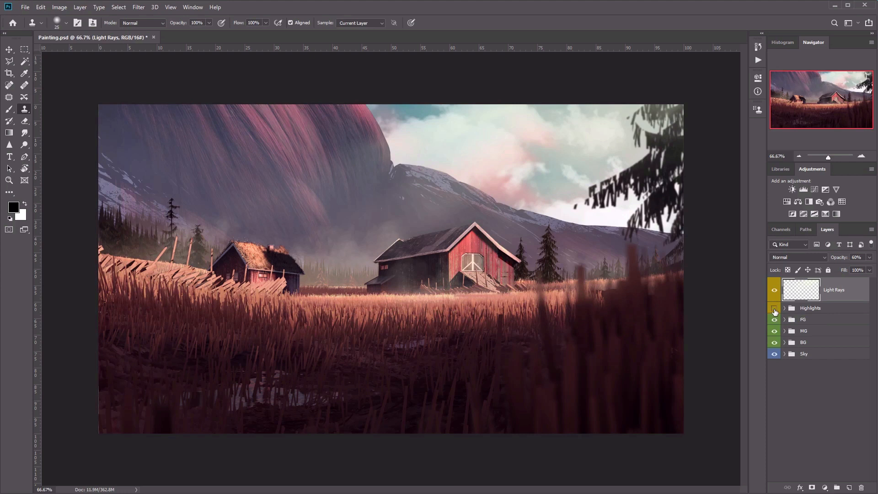
{"action": "left_click", "coordinate": [775, 310]}
{"action": "left_click", "coordinate": [775, 310]}
{"action": "left_click", "coordinate": [774, 310]}
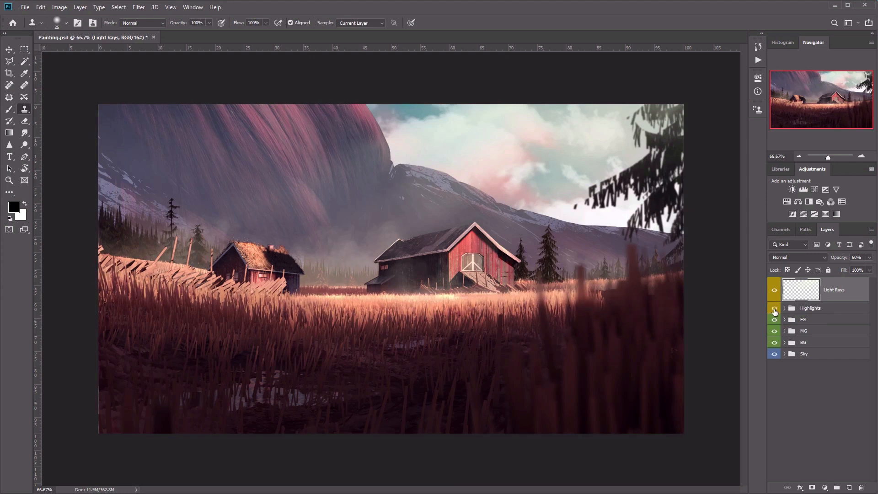
{"action": "left_click", "coordinate": [775, 309]}
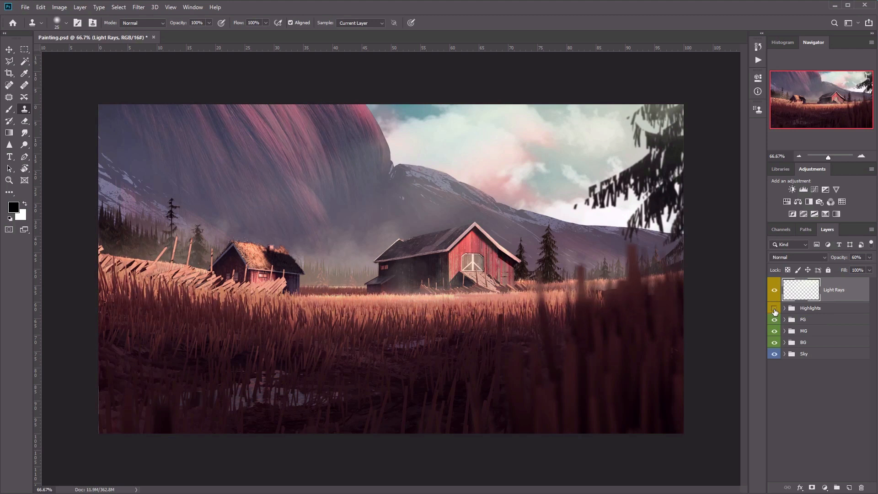
{"action": "left_click", "coordinate": [774, 309]}
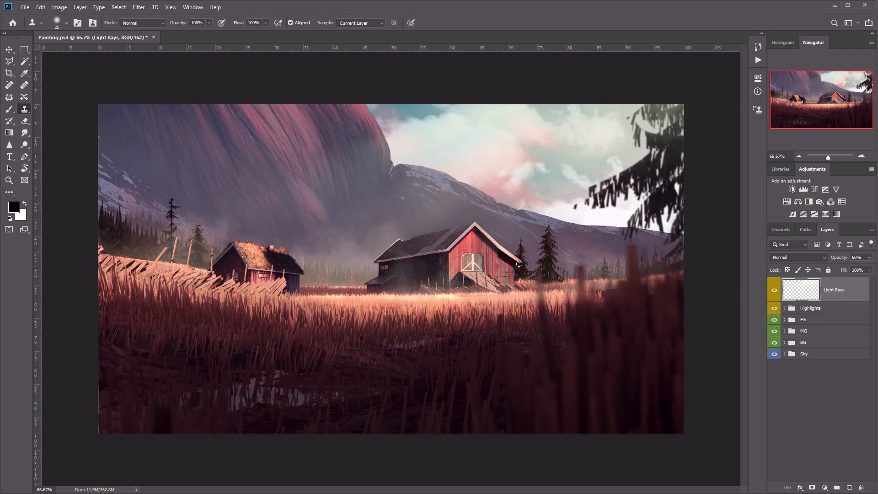
Step: Hide the Highlights group and the Light Rays layer
{"action": "left_click", "coordinate": [775, 310]}
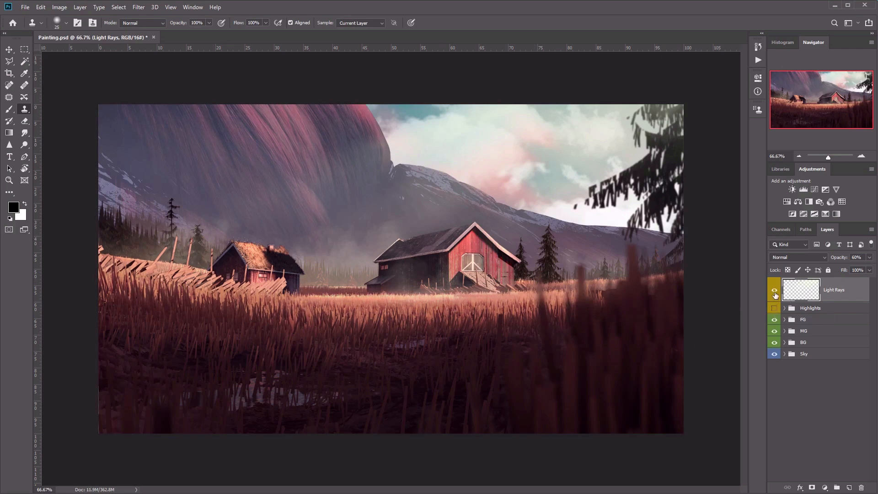
{"action": "left_click", "coordinate": [775, 292]}
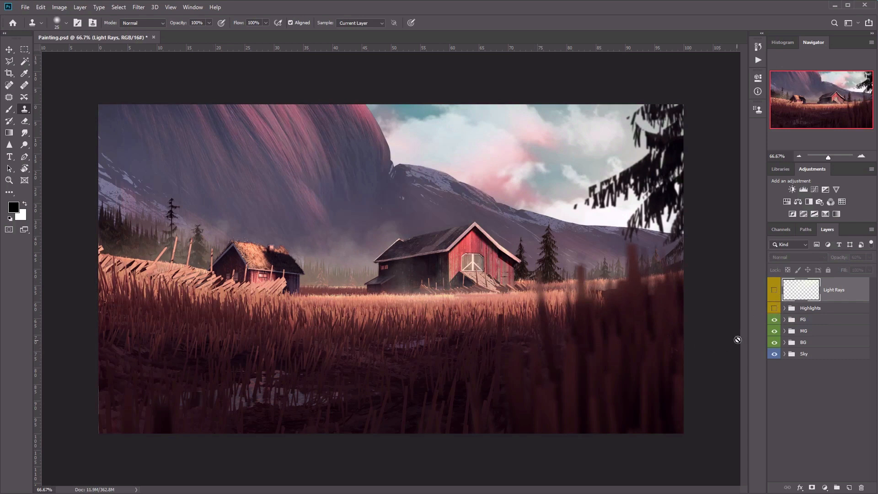
Step: Toggle the FG, MG and BG groups off and on one by one to examine what each contains
{"action": "left_click", "coordinate": [806, 320]}
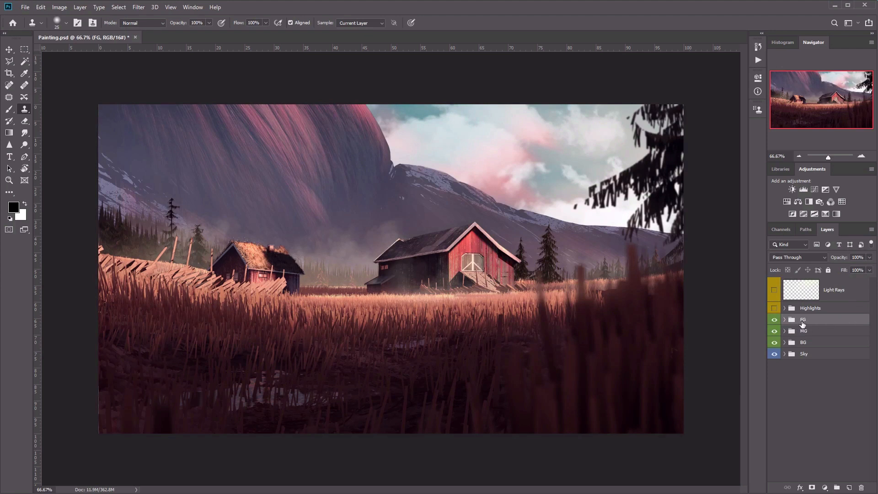
{"action": "left_click", "coordinate": [775, 321]}
{"action": "left_click", "coordinate": [774, 323]}
{"action": "left_click", "coordinate": [775, 331]}
{"action": "left_click", "coordinate": [775, 333]}
{"action": "left_click", "coordinate": [775, 343]}
{"action": "left_click", "coordinate": [775, 343]}
{"action": "left_click", "coordinate": [774, 343]}
{"action": "left_click", "coordinate": [775, 343]}
Step: Toggle the Sky group off and on to examine what it contributes
{"action": "left_click", "coordinate": [804, 355]}
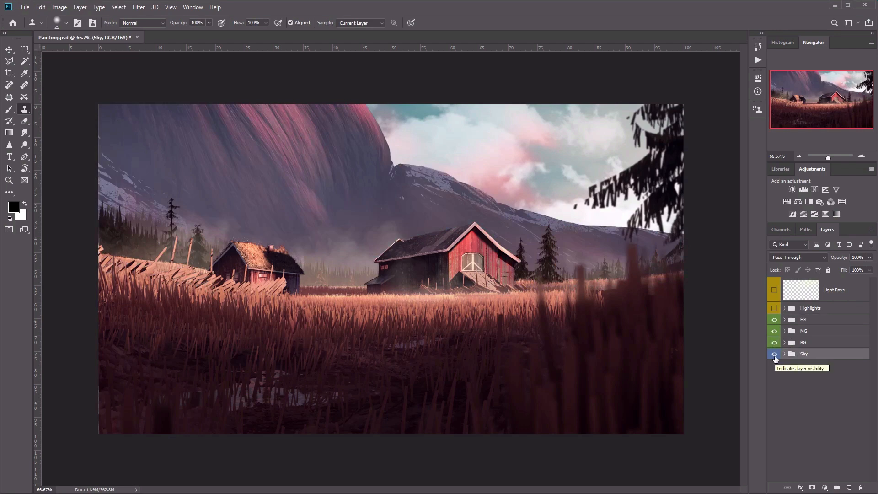
{"action": "left_click", "coordinate": [774, 355]}
{"action": "left_click", "coordinate": [775, 355]}
{"action": "left_click", "coordinate": [775, 355]}
{"action": "left_click", "coordinate": [776, 355]}
Step: Expand the FG group and toggle the FG_Tree layer off and on to examine it
{"action": "left_click", "coordinate": [805, 320]}
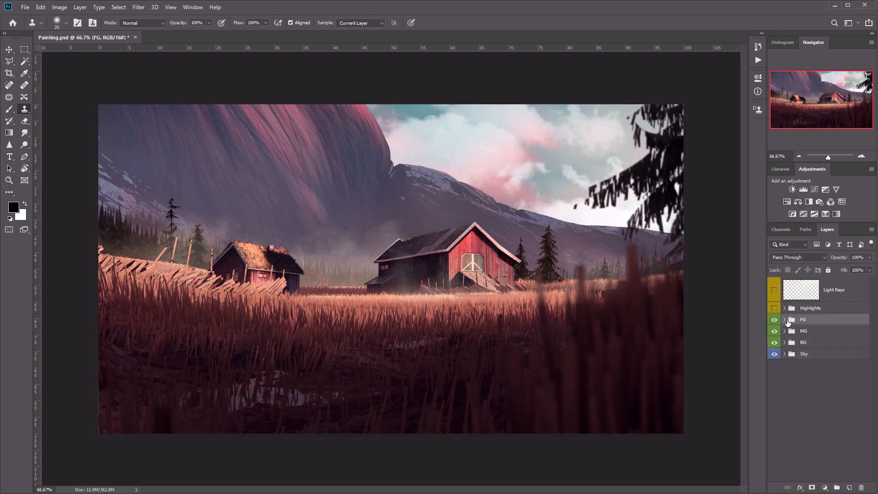
{"action": "left_click", "coordinate": [785, 320]}
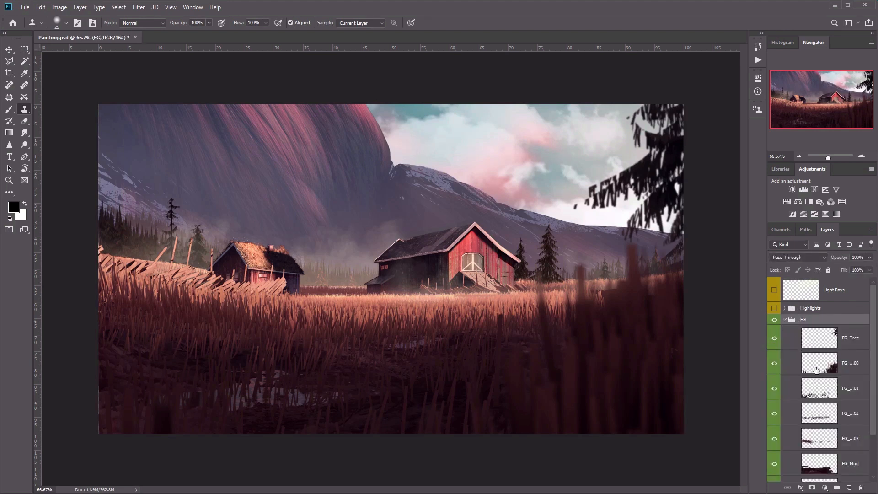
{"action": "scroll", "coordinate": [806, 356], "scroll_direction": "down", "scroll_amount": 2}
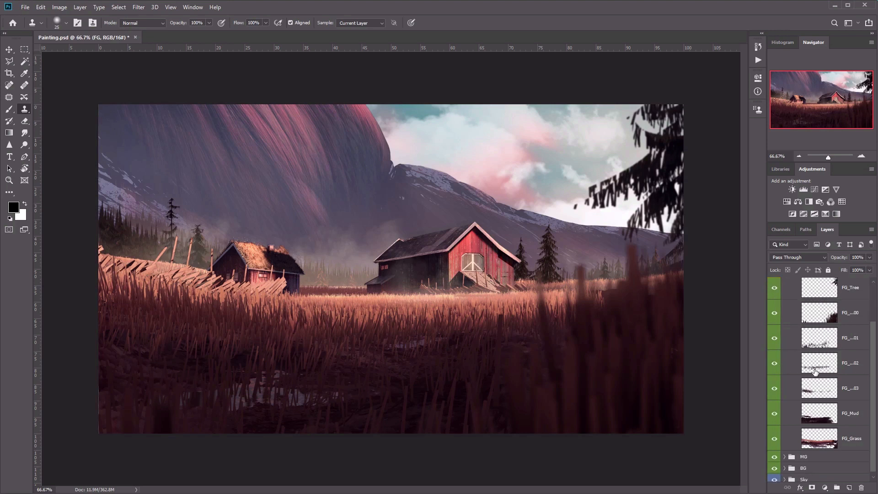
{"action": "left_click", "coordinate": [816, 295]}
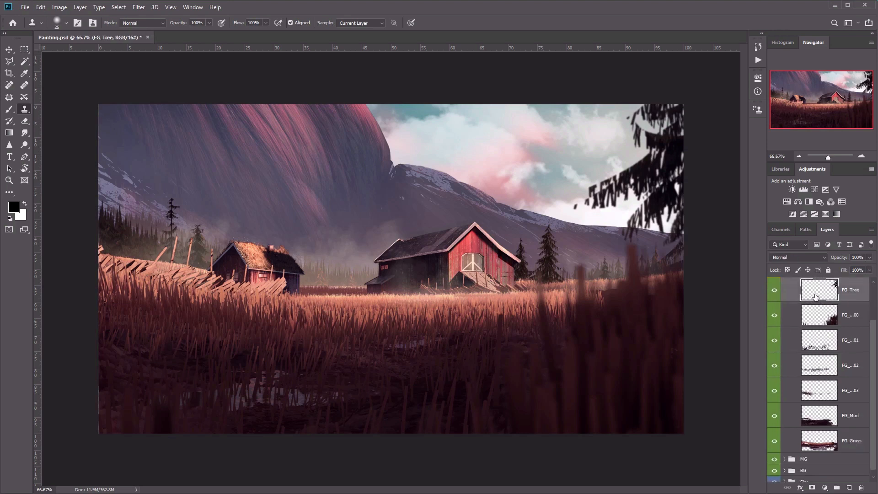
{"action": "left_click", "coordinate": [775, 293]}
{"action": "left_click", "coordinate": [775, 293]}
Step: Toggle the foreground grass layers 00, 01 and 02 one after another to see each one's content
{"action": "left_click", "coordinate": [775, 316]}
{"action": "left_click", "coordinate": [775, 316]}
{"action": "left_click", "coordinate": [775, 316]}
{"action": "left_click", "coordinate": [775, 316]}
{"action": "left_click", "coordinate": [774, 341]}
{"action": "left_click", "coordinate": [775, 341]}
{"action": "left_click", "coordinate": [775, 367]}
{"action": "left_click", "coordinate": [775, 366]}
Step: Hide the overlapping foreground grass layers together to examine the ground beneath, and show them again
{"action": "left_click", "coordinate": [838, 364]}
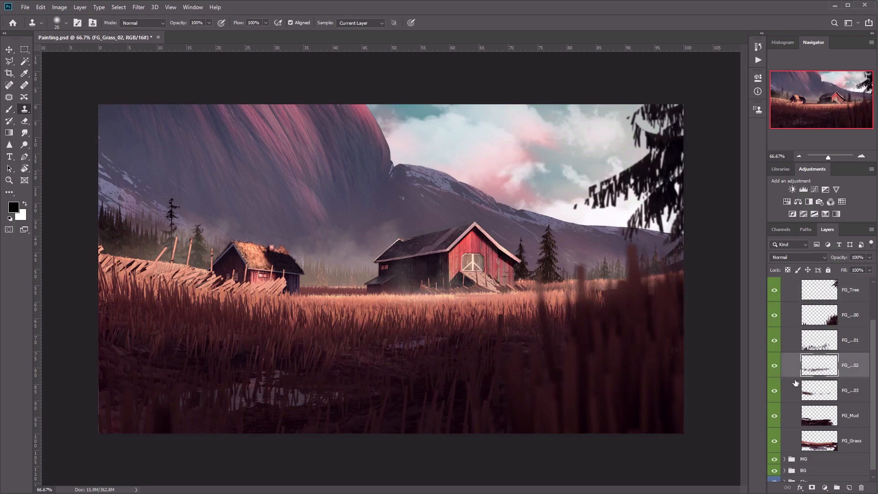
{"action": "left_click", "coordinate": [813, 396]}
{"action": "left_click", "coordinate": [820, 374]}
{"action": "left_click_drag", "start_coordinate": [775, 366], "coordinate": [778, 323]}
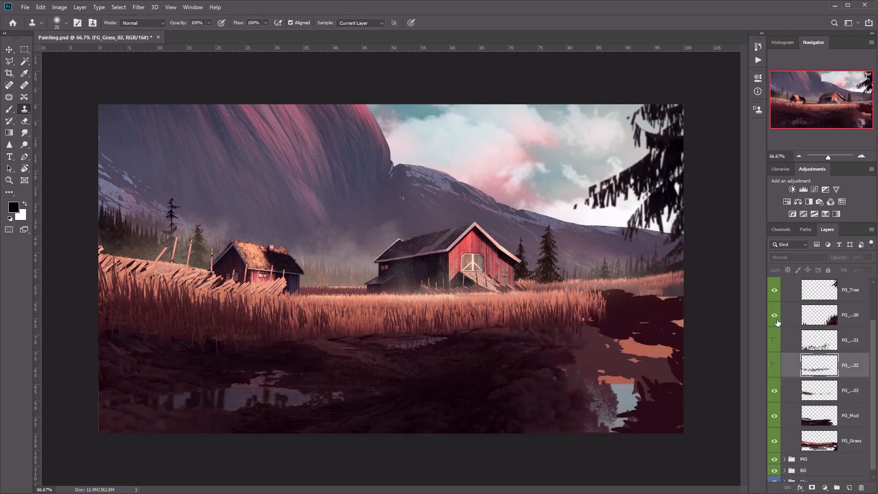
{"action": "scroll", "coordinate": [787, 383], "scroll_direction": "up", "scroll_amount": 1}
{"action": "left_click_drag", "start_coordinate": [772, 396], "coordinate": [774, 369]}
Step: Collapse and hide the FG group, and expand the MG group to list its layers
{"action": "left_click", "coordinate": [785, 296]}
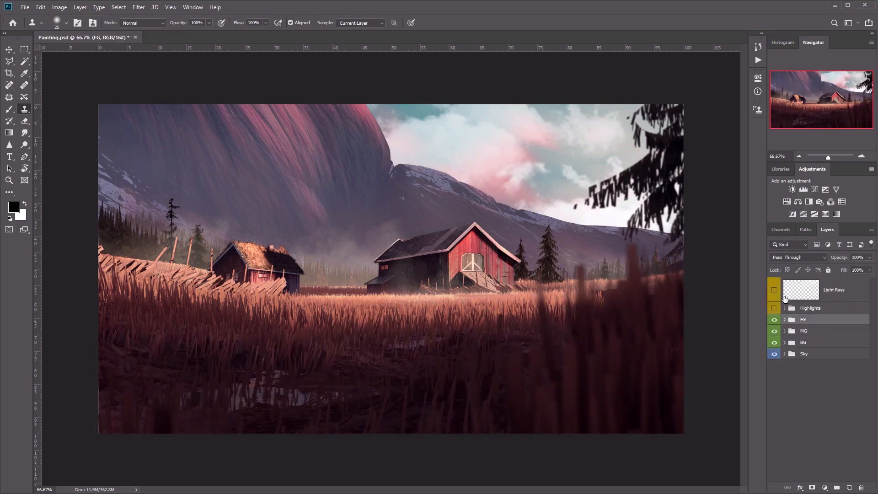
{"action": "left_click", "coordinate": [775, 320]}
{"action": "left_click", "coordinate": [804, 333]}
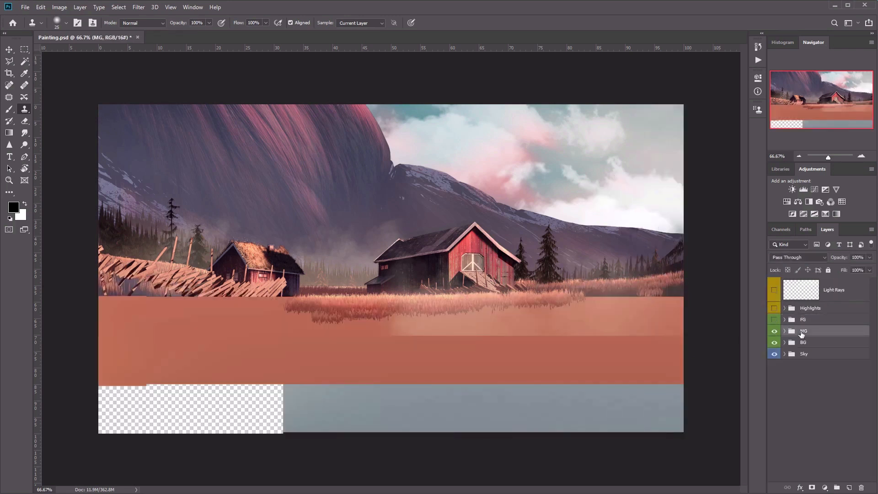
{"action": "left_click", "coordinate": [785, 330]}
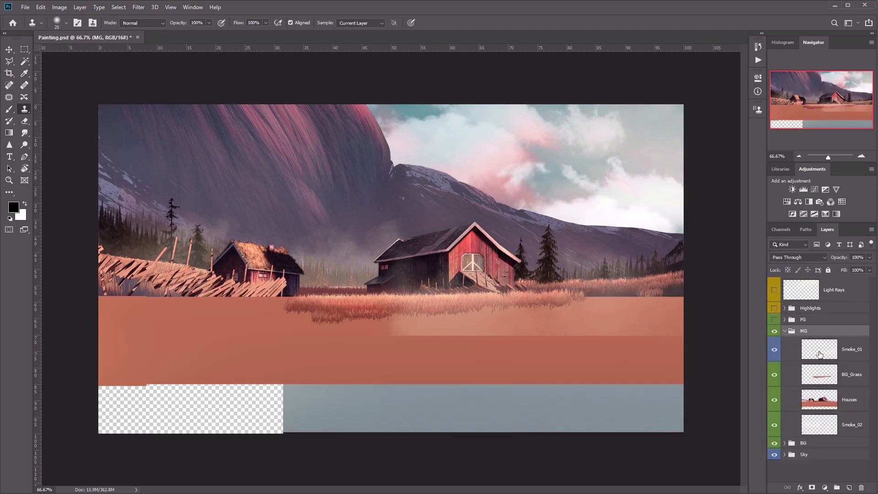
Step: Toggle the BG_Grass, Houses and Smoke_02 layers in the MG group one by one to examine them
{"action": "left_click", "coordinate": [774, 378]}
{"action": "left_click", "coordinate": [774, 378]}
{"action": "left_click", "coordinate": [775, 378]}
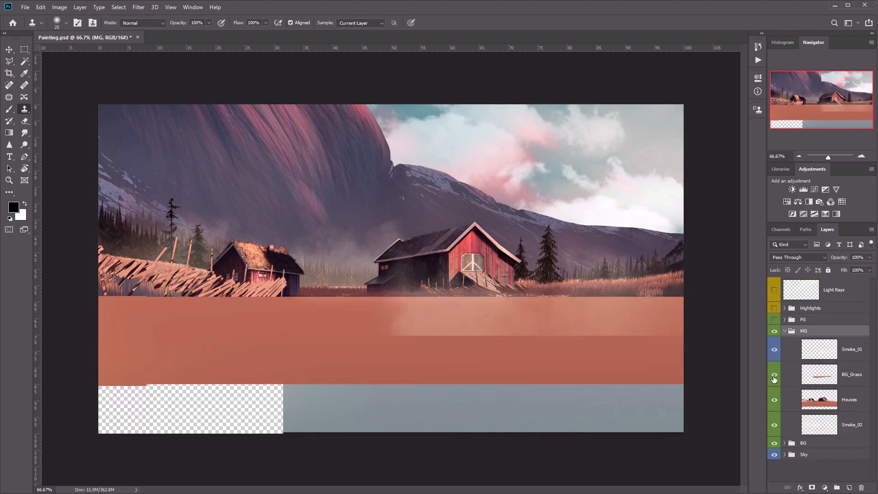
{"action": "left_click", "coordinate": [776, 401]}
{"action": "left_click", "coordinate": [776, 402]}
{"action": "left_click", "coordinate": [776, 402]}
{"action": "left_click", "coordinate": [775, 402]}
{"action": "left_click", "coordinate": [775, 426]}
{"action": "left_click", "coordinate": [775, 425]}
{"action": "left_click", "coordinate": [775, 426]}
{"action": "left_click", "coordinate": [775, 426]}
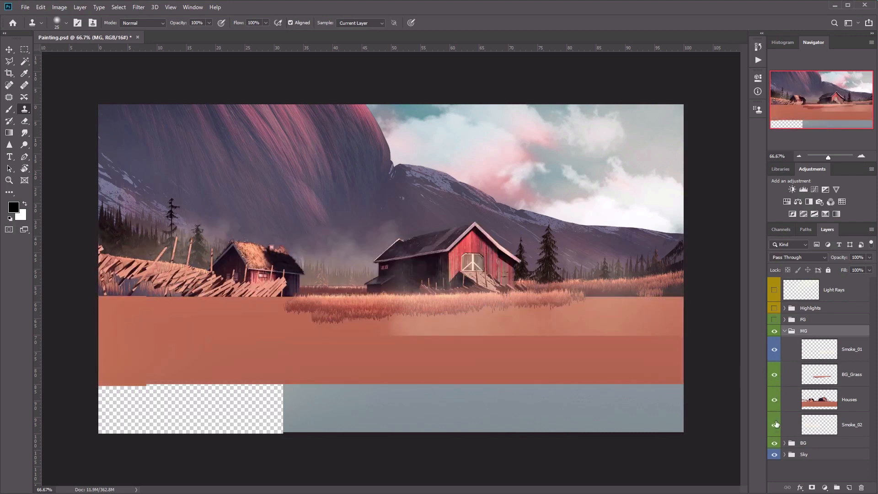
Step: Collapse and hide the MG group, and expand the BG group
{"action": "left_click", "coordinate": [785, 330]}
{"action": "left_click", "coordinate": [774, 331]}
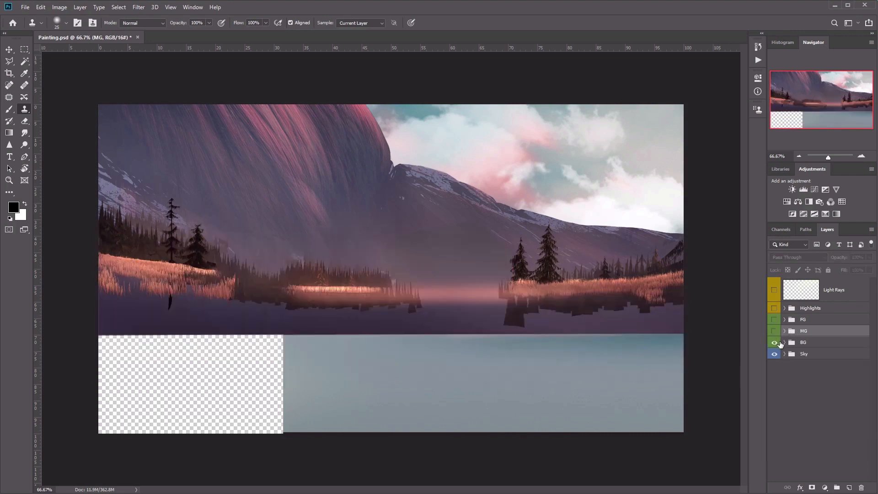
{"action": "left_click", "coordinate": [784, 343]}
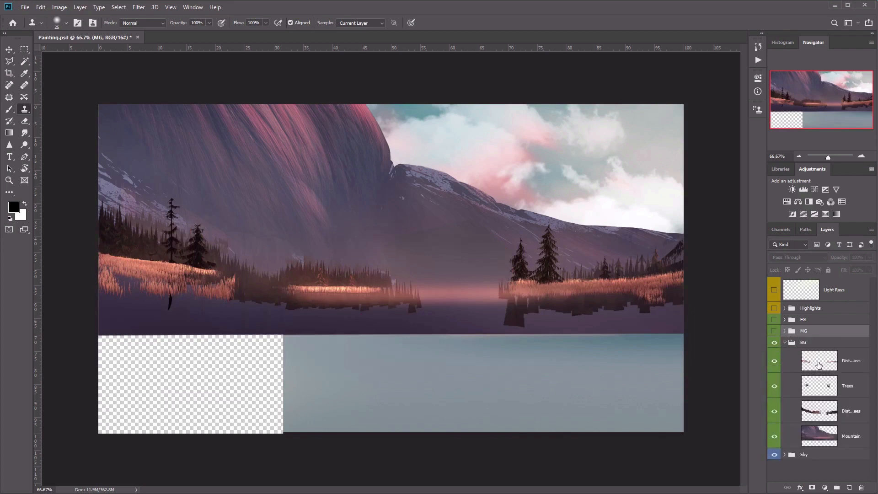
Step: Toggle the Distant_Grass, Trees and Mountain layers in the BG group one by one to examine them
{"action": "left_click", "coordinate": [819, 365]}
{"action": "left_click", "coordinate": [775, 362]}
{"action": "left_click", "coordinate": [775, 363]}
{"action": "left_click", "coordinate": [775, 362]}
{"action": "left_click", "coordinate": [774, 362]}
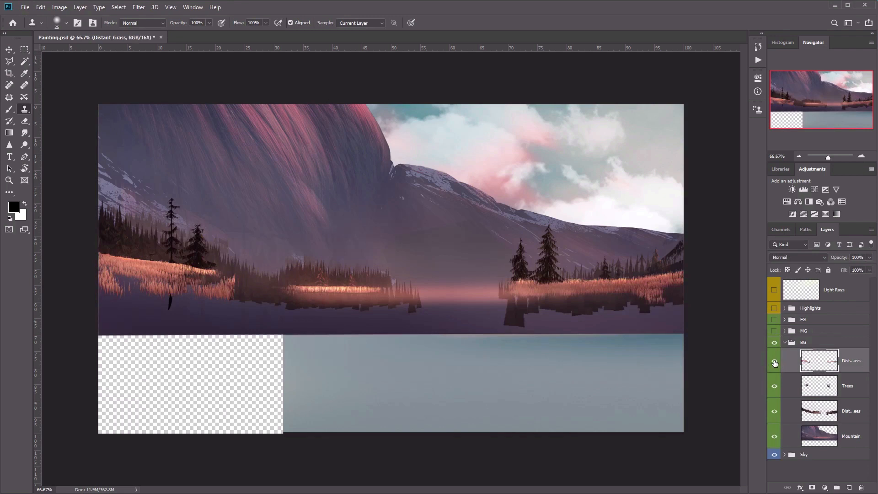
{"action": "left_click", "coordinate": [835, 386]}
{"action": "left_click", "coordinate": [775, 388]}
{"action": "left_click", "coordinate": [774, 388]}
{"action": "left_click", "coordinate": [774, 434]}
{"action": "left_click", "coordinate": [775, 435]}
Step: Collapse and hide the BG group, and expand the Sky group
{"action": "left_click", "coordinate": [785, 343]}
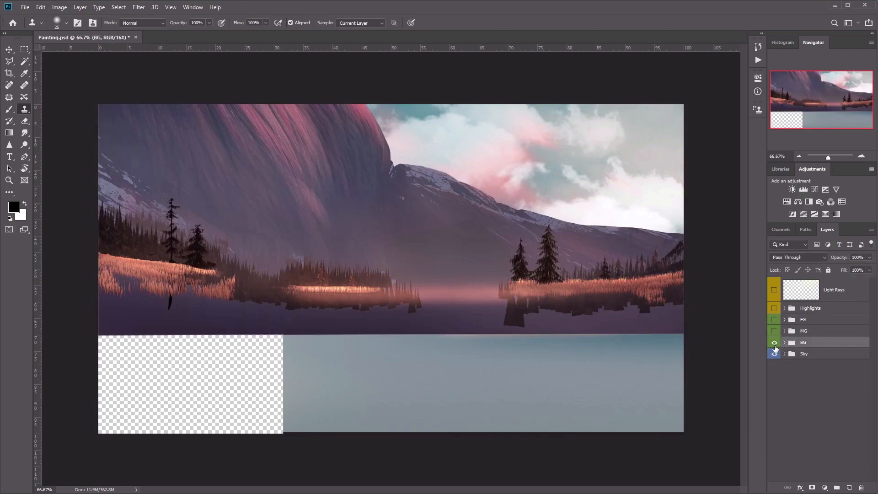
{"action": "left_click", "coordinate": [775, 343]}
{"action": "left_click", "coordinate": [784, 355]}
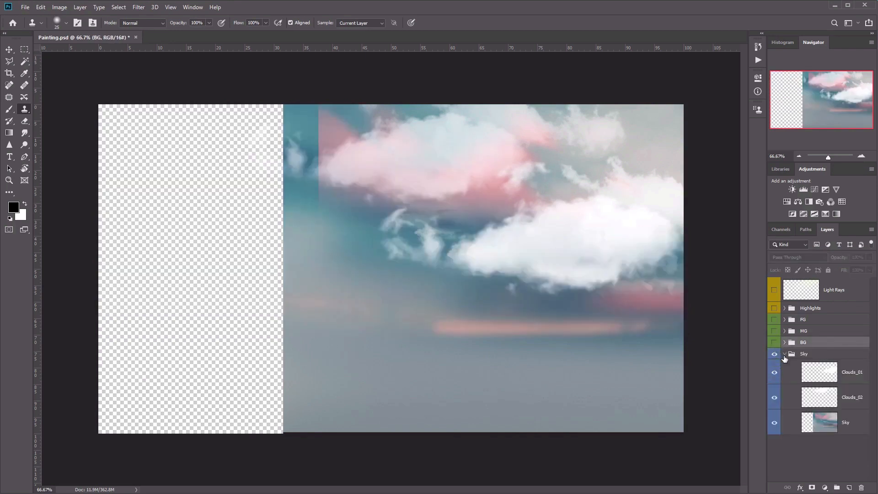
Step: Show the BG group and move the Clouds_01 and Clouds_02 layers slightly left across the sky
{"action": "left_click", "coordinate": [835, 370]}
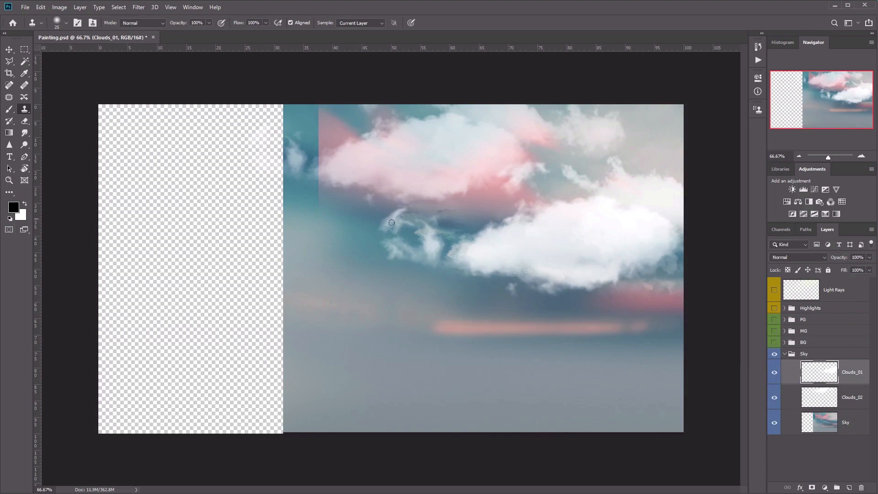
{"action": "left_click", "coordinate": [774, 343]}
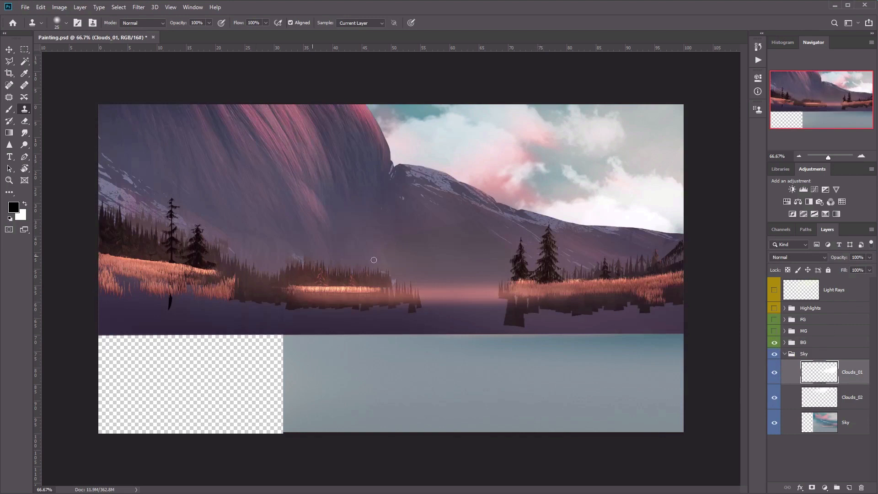
{"action": "left_click", "coordinate": [9, 49]}
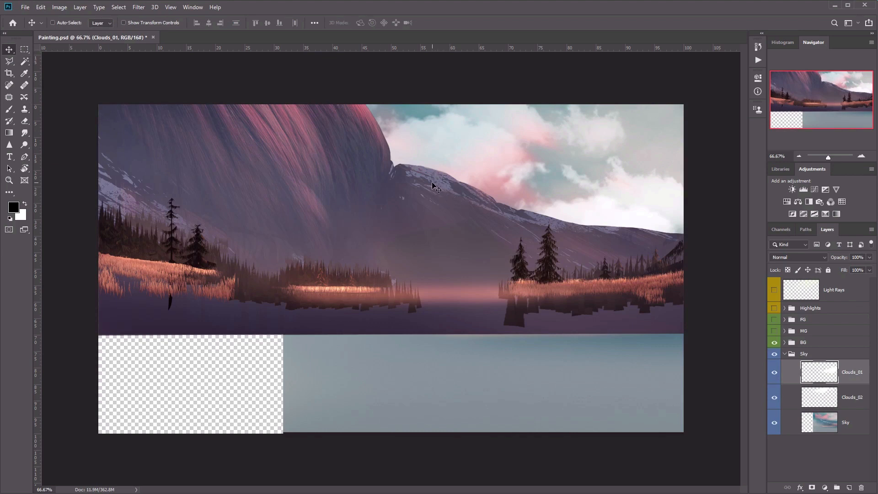
{"action": "left_click_drag", "start_coordinate": [433, 183], "coordinate": [407, 181]}
{"action": "mouse_move", "coordinate": [594, 222]}
{"action": "left_mouse_down"}
{"action": "mouse_move", "coordinate": [541, 221]}
{"action": "mouse_move", "coordinate": [612, 223]}
{"action": "mouse_move", "coordinate": [530, 223]}
{"action": "mouse_move", "coordinate": [579, 223]}
{"action": "left_mouse_up"}
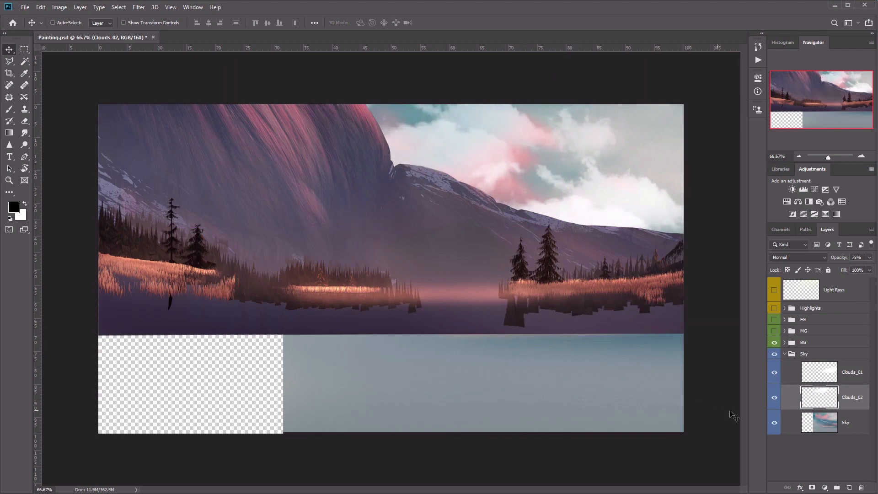
Step: Show the MG, FG and Highlights groups and the Light Rays layer again
{"action": "left_click", "coordinate": [774, 331]}
{"action": "left_click", "coordinate": [775, 320]}
{"action": "left_click", "coordinate": [774, 307]}
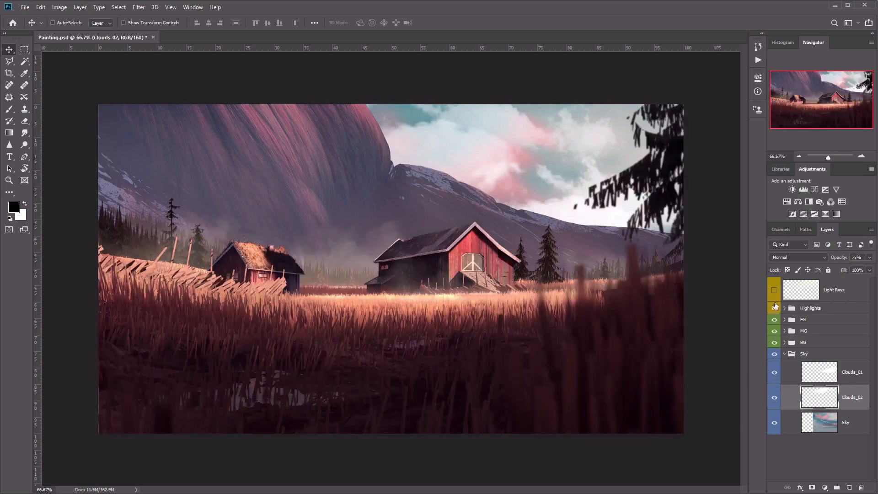
{"action": "left_click", "coordinate": [775, 290]}
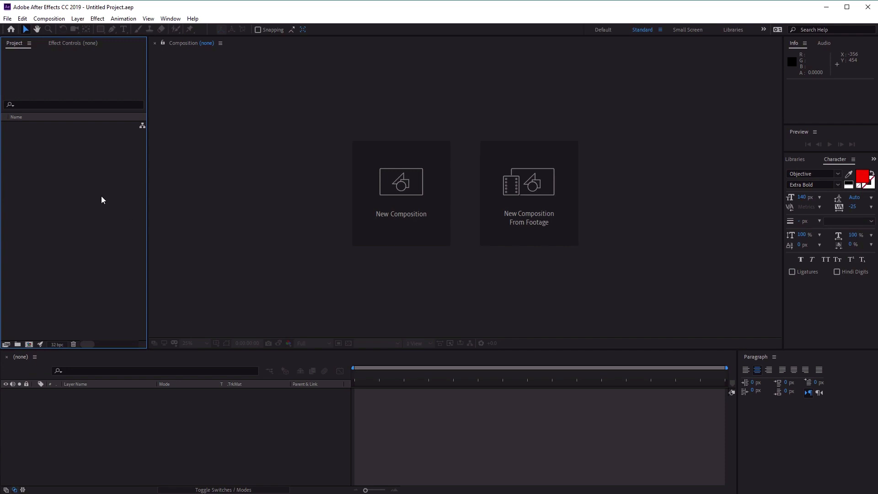
Step: Import Painting.psd as Composition - Retain Layer Sizes with editable layer styles
{"action": "left_click", "coordinate": [8, 19]}
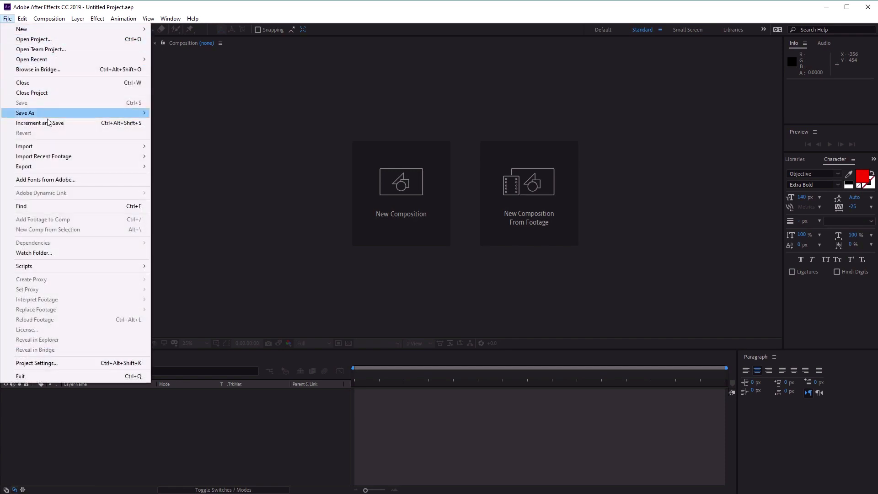
{"action": "mouse_move", "coordinate": [63, 145]}
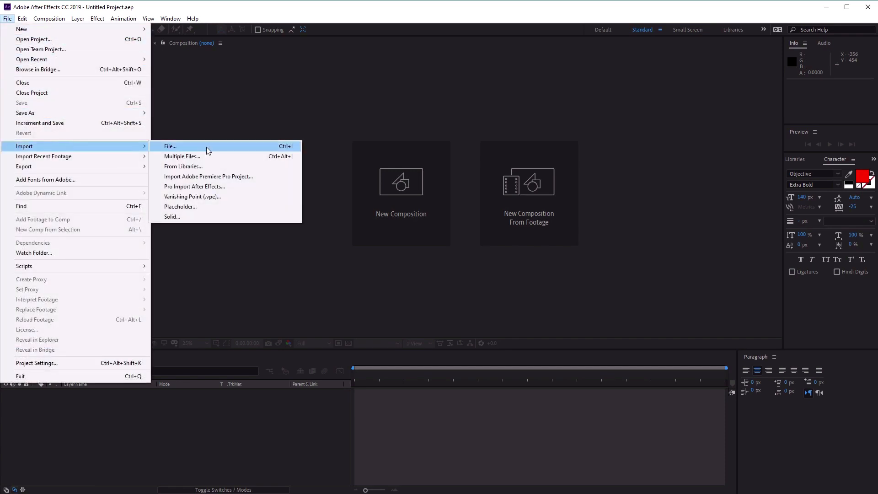
{"action": "left_click", "coordinate": [206, 147]}
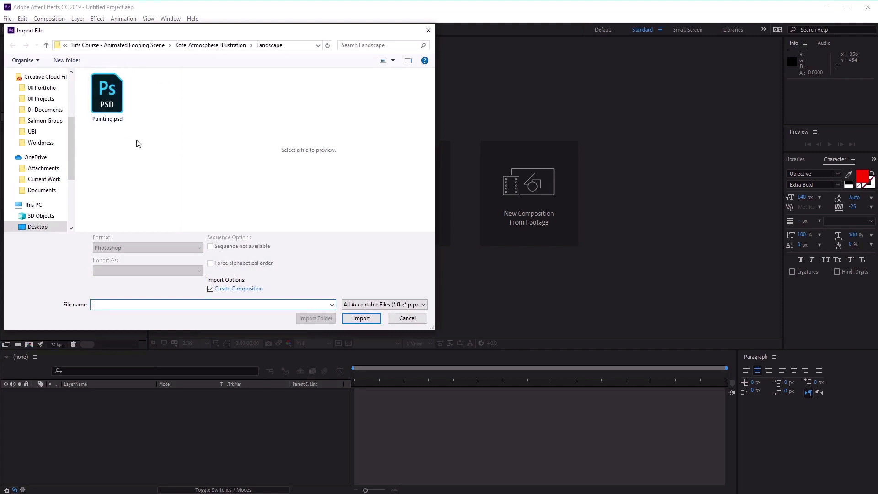
{"action": "left_click", "coordinate": [117, 89]}
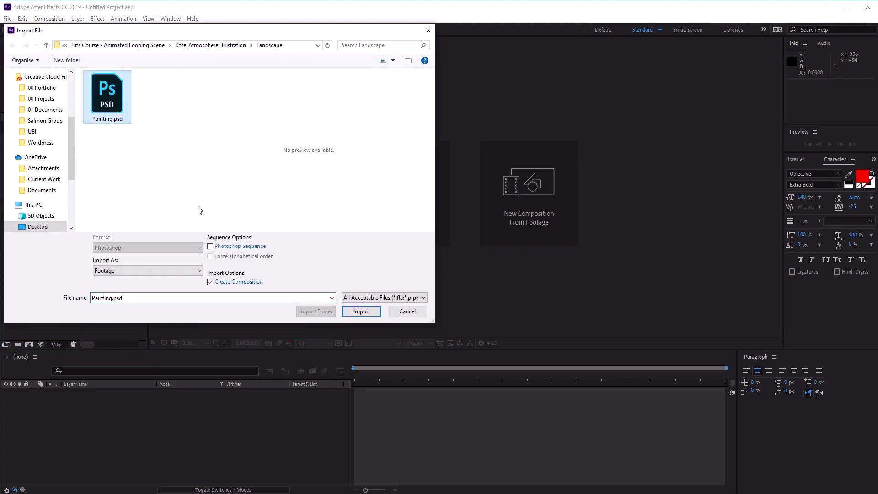
{"action": "left_click", "coordinate": [179, 271]}
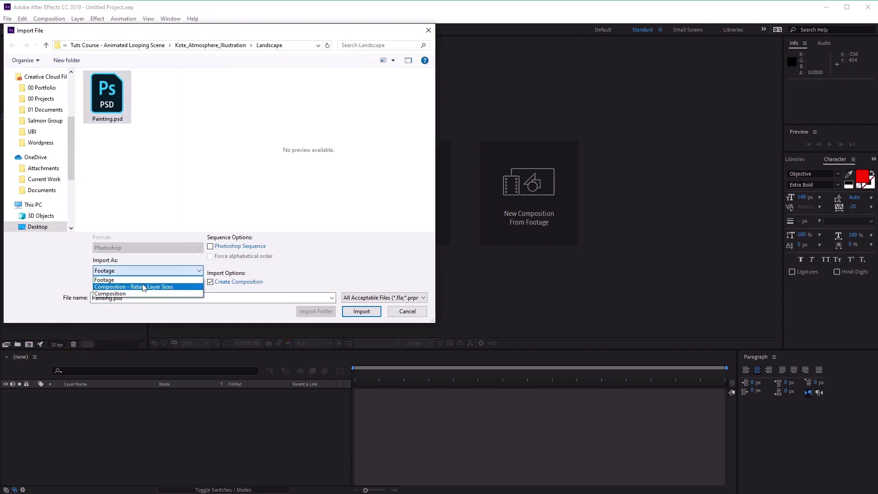
{"action": "left_click", "coordinate": [168, 289]}
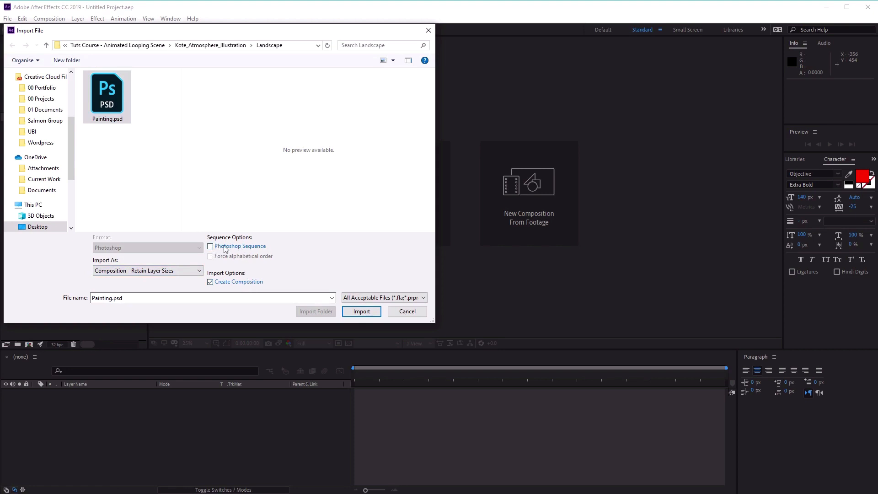
{"action": "left_click", "coordinate": [362, 312]}
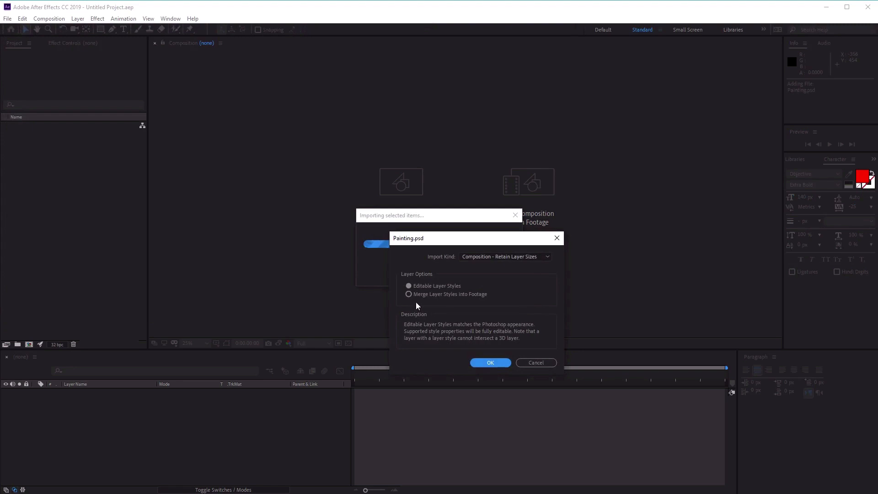
{"action": "left_click", "coordinate": [426, 287]}
{"action": "left_click", "coordinate": [490, 362]}
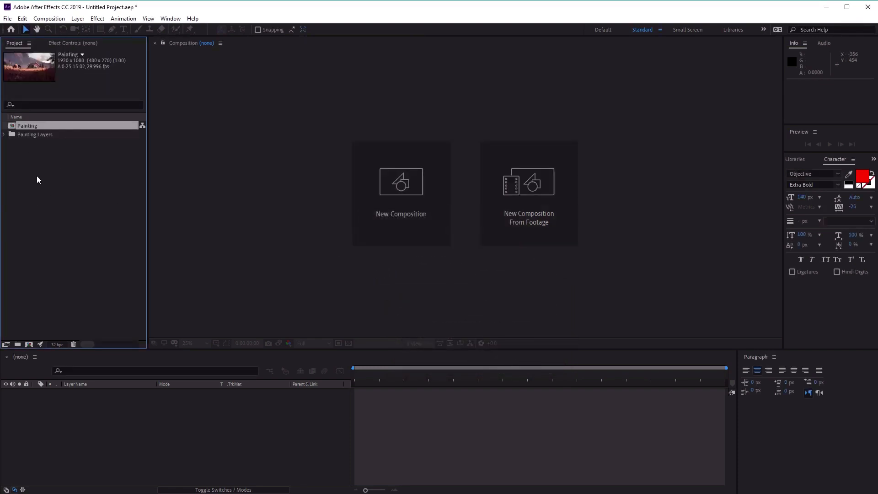
Step: Open the Painting composition and its nested FG composition, and examine the foreground tree and grass layers
{"action": "double_click", "coordinate": [36, 127]}
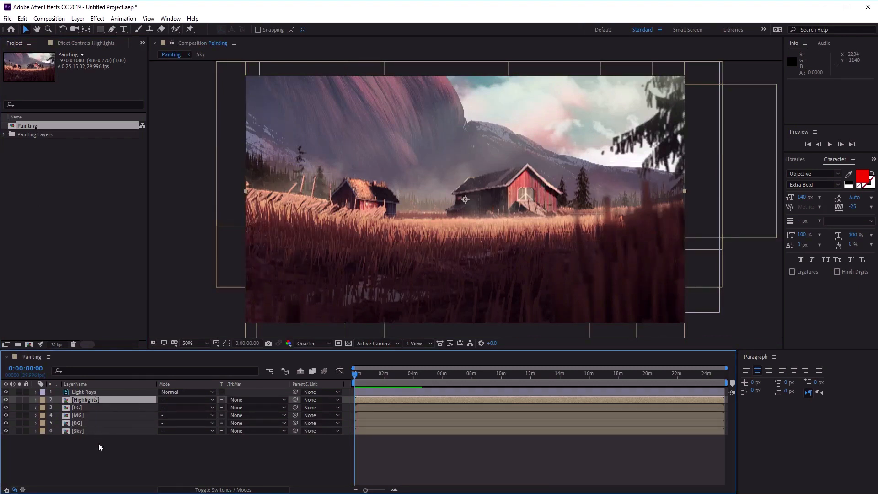
{"action": "left_click", "coordinate": [76, 454]}
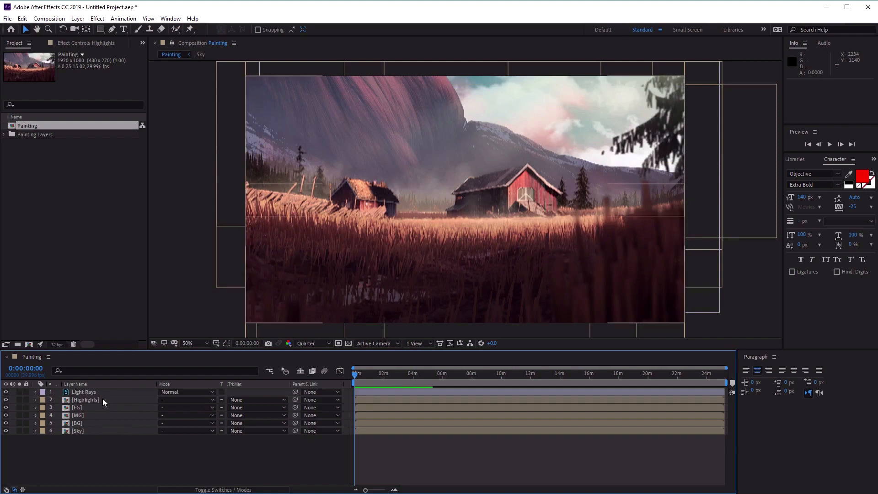
{"action": "left_click", "coordinate": [100, 408]}
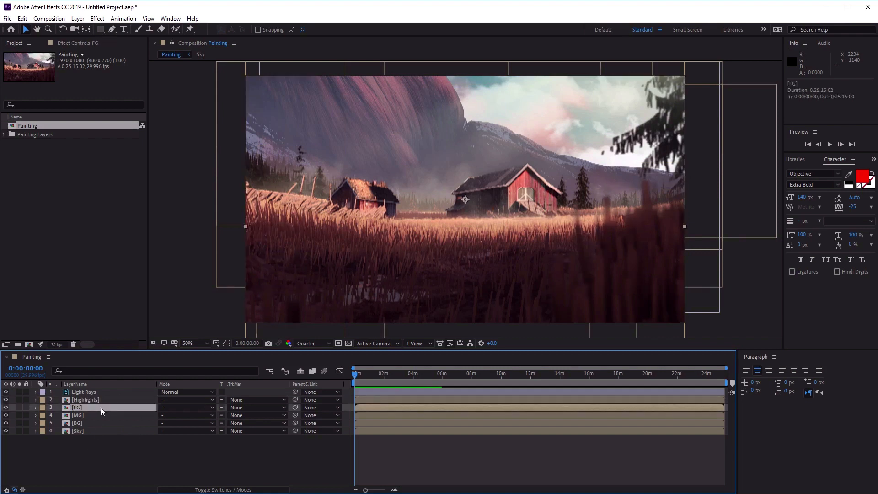
{"action": "double_click", "coordinate": [102, 407]}
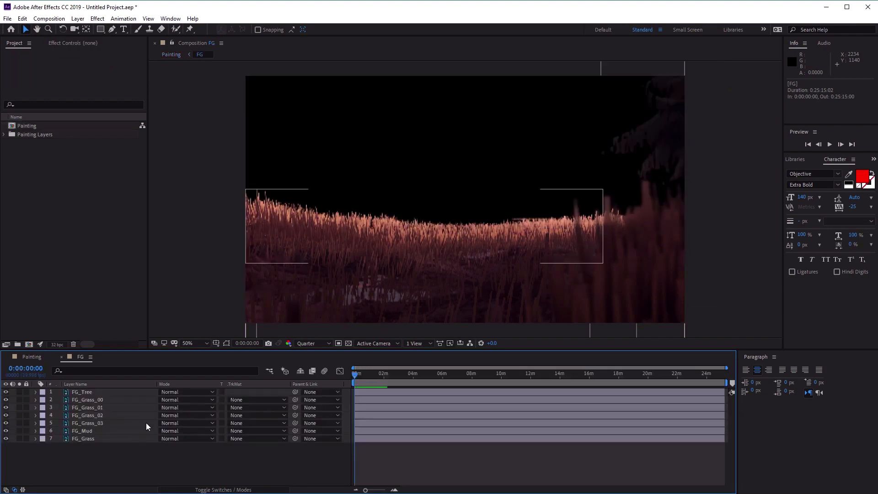
{"action": "left_click", "coordinate": [89, 393]}
{"action": "left_click", "coordinate": [90, 400]}
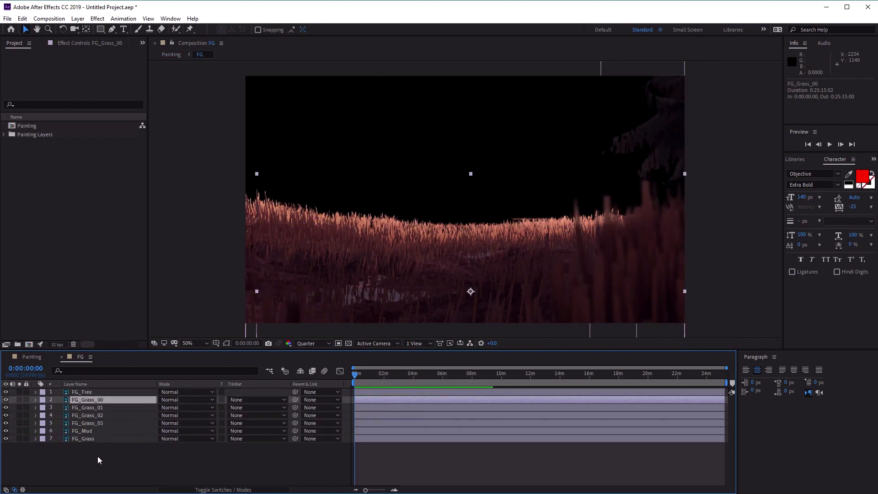
{"action": "left_click", "coordinate": [108, 408]}
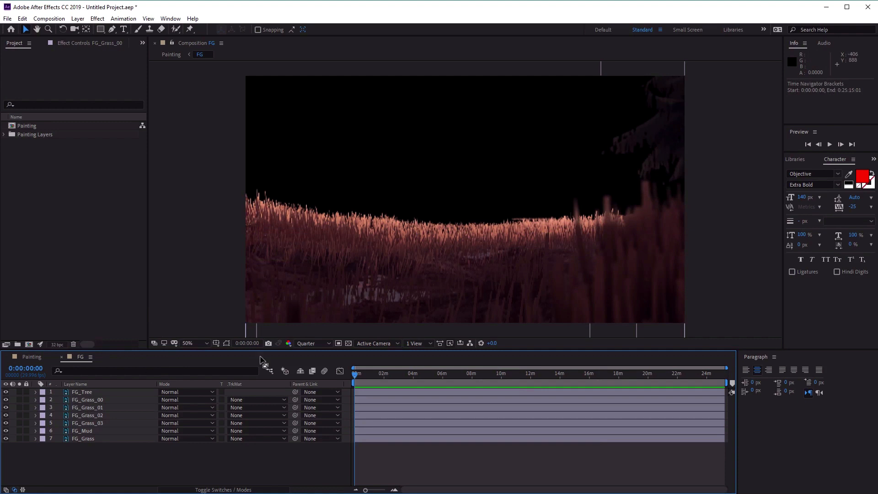
Step: Set the FG composition's duration to 0:05:00:00
{"action": "right_click", "coordinate": [80, 358]}
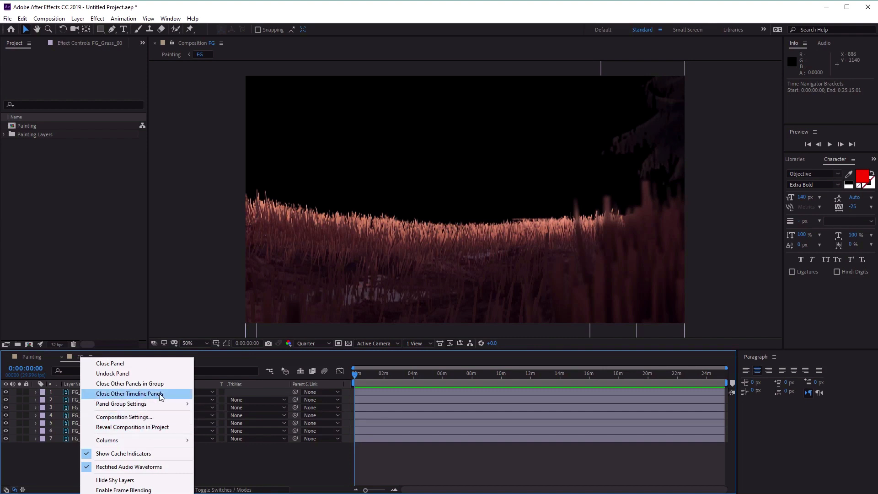
{"action": "left_click", "coordinate": [156, 415]}
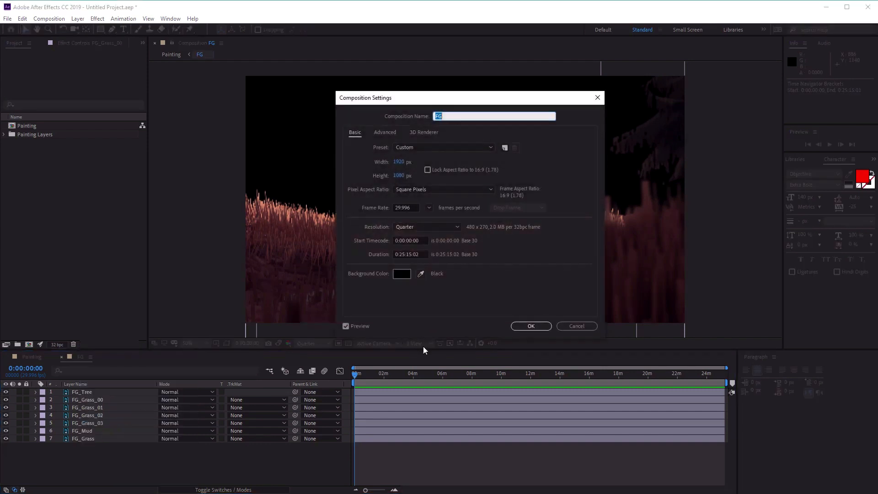
{"action": "left_click", "coordinate": [401, 254]}
{"action": "key", "text": "BackSpace"}
{"action": "type", "text": "0"}
{"action": "key", "text": "Delete"}
{"action": "key", "text": "Delete"}
{"action": "type", "text": "00:"}
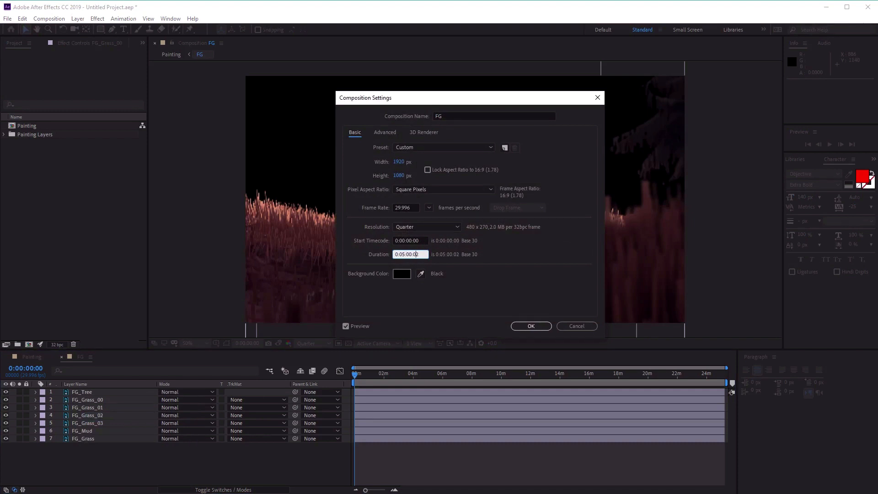
{"action": "type", "text": "0"}
{"action": "left_click", "coordinate": [528, 326]}
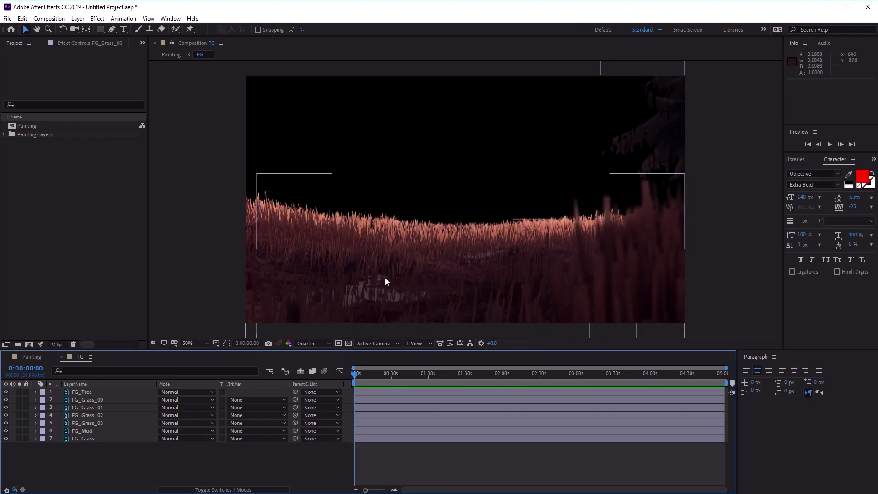
Step: Hide every layer in the FG composition except FG_Grass_02
{"action": "left_click", "coordinate": [6, 393]}
{"action": "left_click", "coordinate": [6, 400]}
{"action": "left_click", "coordinate": [6, 408]}
{"action": "left_click", "coordinate": [6, 423]}
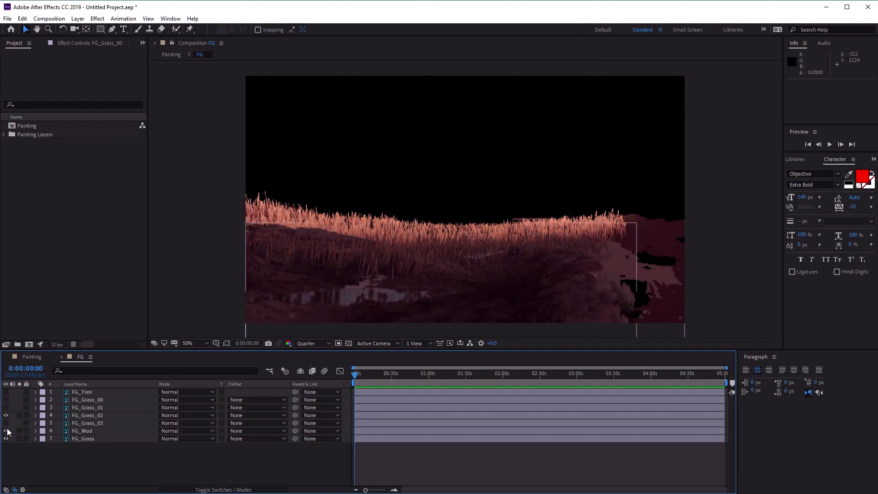
{"action": "left_click", "coordinate": [6, 431]}
{"action": "left_click", "coordinate": [6, 439]}
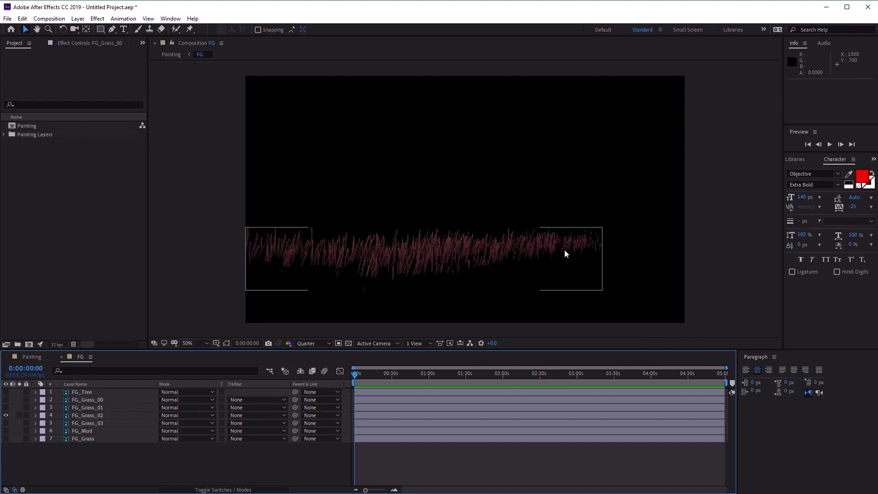
Step: Apply the CC Slant distort effect to the FG_Grass_02 layer
{"action": "left_click", "coordinate": [92, 415]}
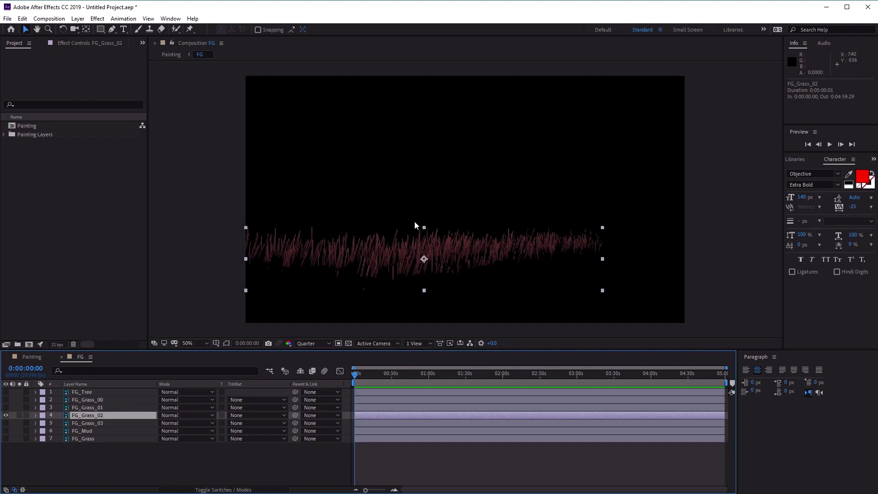
{"action": "left_click", "coordinate": [97, 19]}
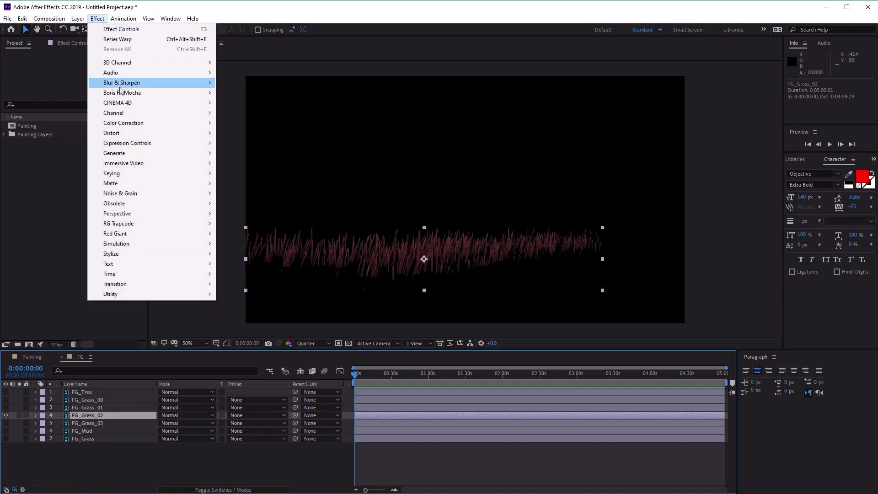
{"action": "mouse_move", "coordinate": [145, 116]}
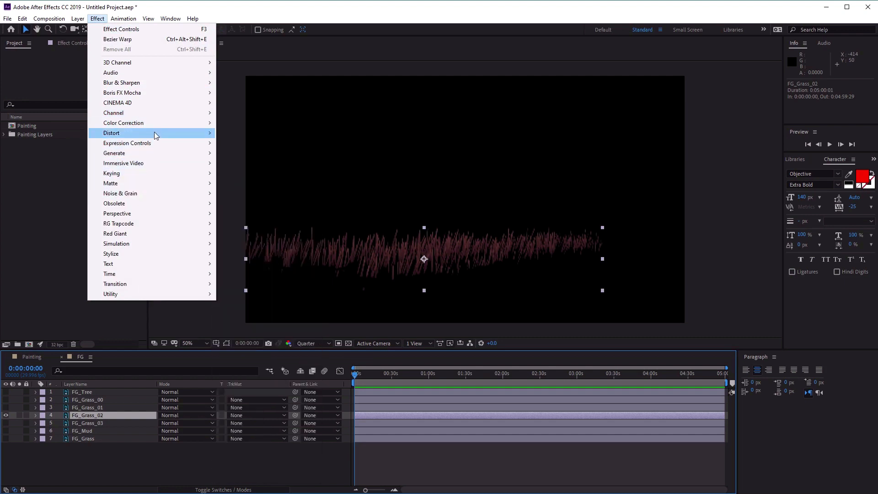
{"action": "mouse_move", "coordinate": [155, 132]}
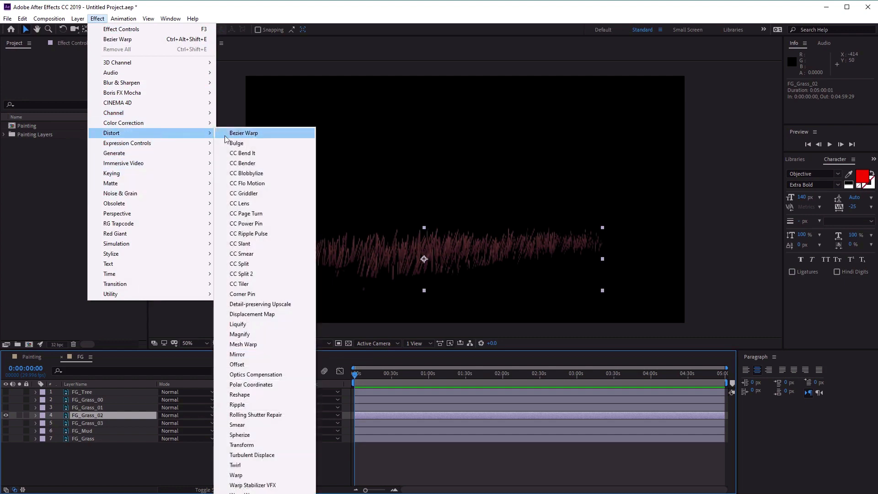
{"action": "left_click", "coordinate": [267, 244]}
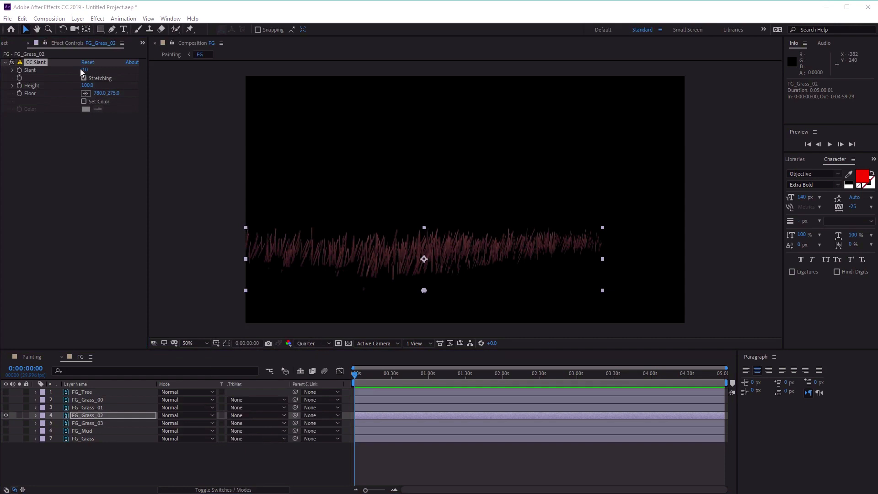
Step: Try a CC Slant value of about -7 on FG_Grass_02 and undo it
{"action": "mouse_move", "coordinate": [81, 70]}
{"action": "left_mouse_down"}
{"action": "mouse_move", "coordinate": [99, 69]}
{"action": "mouse_move", "coordinate": [51, 75]}
{"action": "mouse_move", "coordinate": [78, 66]}
{"action": "left_mouse_up"}
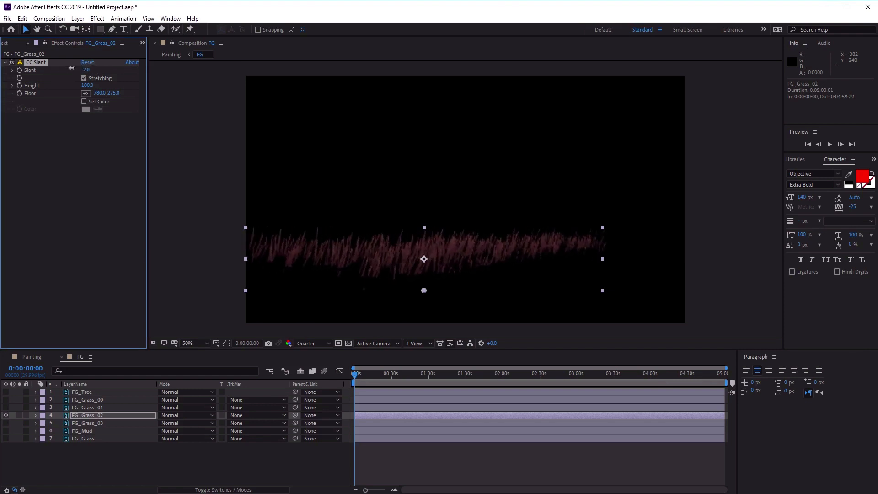
{"action": "key", "text": "ctrl+z"}
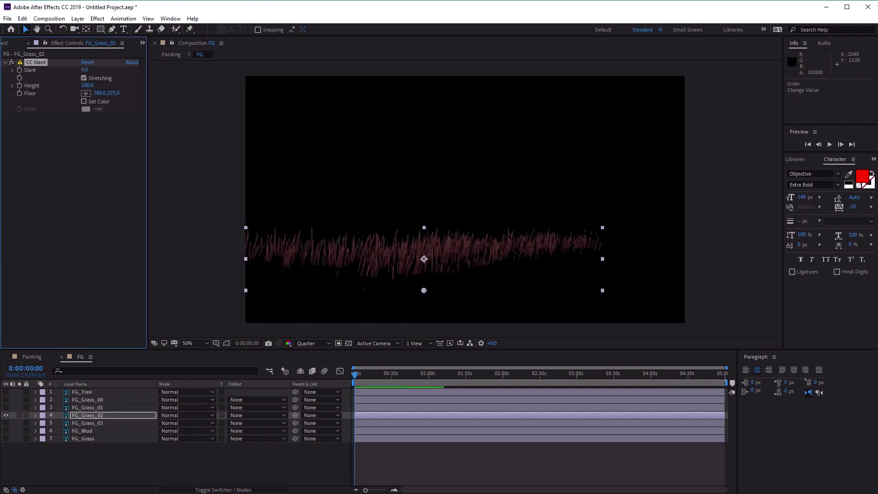
{"action": "left_click", "coordinate": [46, 99]}
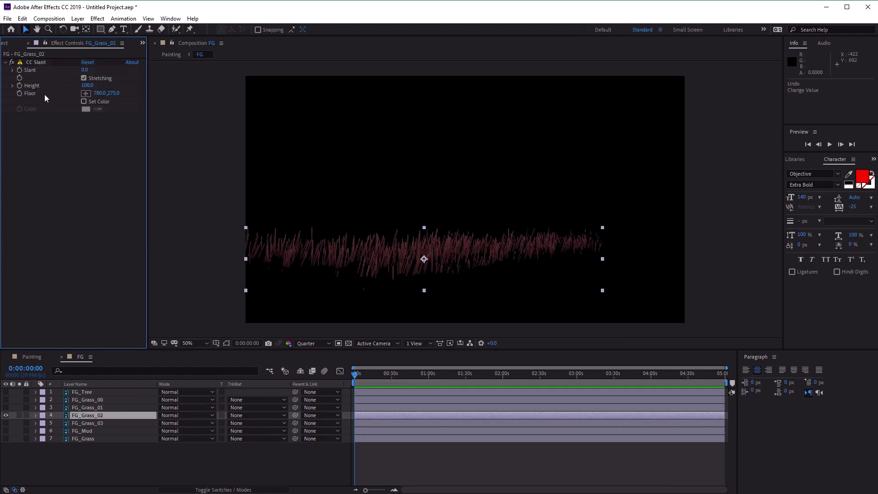
Step: Place the CC Slant Floor point near the base of the grass, at about 774, 194
{"action": "left_click", "coordinate": [85, 94]}
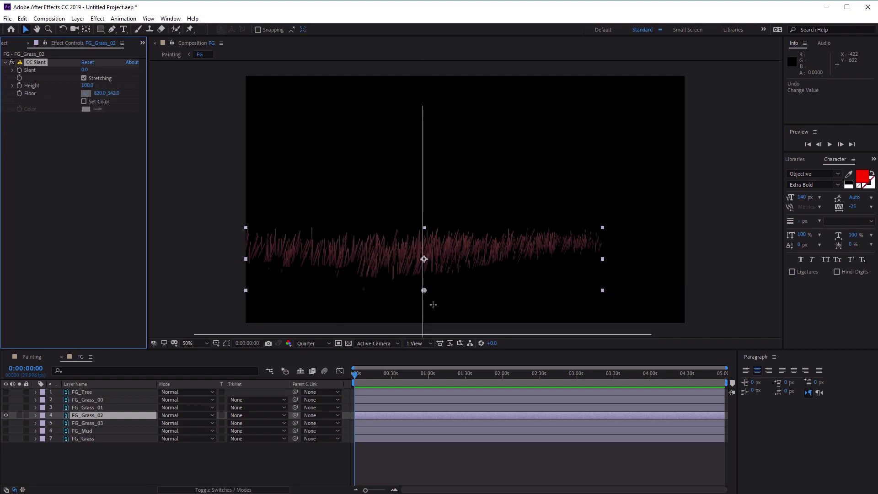
{"action": "left_click", "coordinate": [423, 271]}
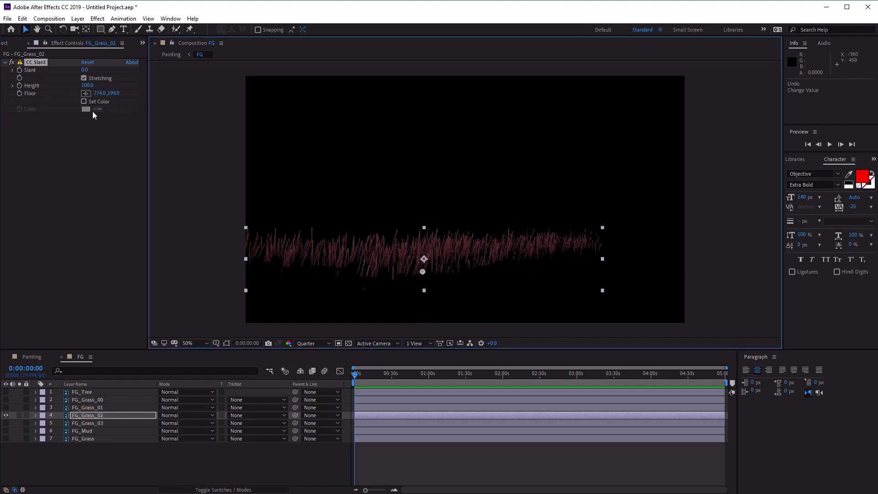
Step: Try a slant of about -31 with the Floor point raised to about 892, 96, and undo both changes
{"action": "mouse_move", "coordinate": [86, 74]}
{"action": "left_mouse_down"}
{"action": "mouse_move", "coordinate": [97, 78]}
{"action": "mouse_move", "coordinate": [85, 84]}
{"action": "left_mouse_up"}
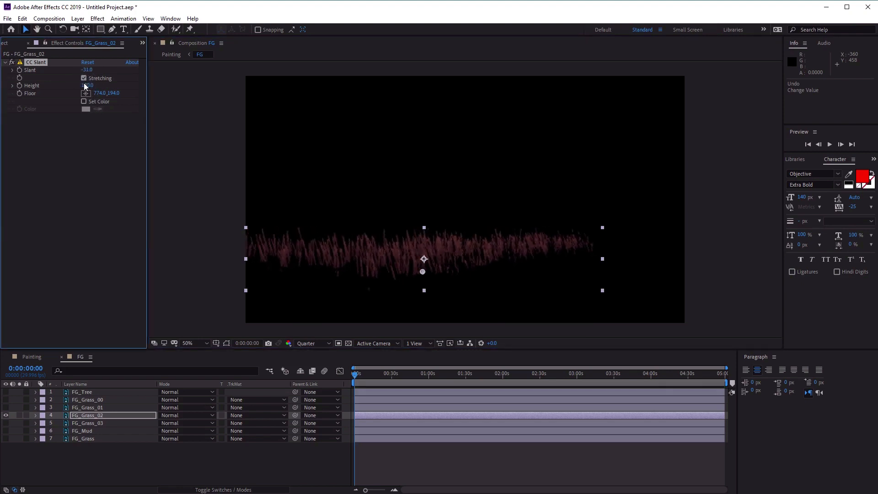
{"action": "left_click", "coordinate": [86, 93]}
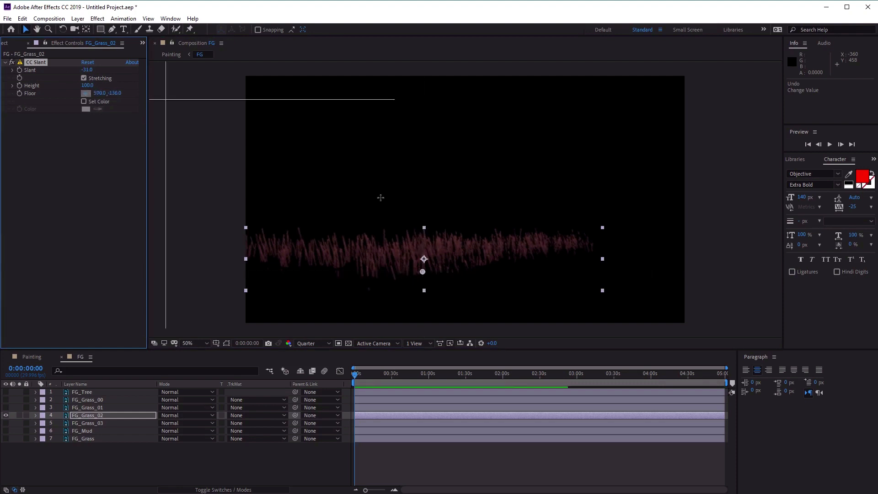
{"action": "left_click", "coordinate": [450, 249]}
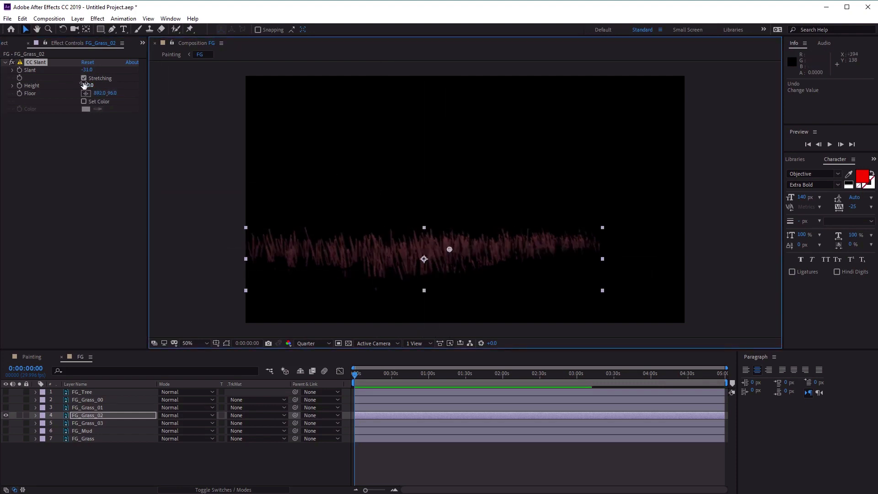
{"action": "left_click_drag", "start_coordinate": [87, 70], "coordinate": [109, 99]}
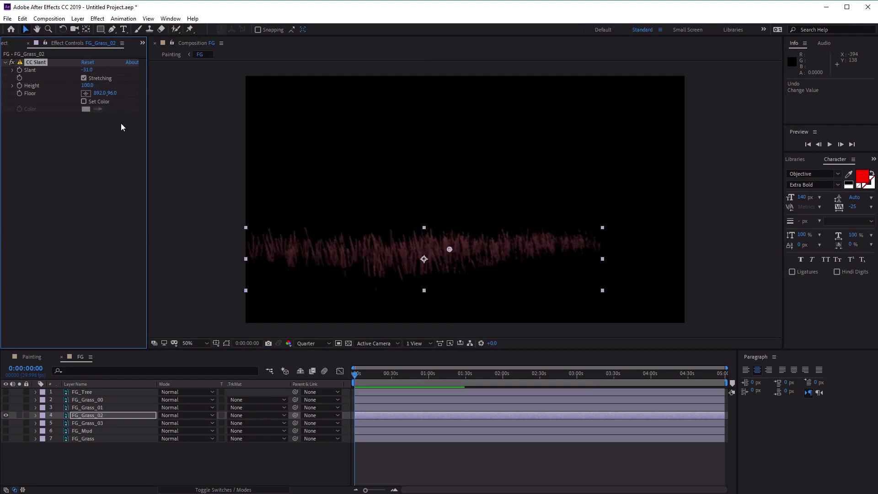
{"action": "key", "text": "ctrl+z"}
{"action": "key", "text": "ctrl+z"}
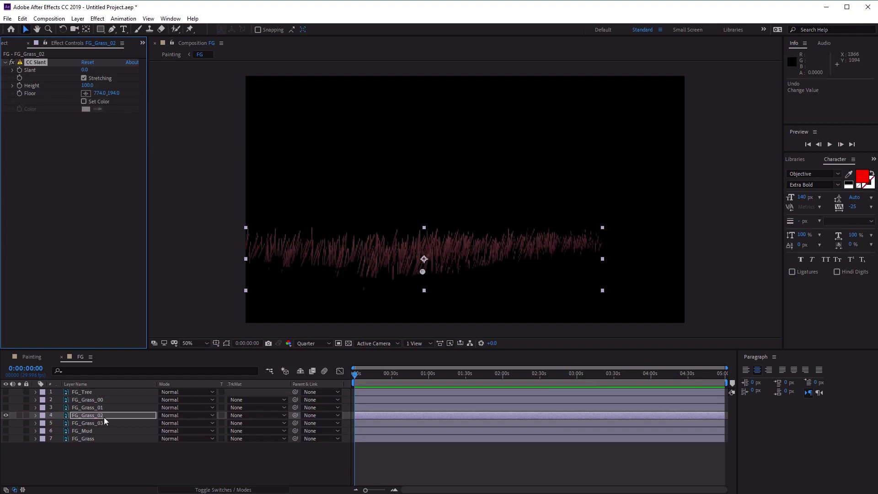
Step: Add the expression wiggle(.8,10) to the CC Slant effect's Slant property on the FG_Grass_02 layer
{"action": "left_click", "coordinate": [61, 418]}
{"action": "left_click", "coordinate": [35, 416]}
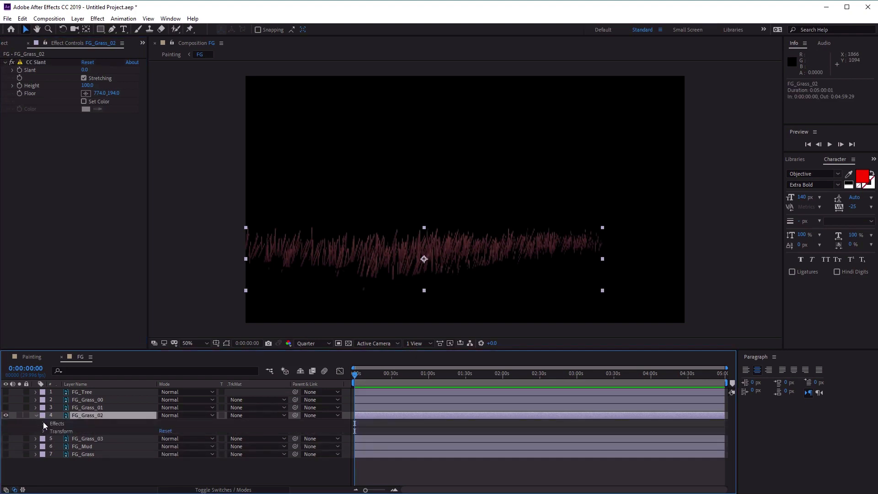
{"action": "left_click", "coordinate": [44, 423]}
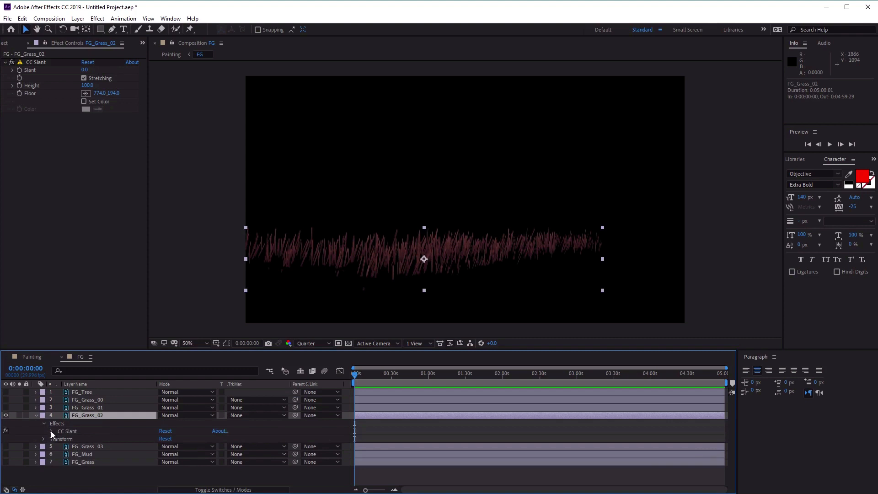
{"action": "left_click", "coordinate": [51, 431]}
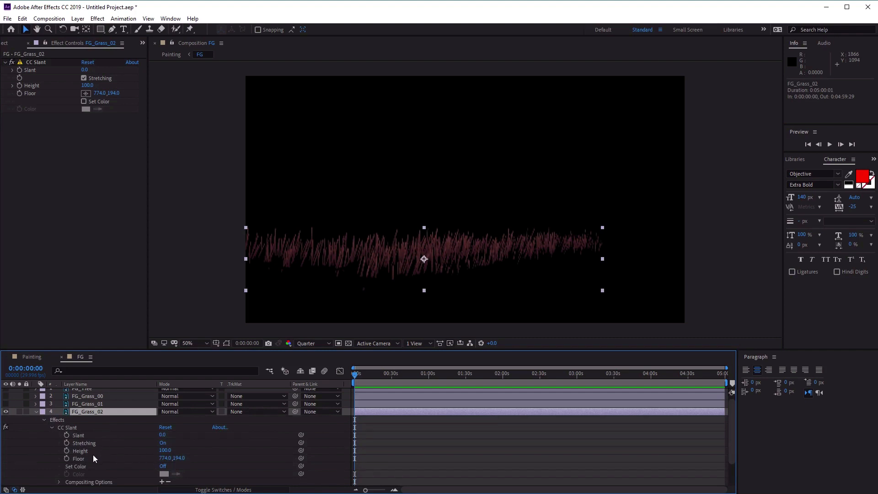
{"action": "left_click", "coordinate": [68, 438], "text": "alt"}
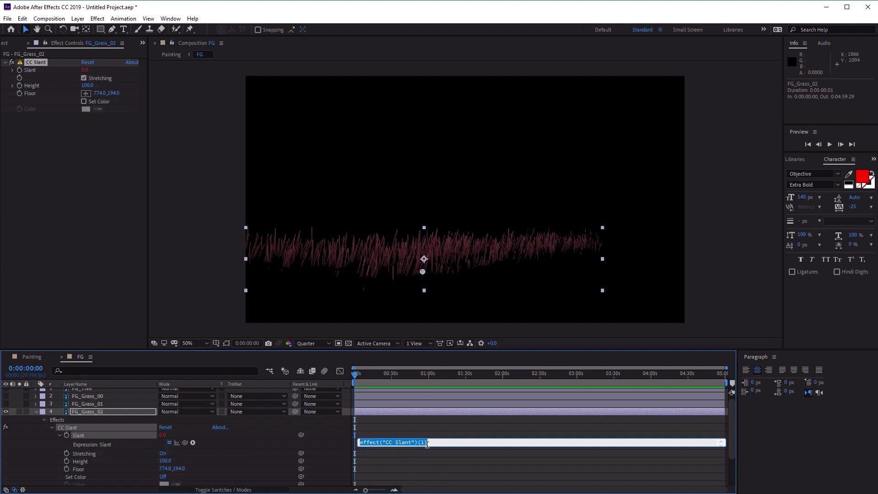
{"action": "type", "text": "wiggl"}
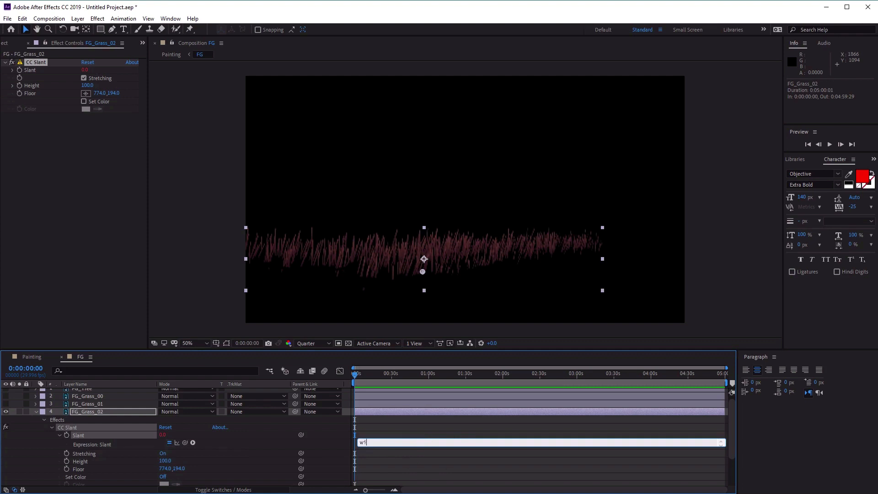
{"action": "type", "text": "e(.8"}
{"action": "type", "text": ","}
{"action": "type", "text": "10)"}
Step: Preview the wiggling FG_Grass_02 grass and compare its slant near the end of the composition with the beginning
{"action": "left_click", "coordinate": [832, 144]}
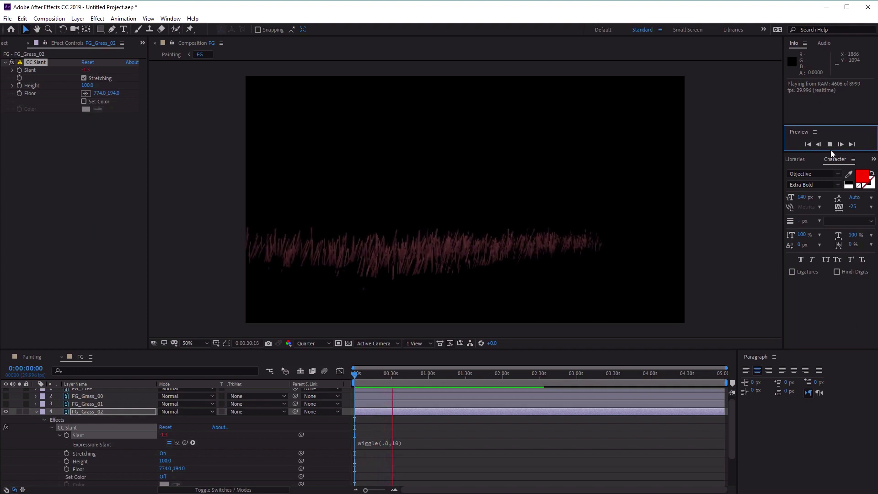
{"action": "left_click", "coordinate": [830, 144]}
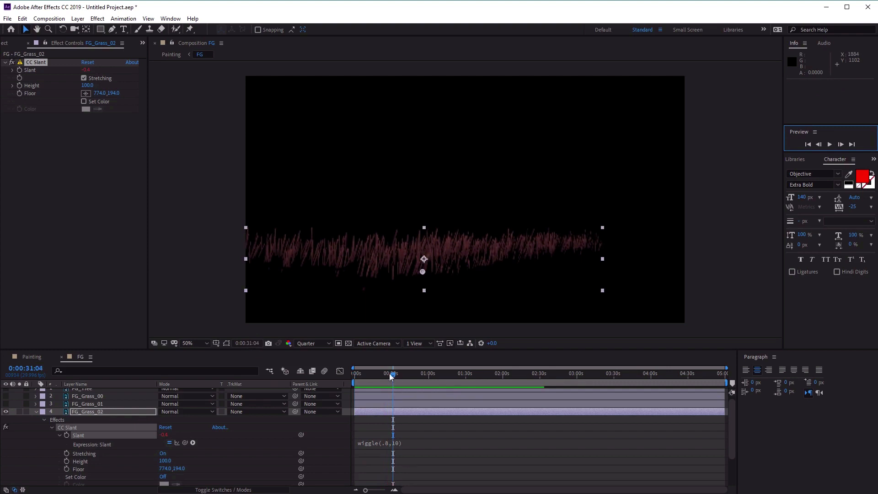
{"action": "left_click_drag", "start_coordinate": [383, 375], "coordinate": [722, 378]}
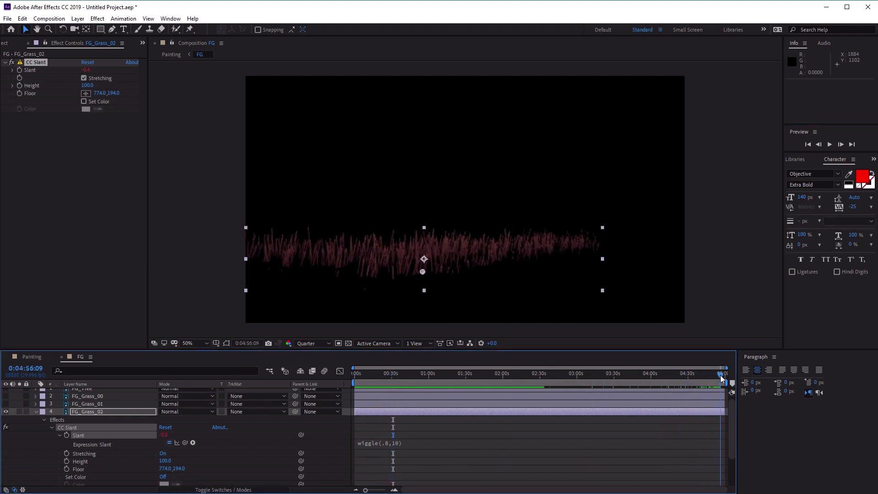
{"action": "left_click", "coordinate": [831, 144]}
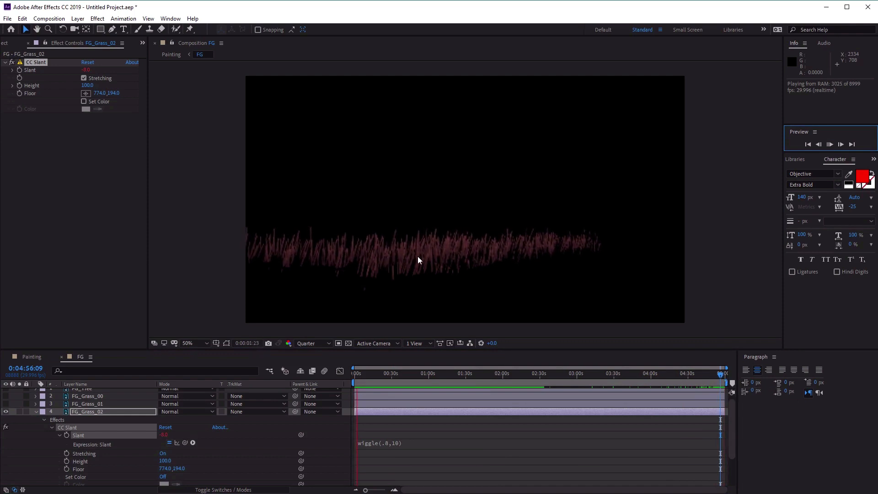
{"action": "left_click", "coordinate": [830, 144]}
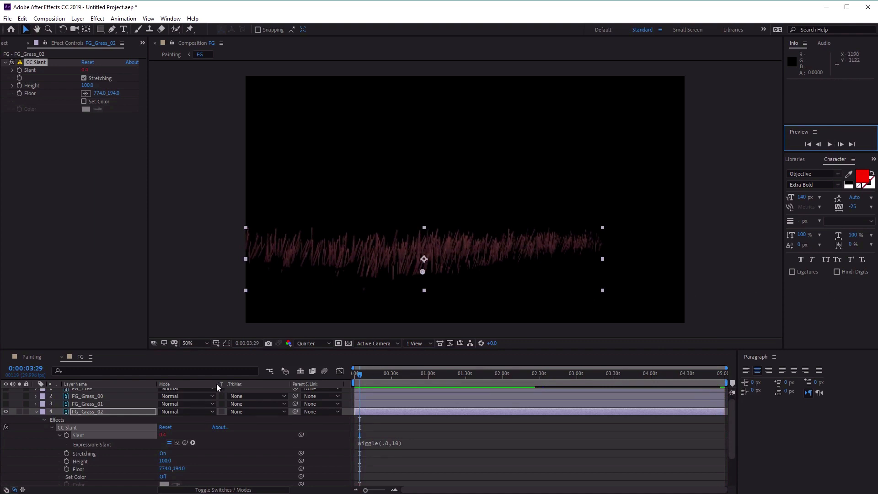
Step: Add a Slider Control effect to FG_Grass_02 and rename it Time Slider
{"action": "left_click", "coordinate": [135, 412]}
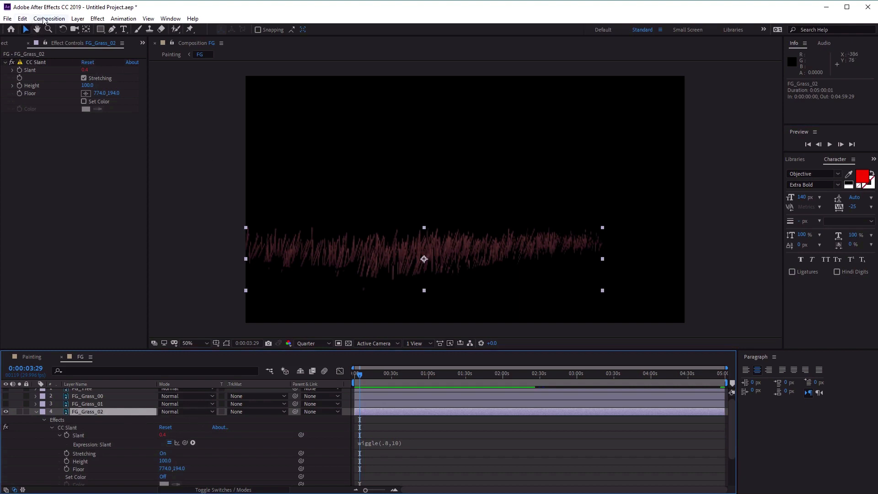
{"action": "left_click", "coordinate": [96, 19]}
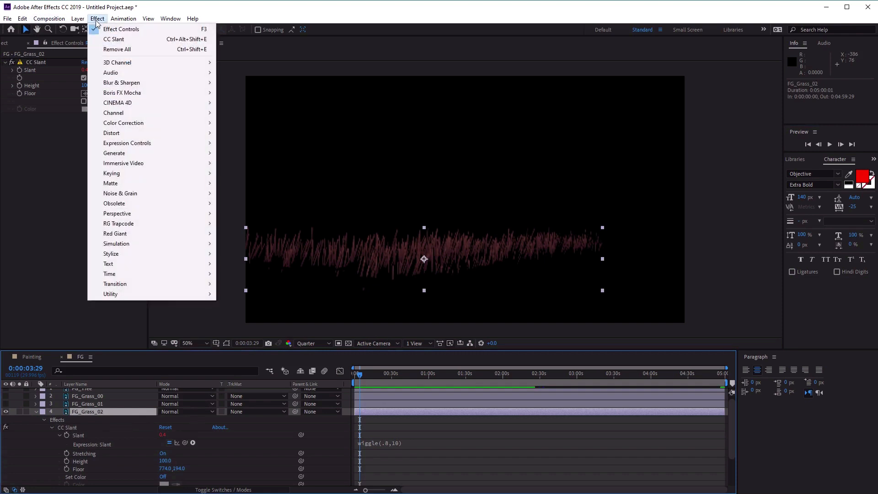
{"action": "mouse_move", "coordinate": [152, 143]}
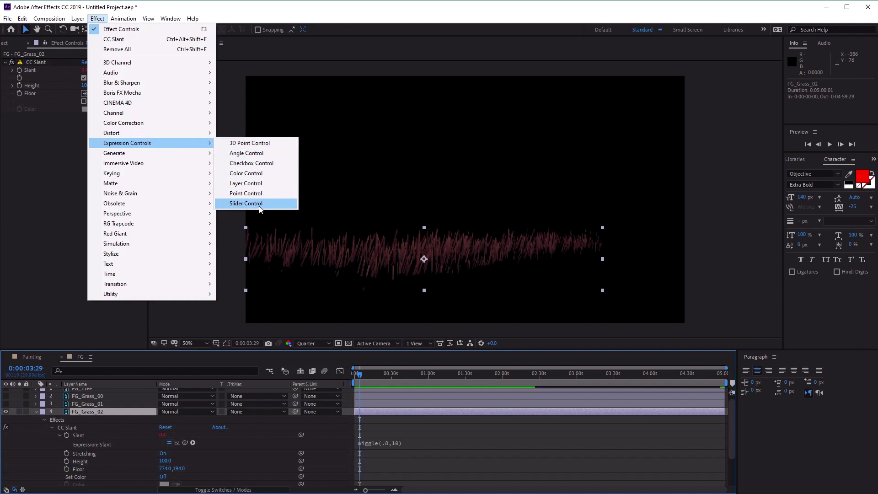
{"action": "left_click", "coordinate": [247, 204]}
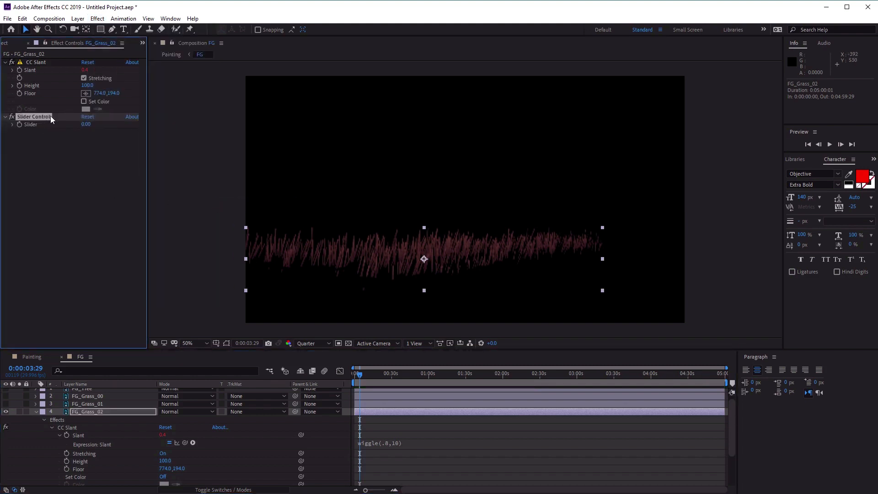
{"action": "key", "text": "Return"}
{"action": "type", "text": "Time Slide"}
{"action": "key", "text": "Return"}
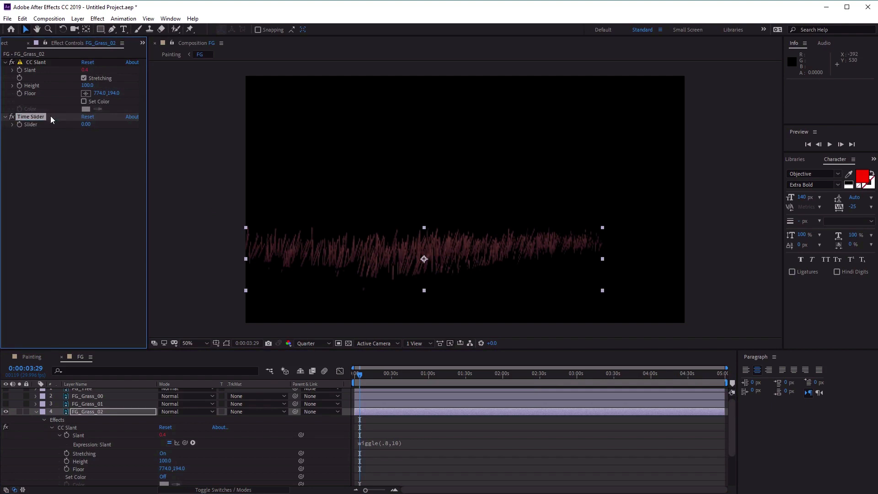
Step: Add a second Slider Control effect to FG_Grass_02 and rename it Wiggle Slider
{"action": "left_click", "coordinate": [96, 19]}
{"action": "mouse_move", "coordinate": [172, 141]}
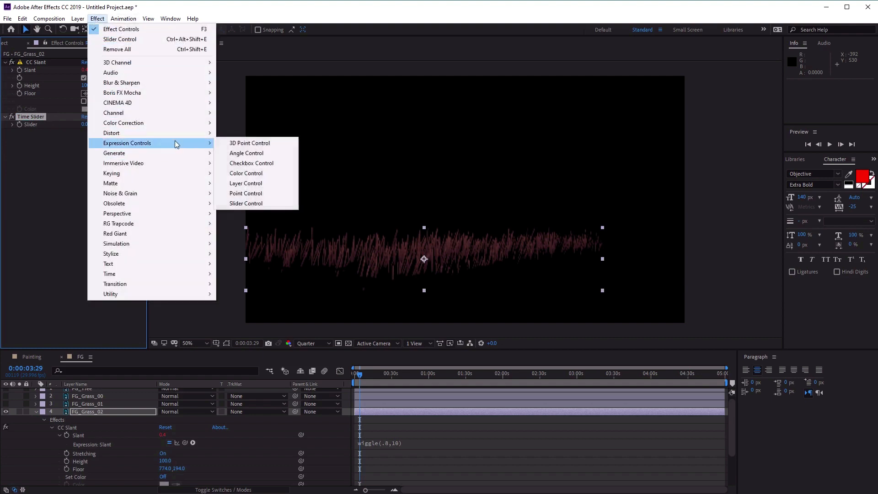
{"action": "left_click", "coordinate": [246, 203]}
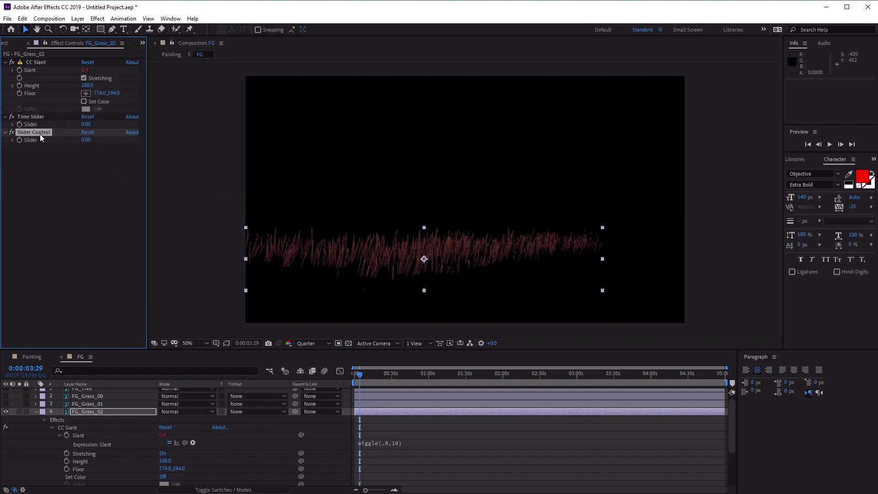
{"action": "key", "text": "Return"}
{"action": "type", "text": "Wiggle Slider"}
{"action": "key", "text": "Return"}
Step: Replace the .8 frequency in the Slant wiggle expression with a link to the Time Slider's Slider value
{"action": "left_click", "coordinate": [386, 443]}
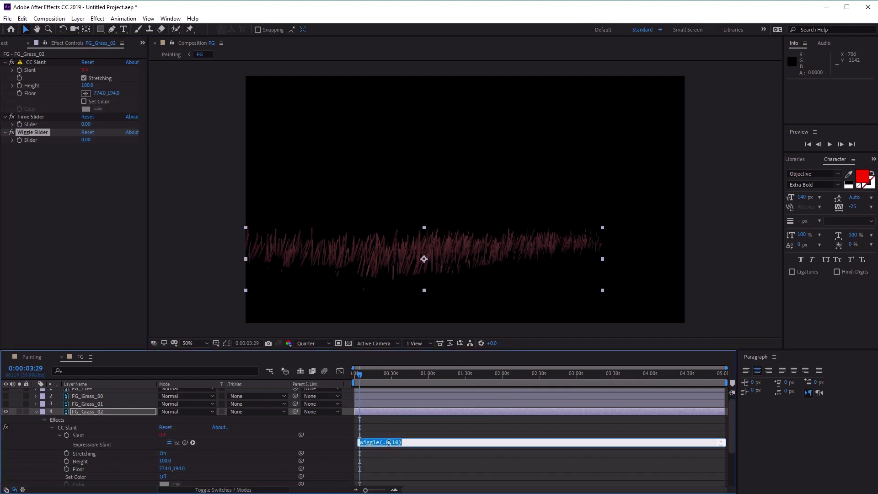
{"action": "left_click_drag", "start_coordinate": [389, 443], "coordinate": [385, 443]}
{"action": "left_click_drag", "start_coordinate": [184, 442], "coordinate": [32, 124]}
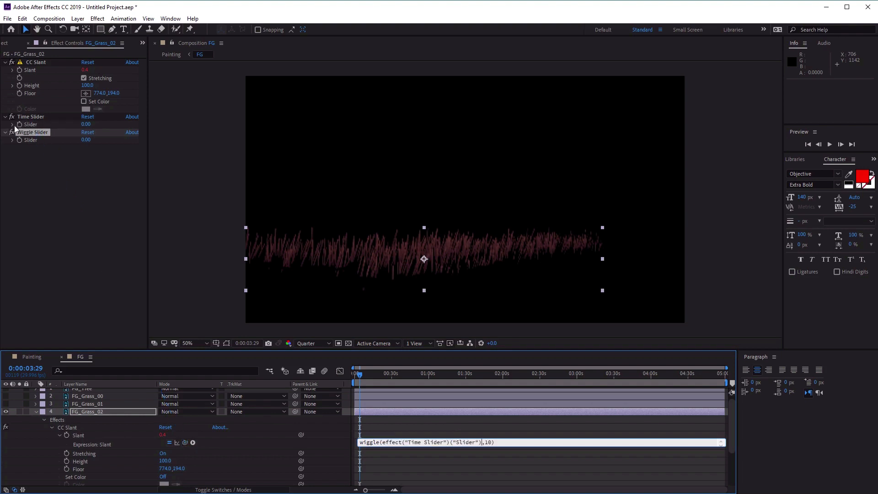
{"action": "left_click", "coordinate": [12, 124]}
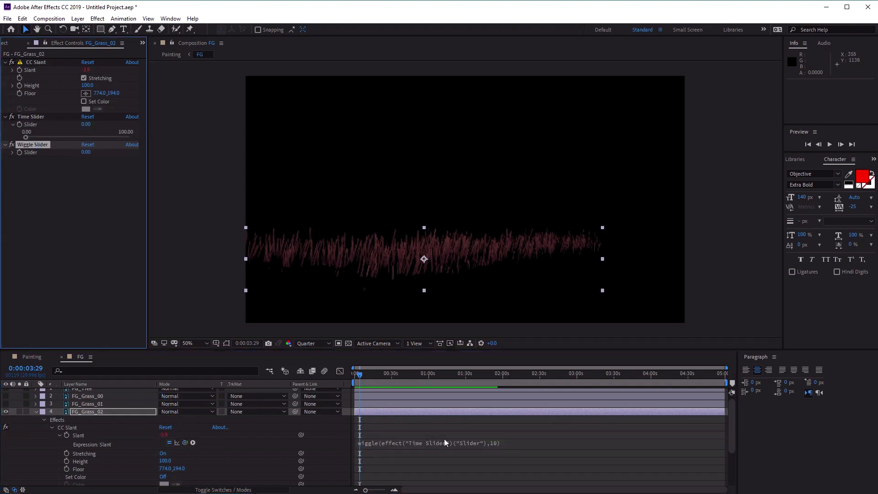
Step: Replace the 10 amplitude in the Slant wiggle expression with a link to the Wiggle Slider's Slider value
{"action": "left_click", "coordinate": [492, 443]}
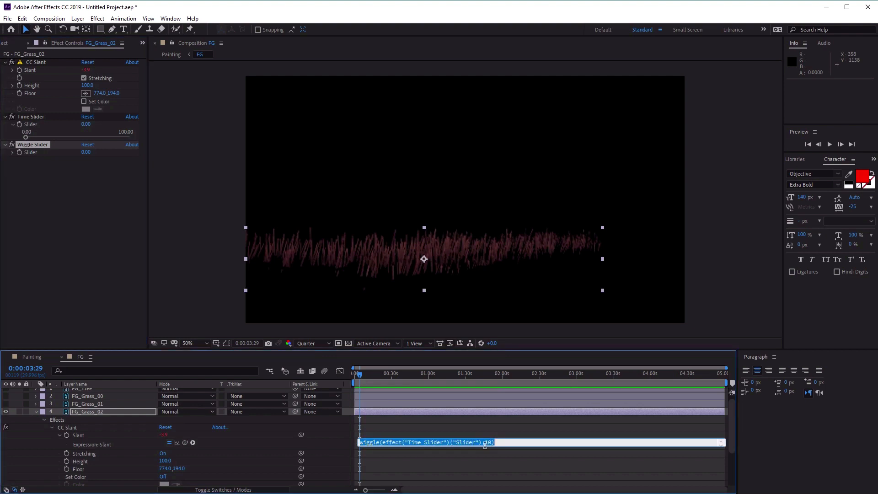
{"action": "left_click", "coordinate": [486, 442]}
{"action": "double_click", "coordinate": [490, 443]}
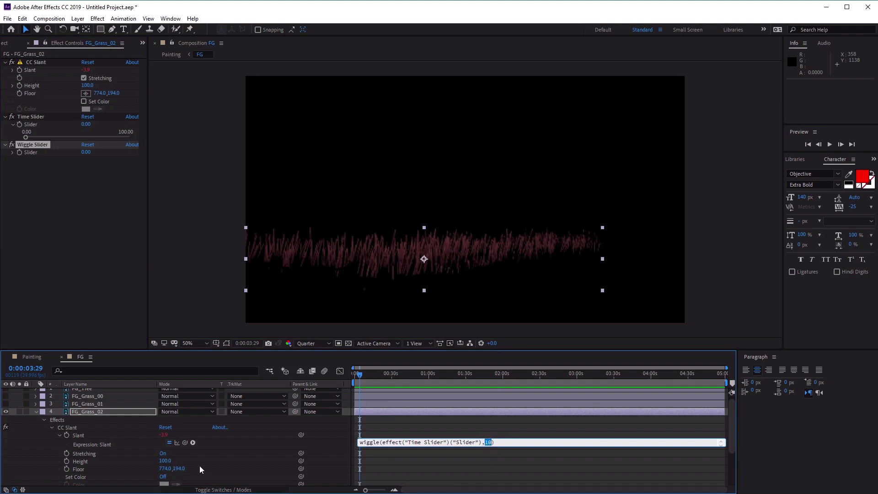
{"action": "left_click_drag", "start_coordinate": [185, 442], "coordinate": [34, 152]}
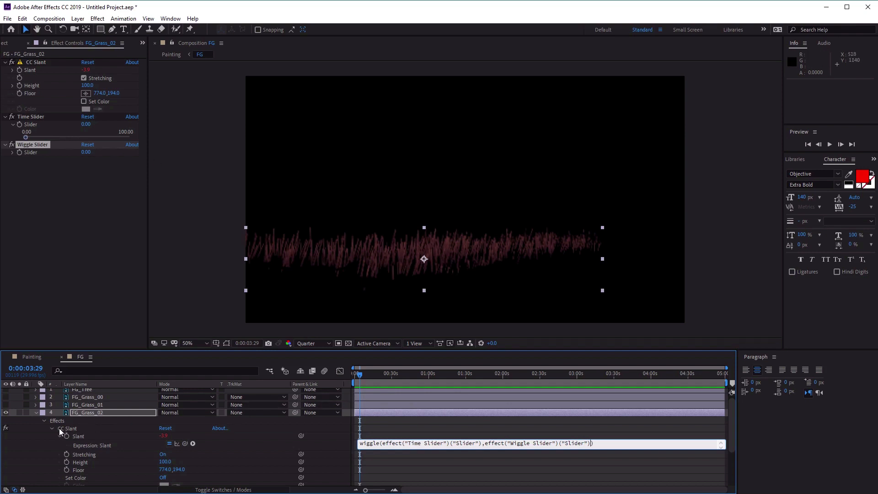
Step: Set keyframes for the Time Slider and Wiggle Slider at 0:00:00:00
{"action": "left_click", "coordinate": [364, 376]}
{"action": "left_click_drag", "start_coordinate": [364, 376], "coordinate": [323, 378]}
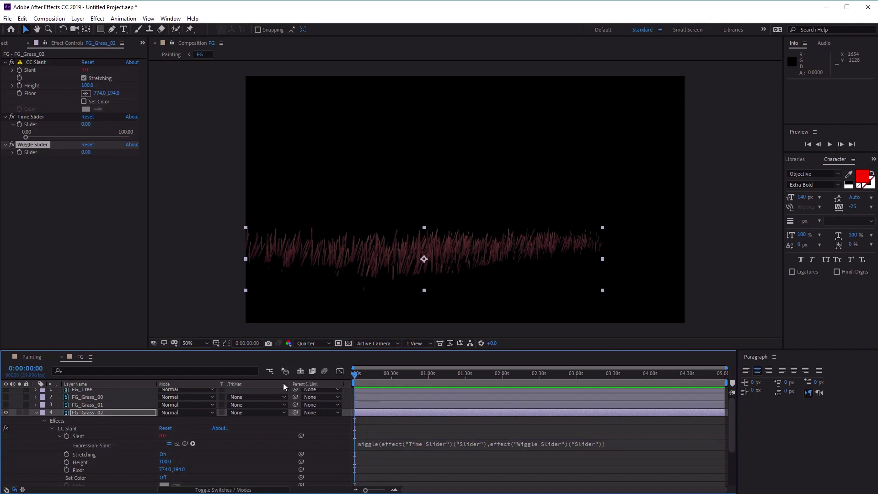
{"action": "left_click", "coordinate": [18, 125]}
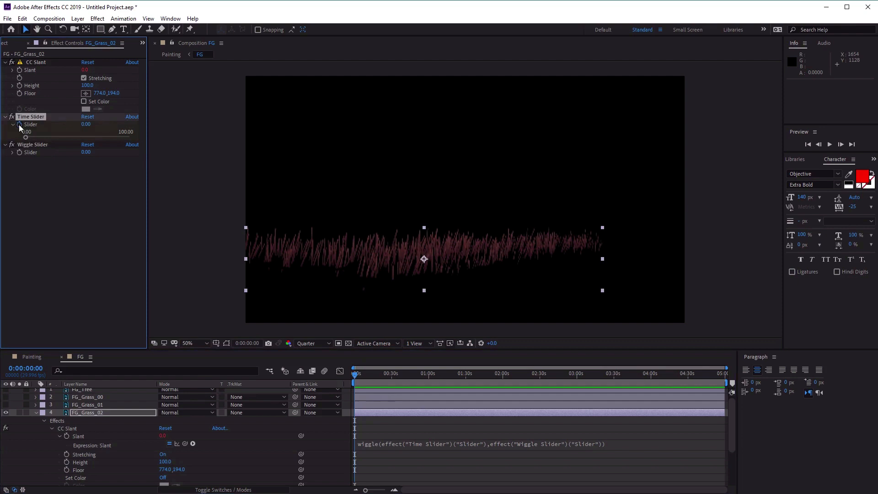
{"action": "left_click", "coordinate": [19, 152]}
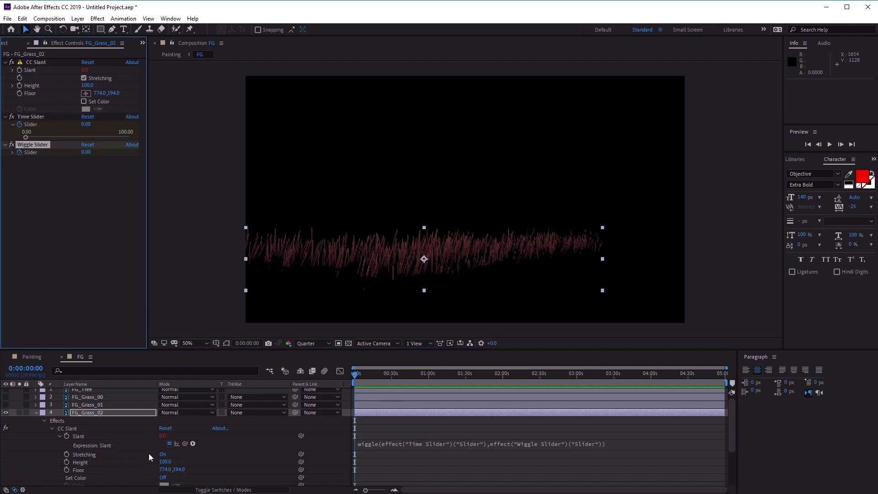
Step: Expand the Time Slider and Wiggle Slider effects of FG_Grass_02 in the timeline to show their Slider keyframes
{"action": "scroll", "coordinate": [127, 444], "scroll_direction": "down", "scroll_amount": 3}
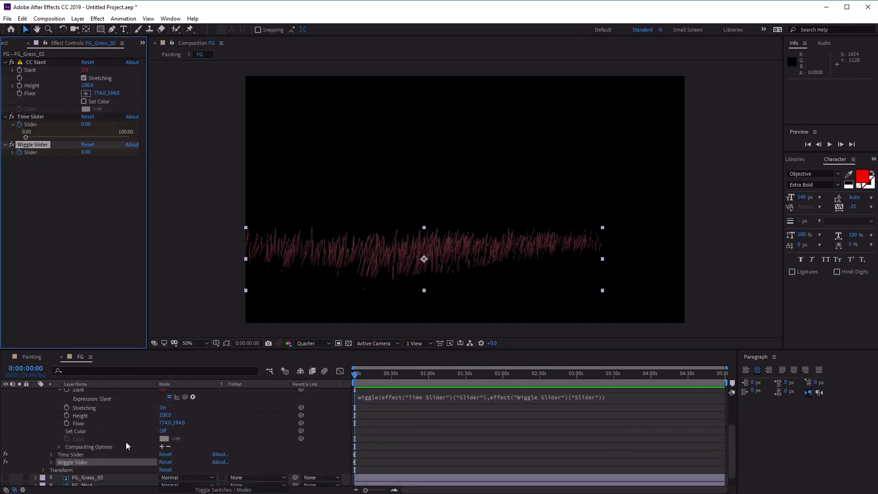
{"action": "left_click", "coordinate": [63, 455]}
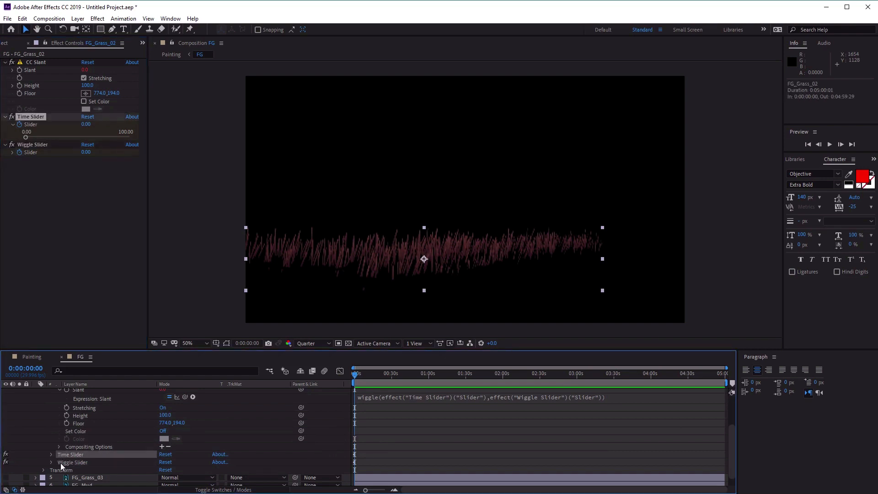
{"action": "left_click", "coordinate": [51, 454]}
{"action": "scroll", "coordinate": [64, 476], "scroll_direction": "down", "scroll_amount": 2}
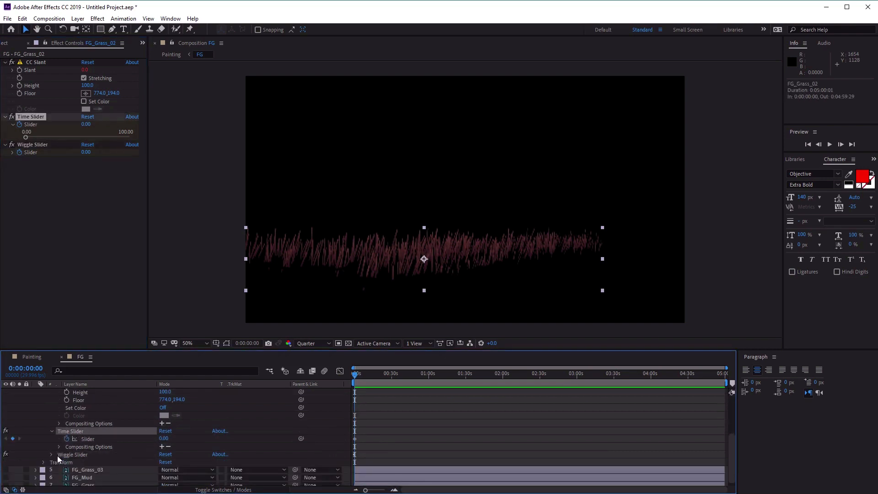
{"action": "left_click", "coordinate": [51, 455]}
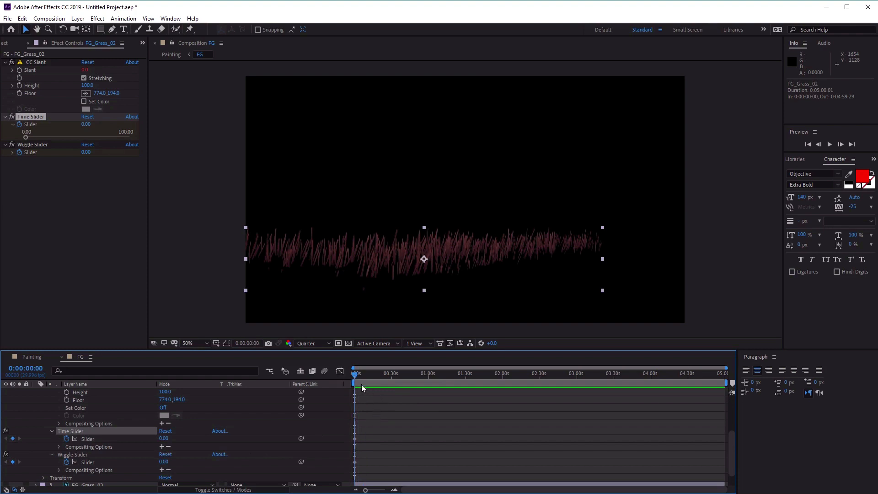
Step: Keyframe the Time Slider at 0.70 on frame 1 (0:00:00:01)
{"action": "left_click_drag", "start_coordinate": [358, 379], "coordinate": [359, 379]}
{"action": "left_click_drag", "start_coordinate": [370, 491], "coordinate": [386, 489]}
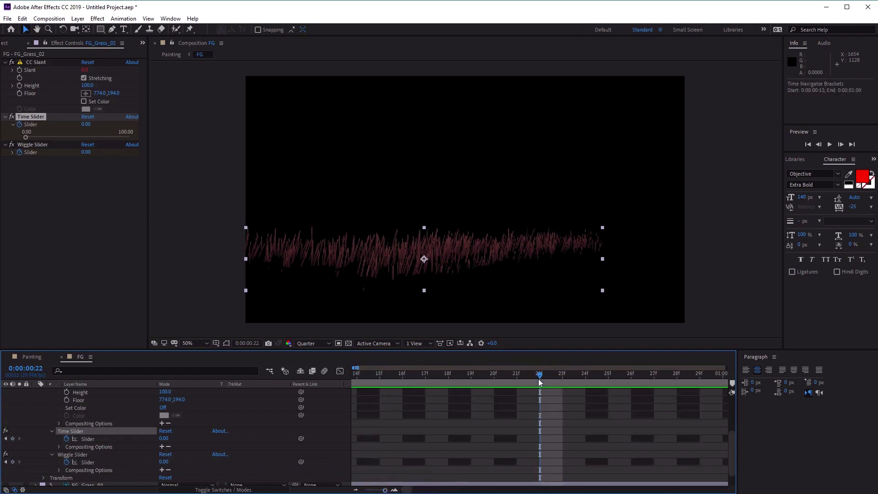
{"action": "left_click_drag", "start_coordinate": [540, 374], "coordinate": [379, 377]}
{"action": "left_click_drag", "start_coordinate": [406, 489], "coordinate": [392, 491]}
{"action": "left_click_drag", "start_coordinate": [694, 374], "coordinate": [373, 378]}
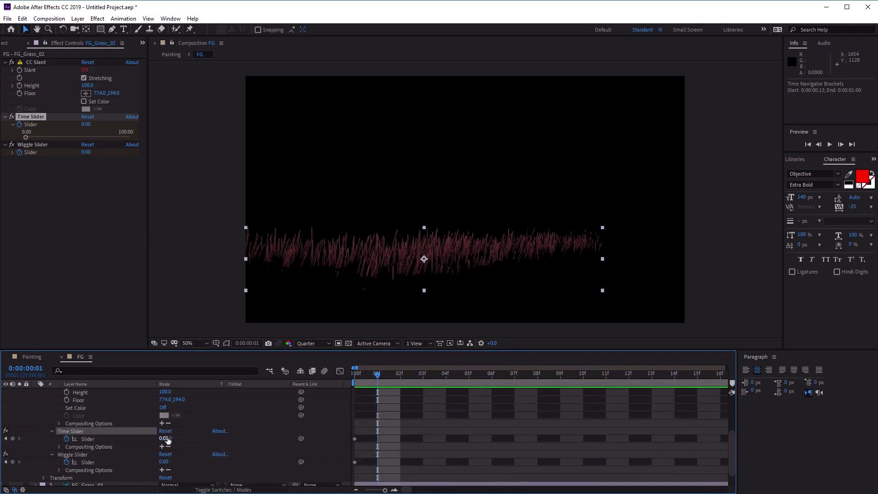
{"action": "left_click", "coordinate": [165, 439]}
{"action": "type", "text": "0"}
{"action": "key", "text": "Return"}
Step: Keyframe the Wiggle Slider at 10 on frame 1, and move the current time to frame 2
{"action": "left_click", "coordinate": [163, 462]}
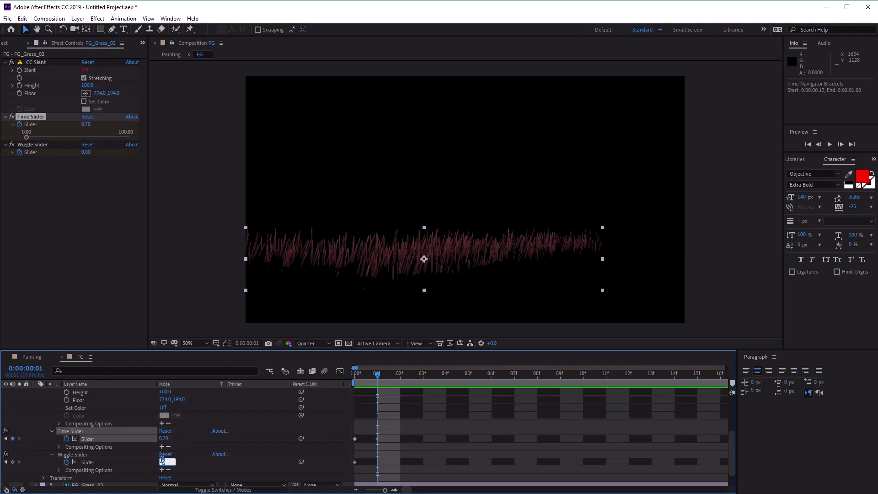
{"action": "type", "text": "10"}
{"action": "key", "text": "Return"}
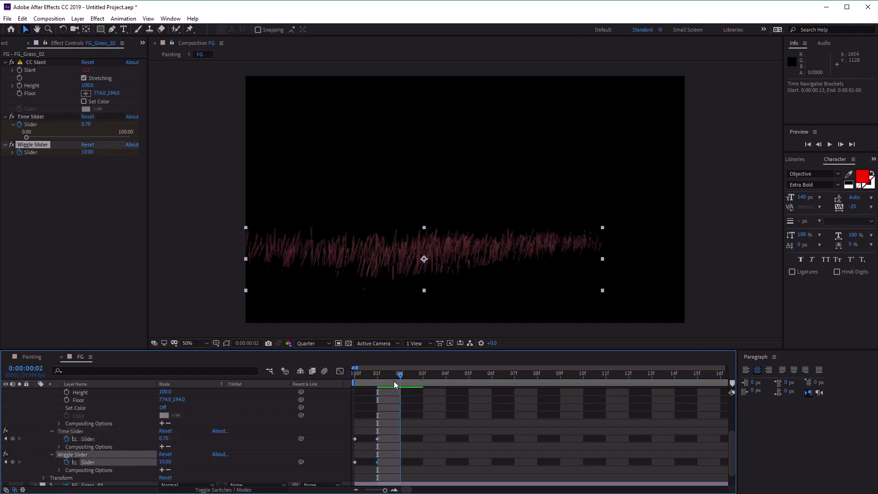
{"action": "left_click", "coordinate": [394, 381]}
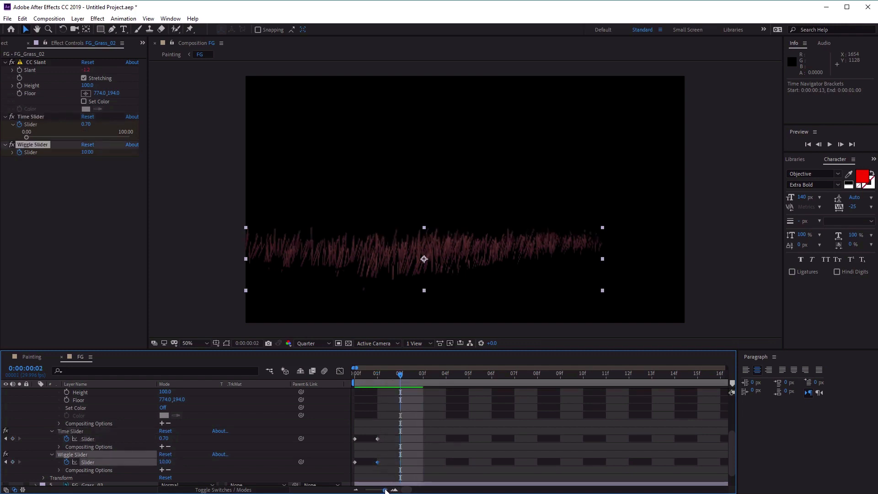
Step: Add keyframes for the Time Slider and Wiggle Slider of FG_Grass_02 at 0:03:00:11, keeping their current values
{"action": "left_click_drag", "start_coordinate": [384, 490], "coordinate": [383, 490]}
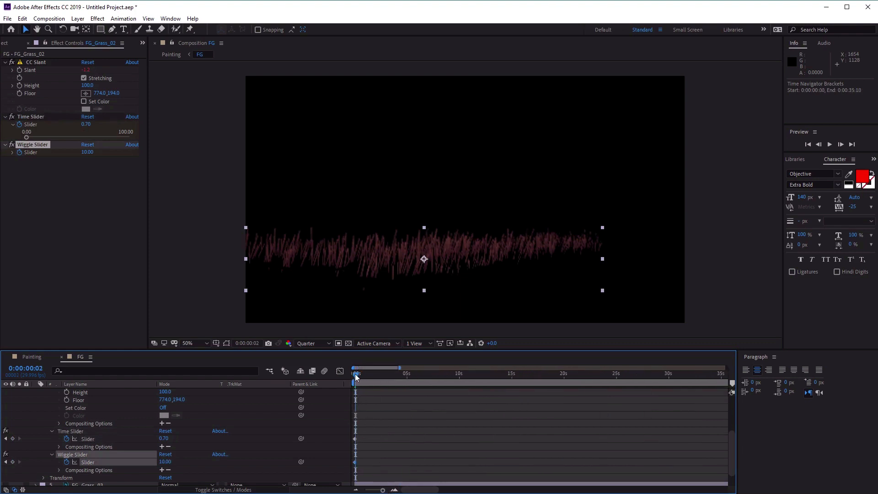
{"action": "left_click_drag", "start_coordinate": [356, 376], "coordinate": [577, 379]}
{"action": "key", "text": ";"}
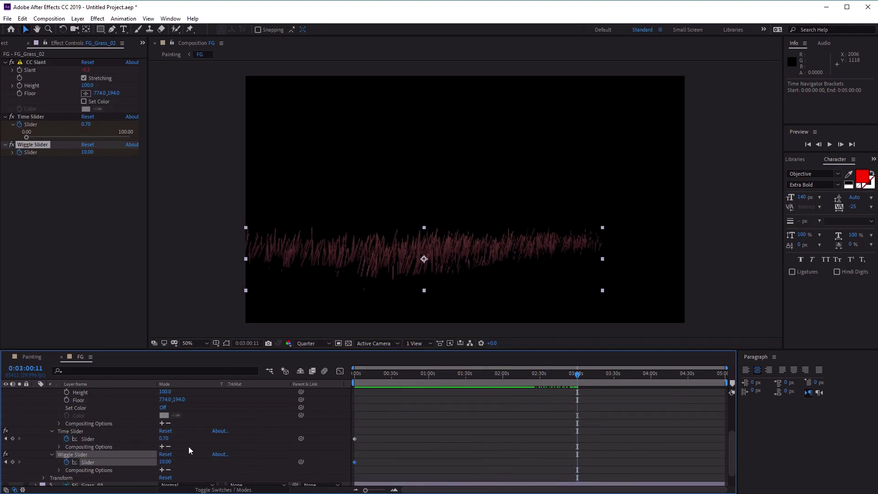
{"action": "left_click", "coordinate": [13, 438]}
{"action": "left_click", "coordinate": [13, 461]}
Step: Keyframe both the Time Slider and the Wiggle Slider of FG_Grass_02 at 0 on the last frame, 0:04:59:29
{"action": "left_click_drag", "start_coordinate": [578, 376], "coordinate": [799, 373]}
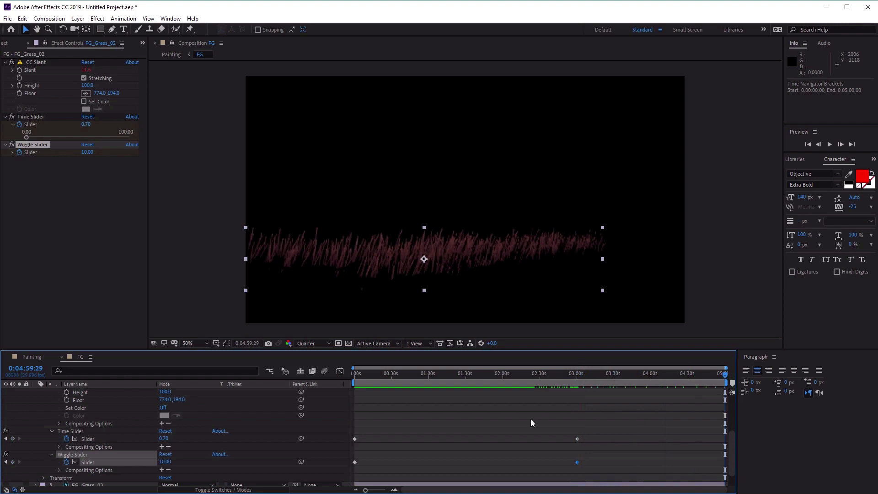
{"action": "left_click", "coordinate": [13, 439]}
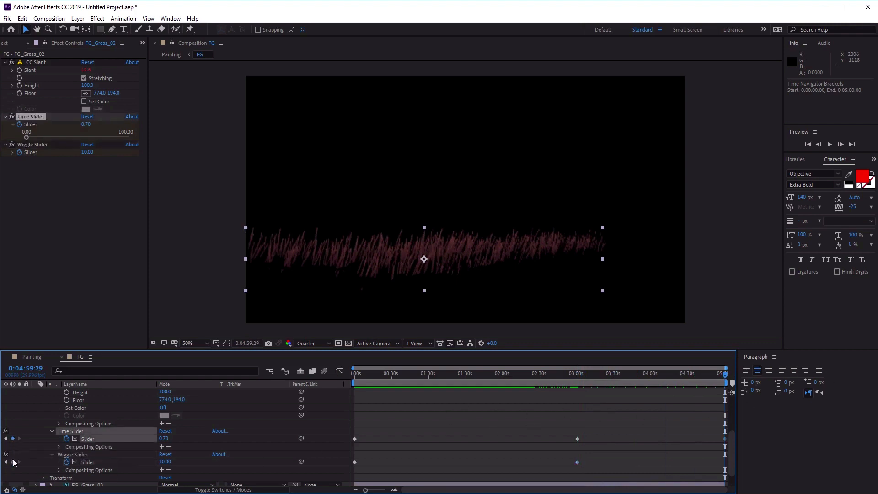
{"action": "left_click", "coordinate": [12, 462]}
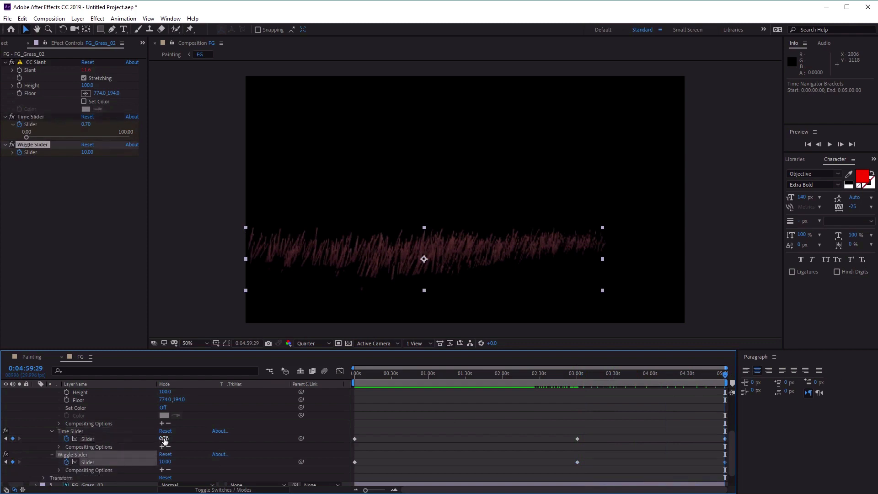
{"action": "mouse_move", "coordinate": [164, 441]}
{"action": "left_mouse_down"}
{"action": "mouse_move", "coordinate": [151, 440]}
{"action": "mouse_move", "coordinate": [167, 440]}
{"action": "left_mouse_up"}
{"action": "left_click", "coordinate": [166, 439]}
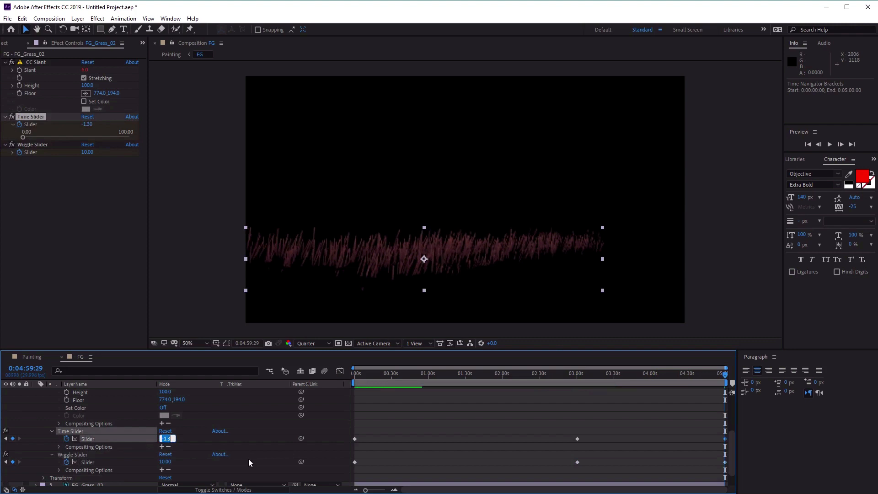
{"action": "type", "text": "0"}
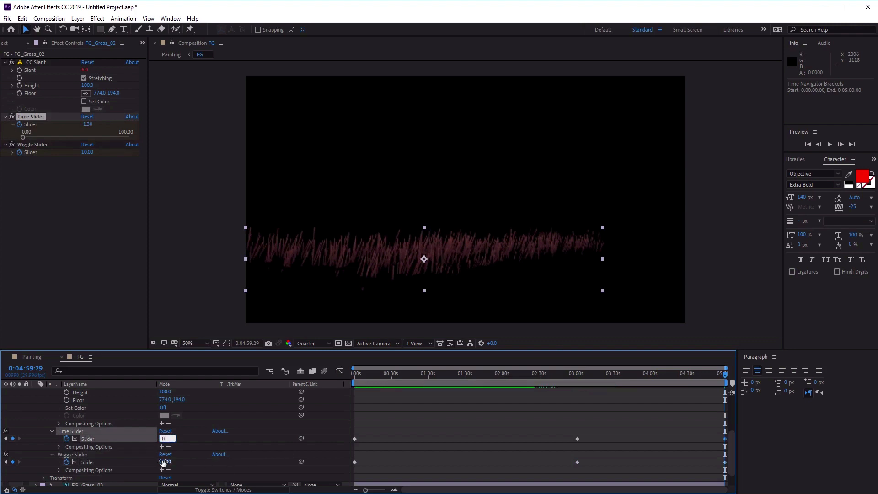
{"action": "left_click", "coordinate": [165, 462]}
{"action": "type", "text": "0"}
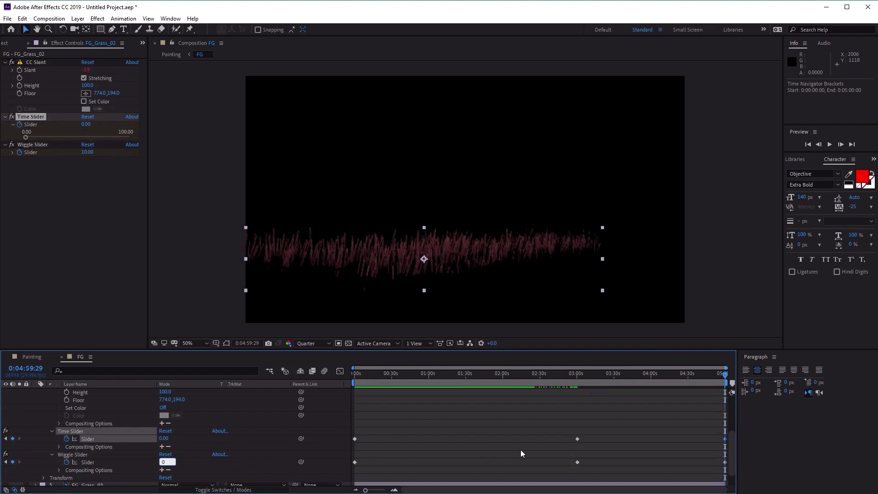
{"action": "key", "text": "Return"}
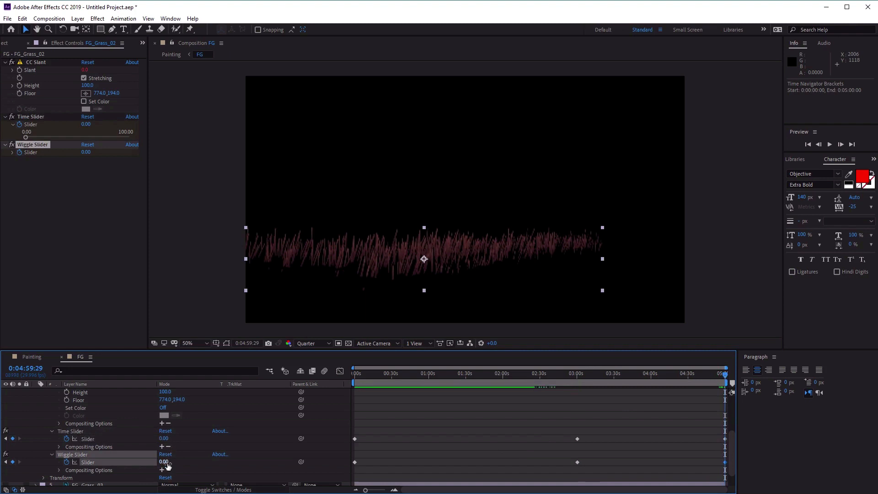
Step: Compare the grass at the start and end of the FG composition, and preview the loop
{"action": "left_click_drag", "start_coordinate": [708, 377], "coordinate": [393, 374]}
{"action": "key", "text": "Home"}
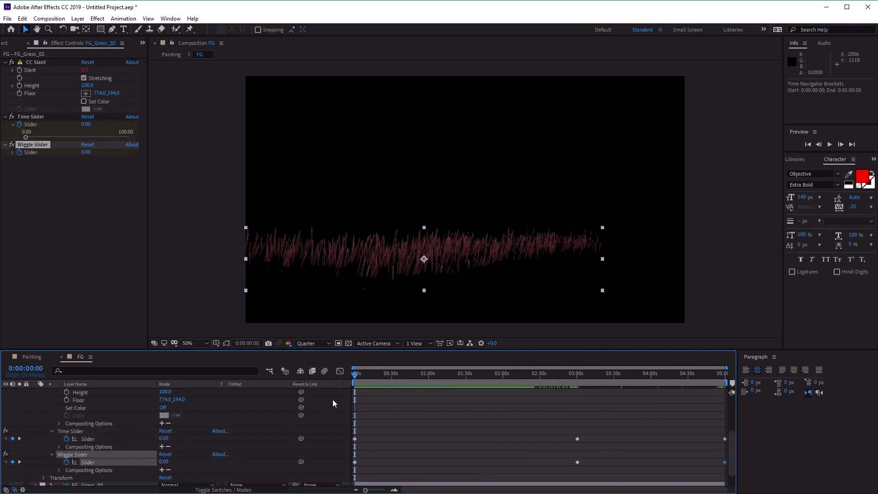
{"action": "left_click_drag", "start_coordinate": [354, 376], "coordinate": [721, 375]}
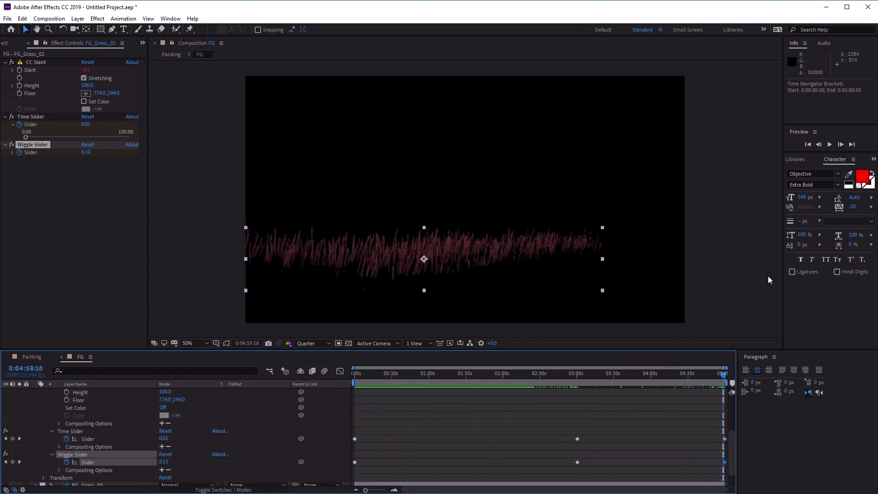
{"action": "left_click", "coordinate": [831, 145]}
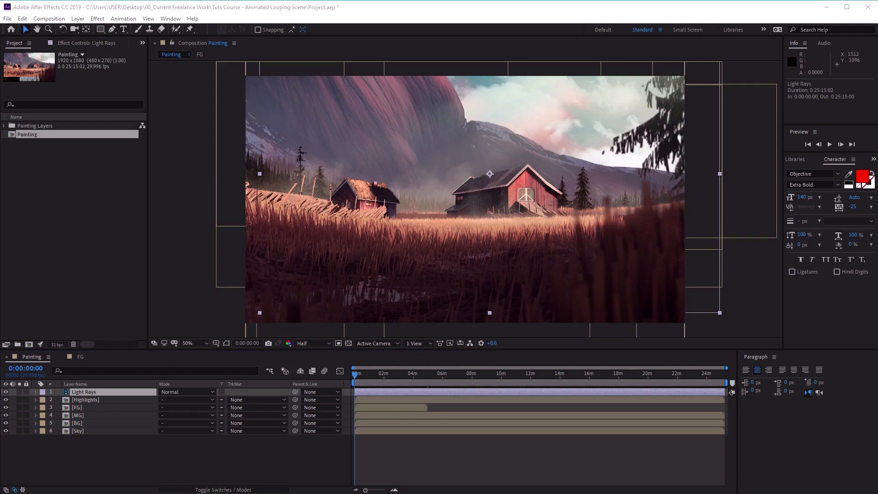
Step: Set the duration of the Painting composition to 0:05:00:01
{"action": "left_click", "coordinate": [404, 371]}
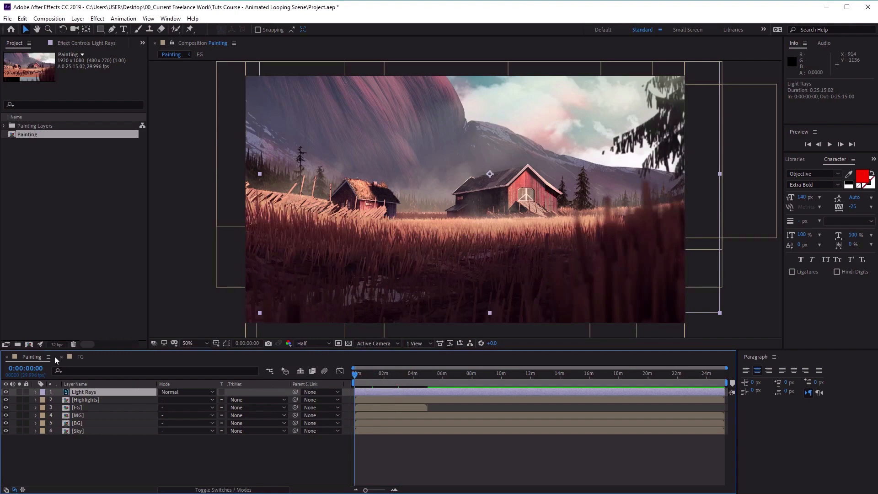
{"action": "right_click", "coordinate": [35, 356]}
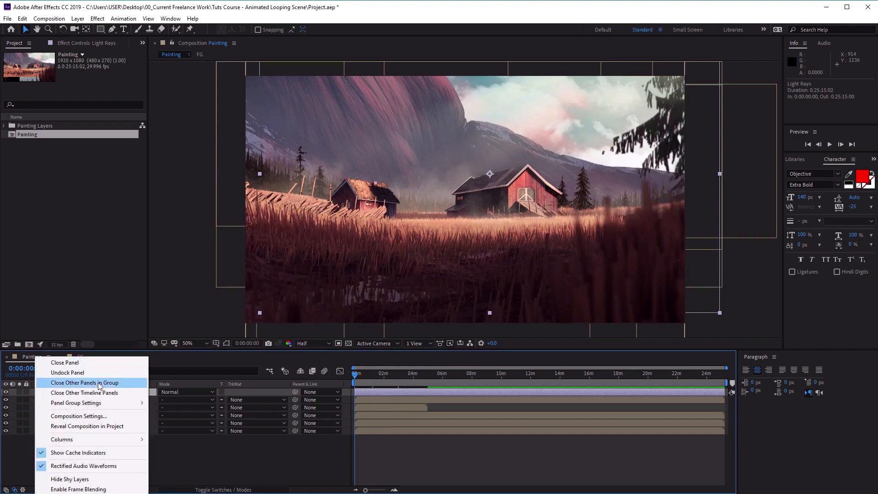
{"action": "left_click", "coordinate": [112, 416]}
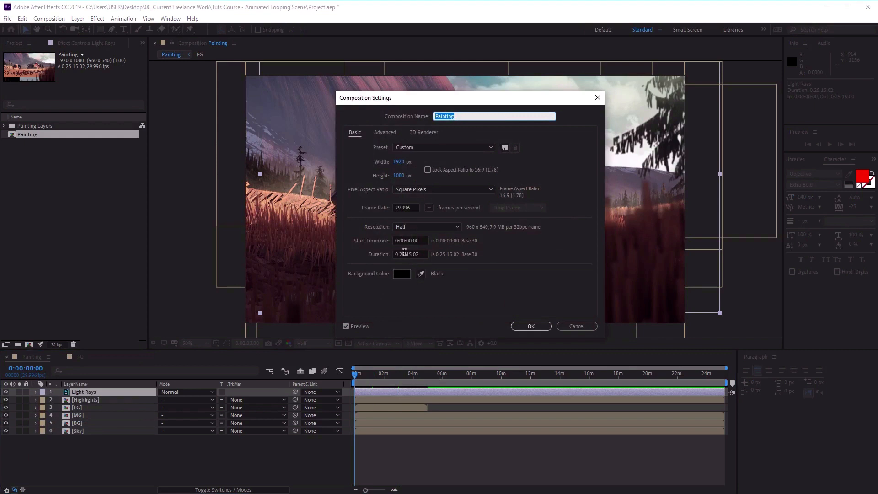
{"action": "left_click", "coordinate": [405, 255]}
{"action": "key", "text": "BackSpace"}
{"action": "key", "text": "BackSpace"}
{"action": "key", "text": "BackSpace"}
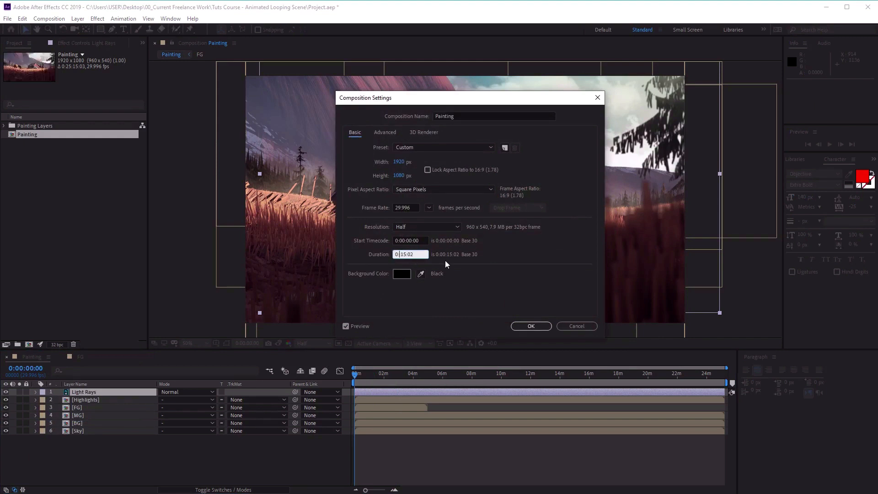
{"action": "type", "text": "05"}
{"action": "key", "text": "BackSpace"}
{"action": "key", "text": "BackSpace"}
{"action": "type", "text": "00:0"}
{"action": "left_click", "coordinate": [524, 326]}
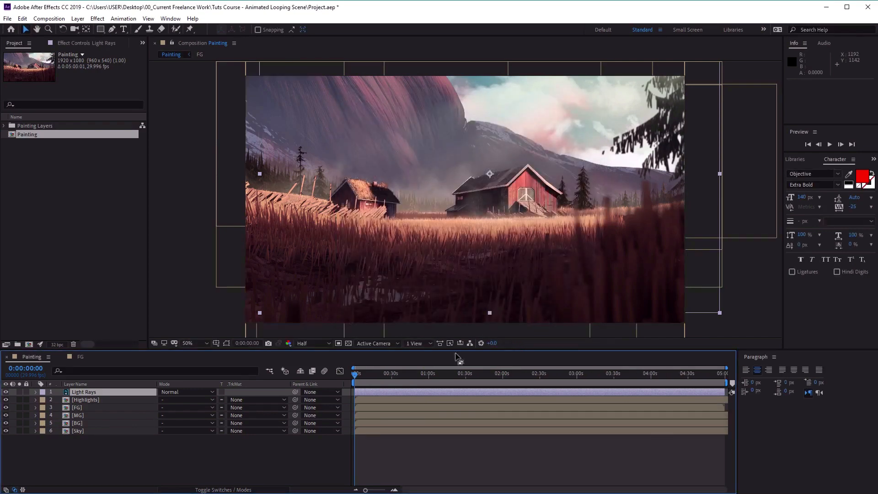
Step: Show the layers' source names and start keyframing the Light Rays layer's Opacity at 0:00:00:00
{"action": "left_click", "coordinate": [80, 384]}
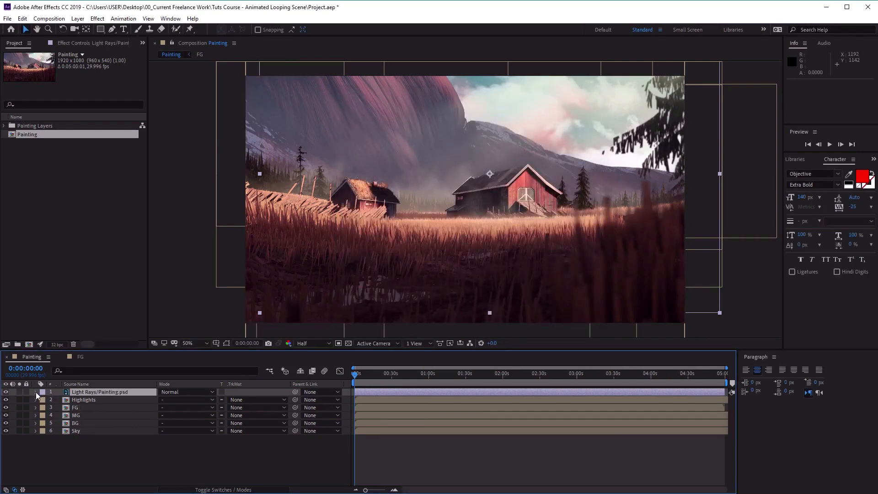
{"action": "left_click", "coordinate": [36, 392]}
{"action": "left_click", "coordinate": [42, 401]}
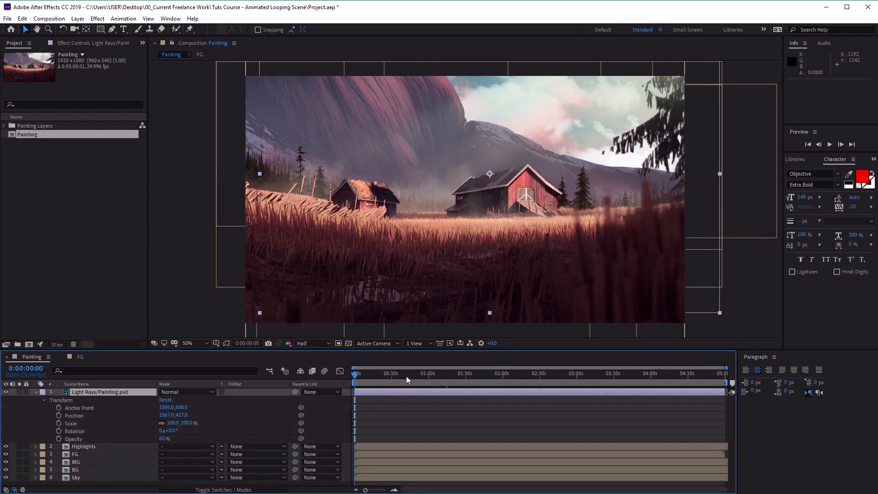
{"action": "left_click", "coordinate": [58, 439]}
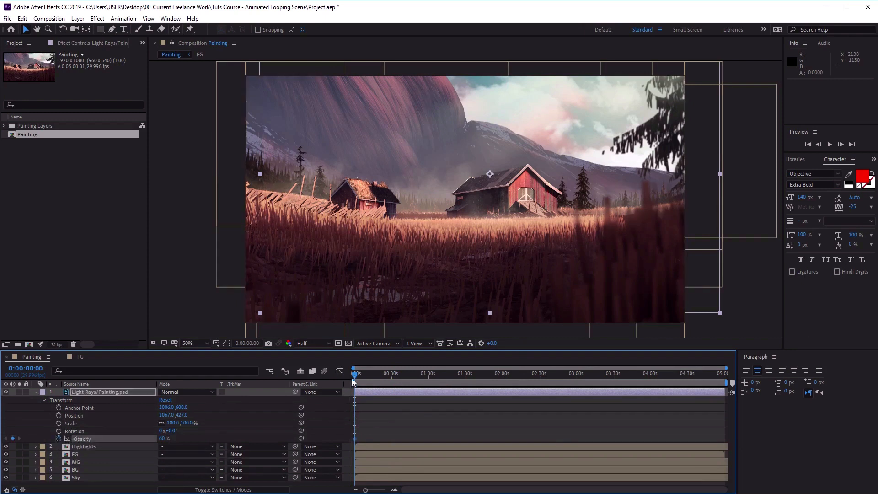
Step: Keyframe the Light Rays Opacity at 80% on 0:00:02:29 and at about 55% on 0:00:08:27
{"action": "left_click_drag", "start_coordinate": [355, 375], "coordinate": [358, 376]}
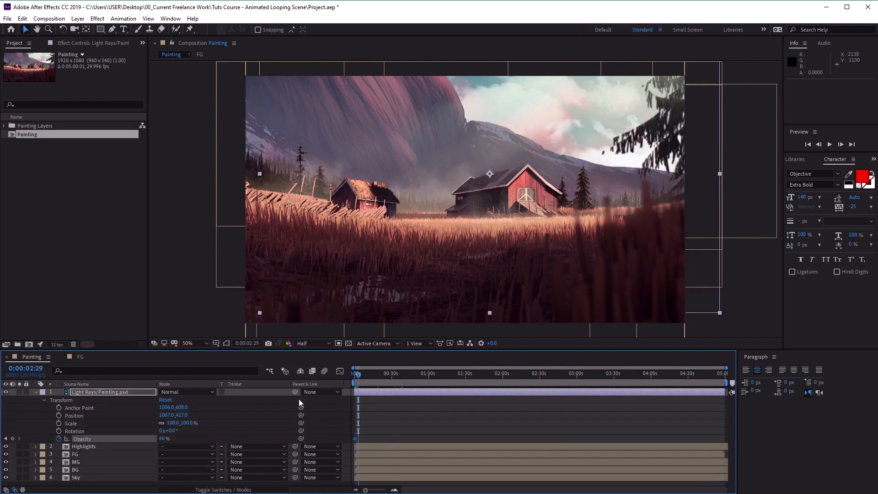
{"action": "left_click_drag", "start_coordinate": [165, 440], "coordinate": [174, 438]}
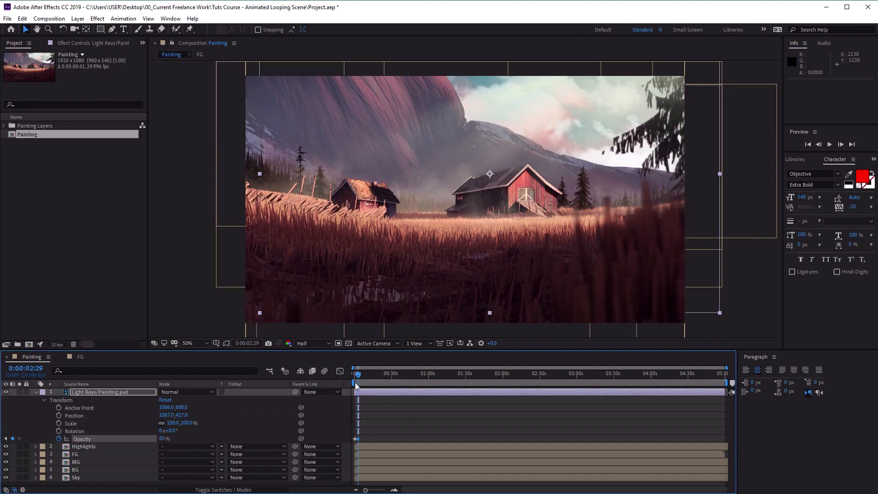
{"action": "left_click_drag", "start_coordinate": [360, 376], "coordinate": [366, 377]}
{"action": "left_click_drag", "start_coordinate": [160, 439], "coordinate": [152, 440]}
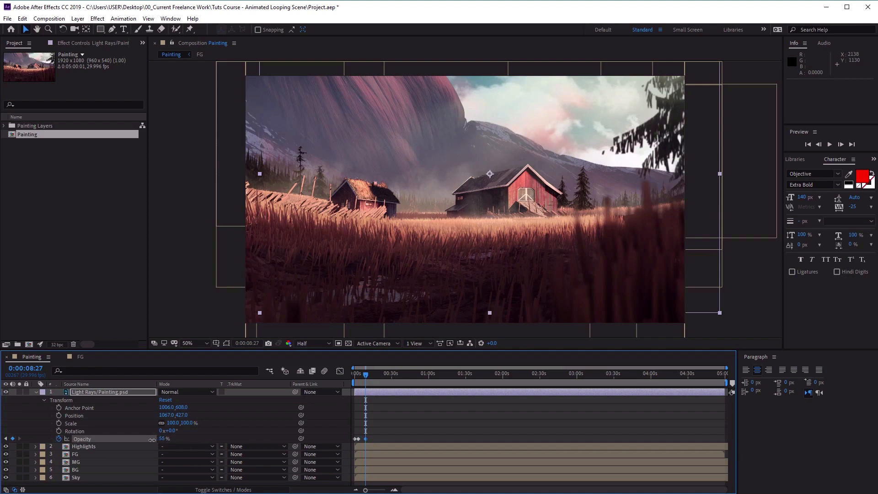
Step: Add a higher Light Rays Opacity keyframe at 0:00:12:29 and one at 58% about six seconds further on
{"action": "left_click_drag", "start_coordinate": [366, 374], "coordinate": [372, 374]}
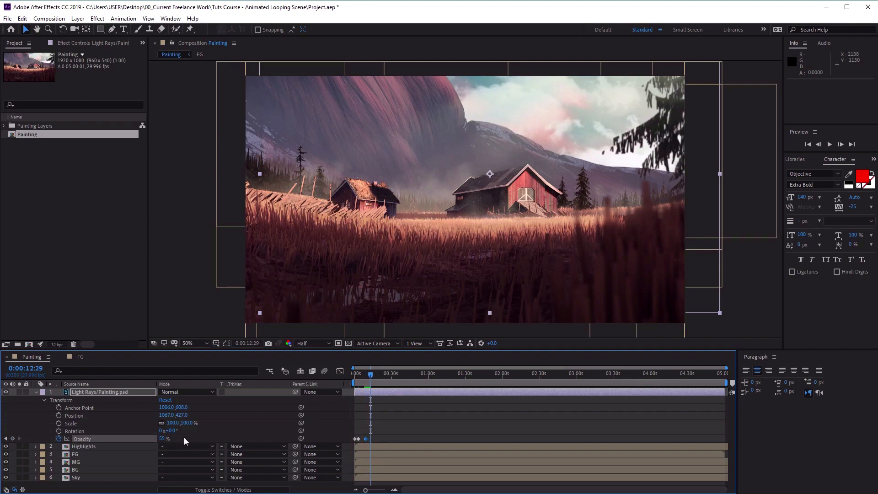
{"action": "left_click_drag", "start_coordinate": [165, 440], "coordinate": [170, 438]}
{"action": "mouse_move", "coordinate": [376, 374]}
{"action": "left_mouse_down"}
{"action": "mouse_move", "coordinate": [368, 381]}
{"action": "mouse_move", "coordinate": [380, 378]}
{"action": "left_mouse_up"}
{"action": "left_click_drag", "start_coordinate": [163, 439], "coordinate": [158, 439]}
Step: Add three more varying Light Rays Opacity keyframes at 0:00:27:01, about 37 s and about 45 s, the last at 47%
{"action": "left_click_drag", "start_coordinate": [378, 375], "coordinate": [388, 377]}
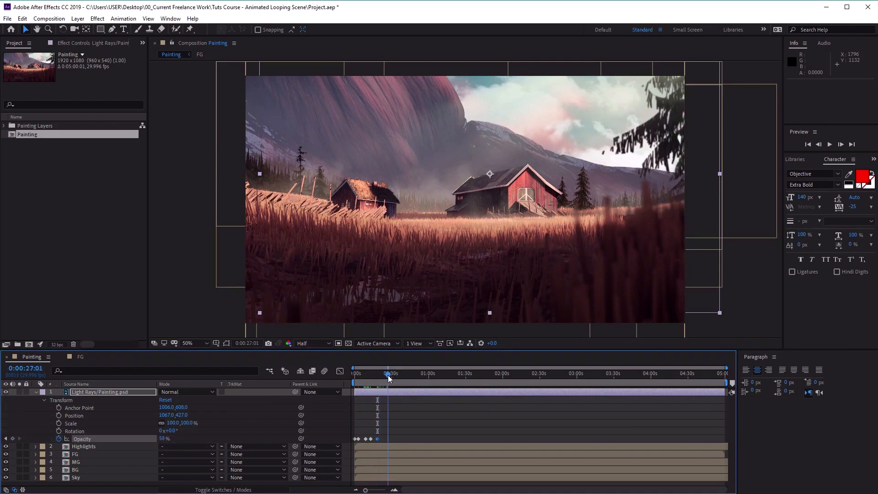
{"action": "left_click_drag", "start_coordinate": [162, 443], "coordinate": [171, 443]}
{"action": "left_click_drag", "start_coordinate": [389, 376], "coordinate": [400, 377]}
{"action": "left_click_drag", "start_coordinate": [163, 438], "coordinate": [157, 439]}
{"action": "left_click_drag", "start_coordinate": [401, 373], "coordinate": [411, 373]}
{"action": "left_click_drag", "start_coordinate": [162, 440], "coordinate": [157, 440]}
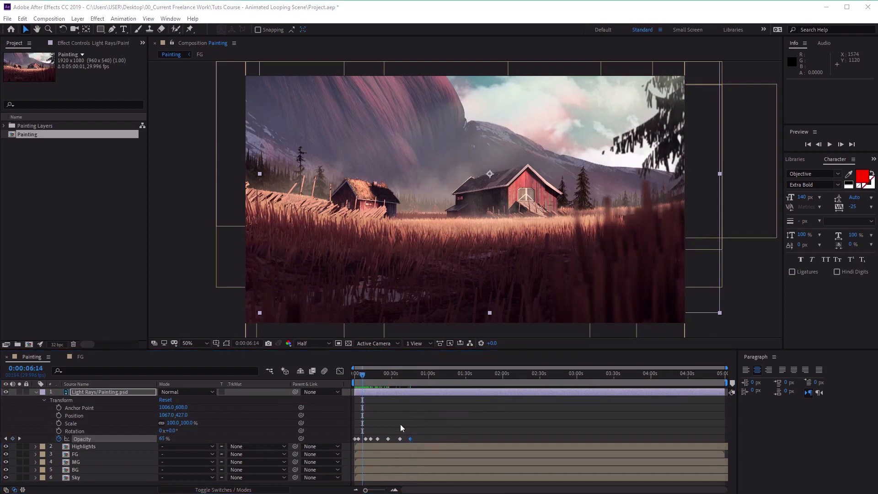
Step: Copy all eight Light Rays Opacity keyframes and paste them at about 0:00:54
{"action": "left_click_drag", "start_coordinate": [418, 438], "coordinate": [350, 441]}
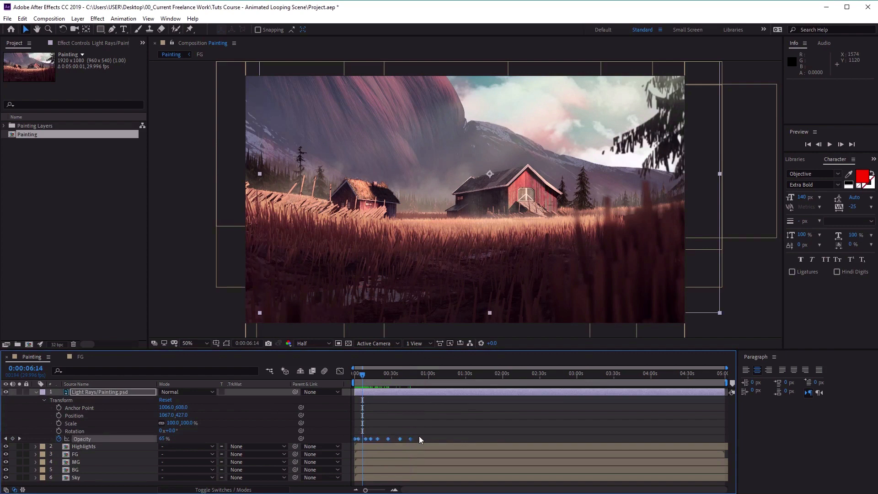
{"action": "key", "text": "ctrl+c"}
{"action": "left_click", "coordinate": [421, 375]}
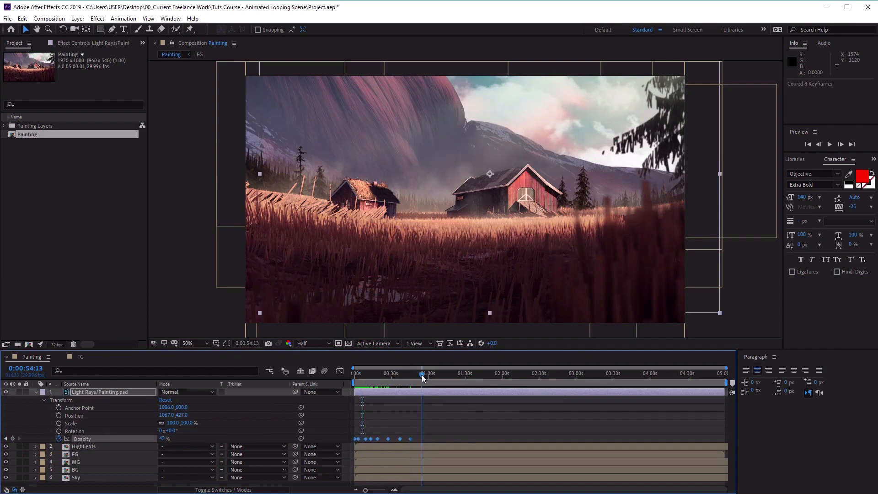
{"action": "key", "text": "ctrl+v"}
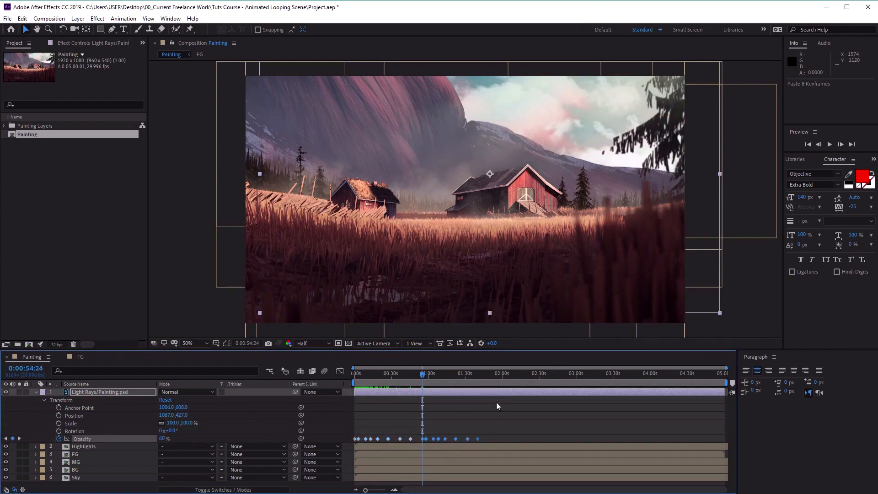
Step: Repeat the copied Opacity keyframes from about 0:01:57 onward, with the last group starting at 0:03:45:27, and vary that group's keyframe spacing
{"action": "left_click", "coordinate": [501, 377]}
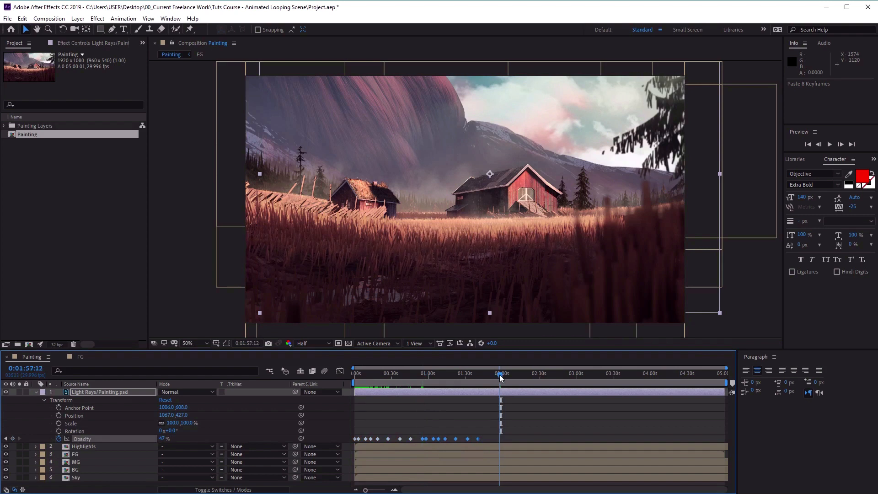
{"action": "key", "text": "ctrl+v"}
{"action": "left_click_drag", "start_coordinate": [501, 376], "coordinate": [625, 394]}
{"action": "key", "text": "ctrl+v"}
{"action": "key", "text": "ctrl+v"}
{"action": "key", "text": "ctrl+z"}
{"action": "left_click_drag", "start_coordinate": [690, 436], "coordinate": [646, 438]}
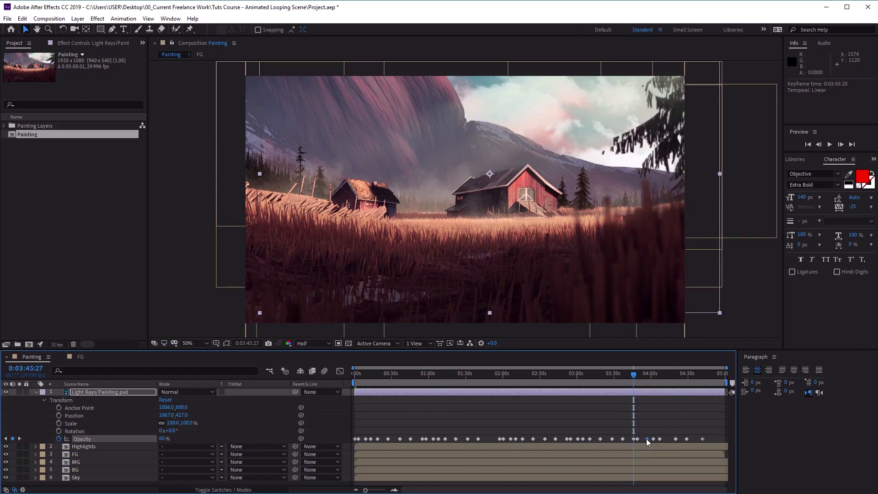
Step: Add a closing 60% Opacity keyframe on the Light Rays layer at 0:04:59:29, matching the value at the start
{"action": "left_click_drag", "start_coordinate": [714, 377], "coordinate": [727, 377]}
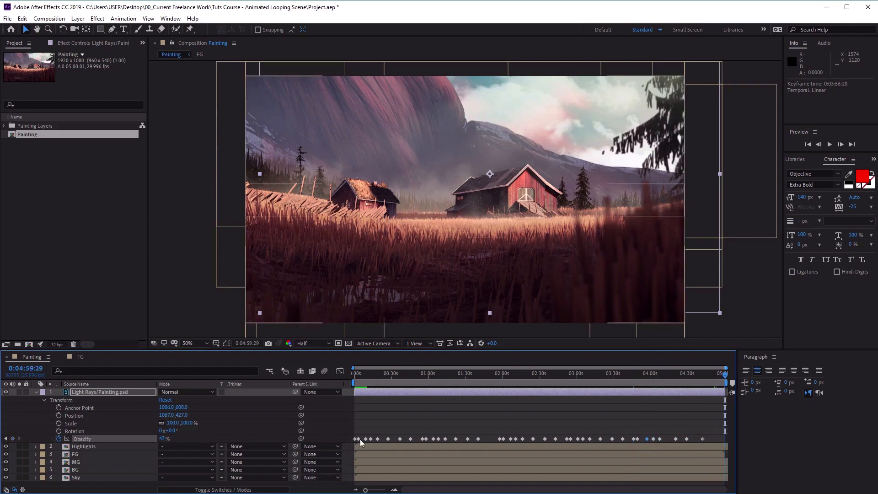
{"action": "key", "text": "Home"}
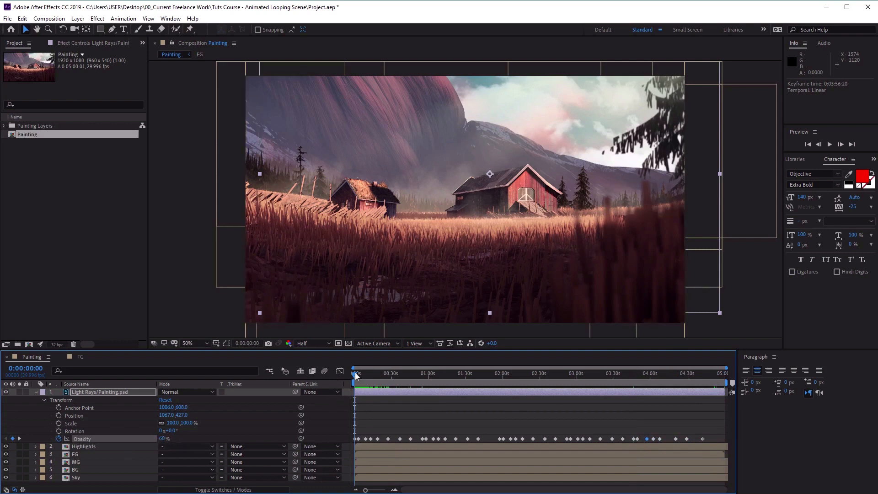
{"action": "left_click_drag", "start_coordinate": [352, 376], "coordinate": [768, 387]}
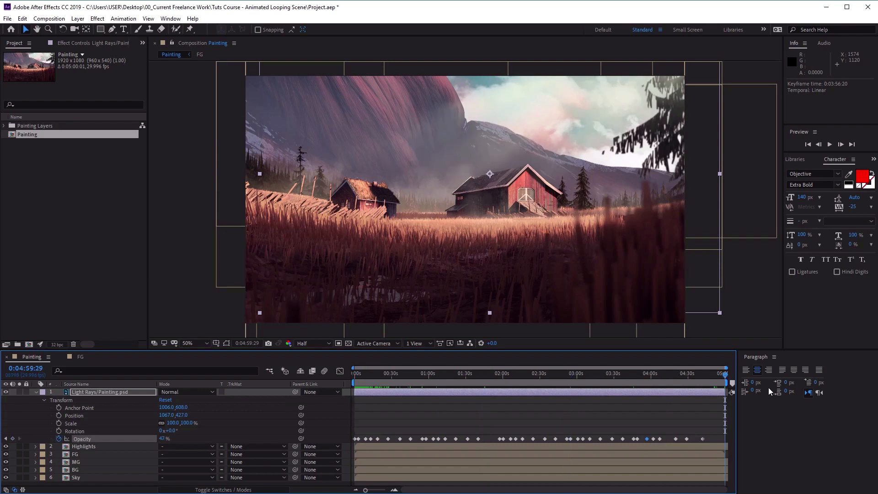
{"action": "left_click", "coordinate": [164, 438]}
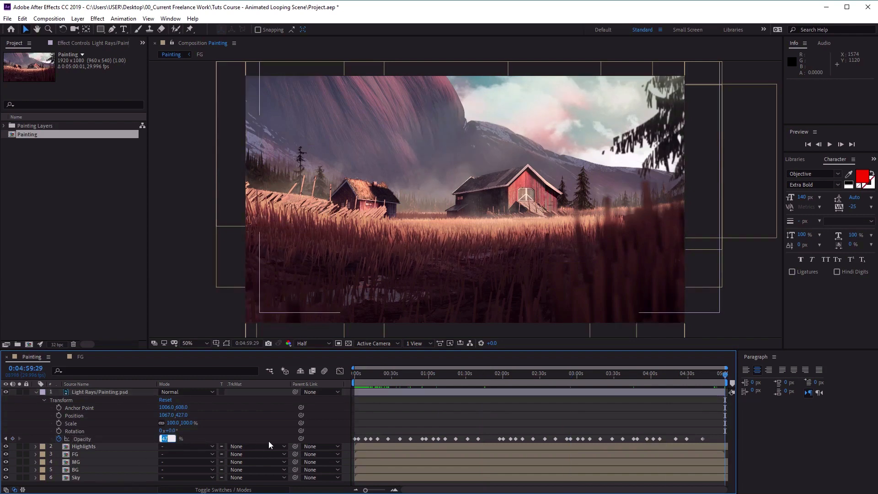
{"action": "type", "text": "60"}
{"action": "key", "text": "Return"}
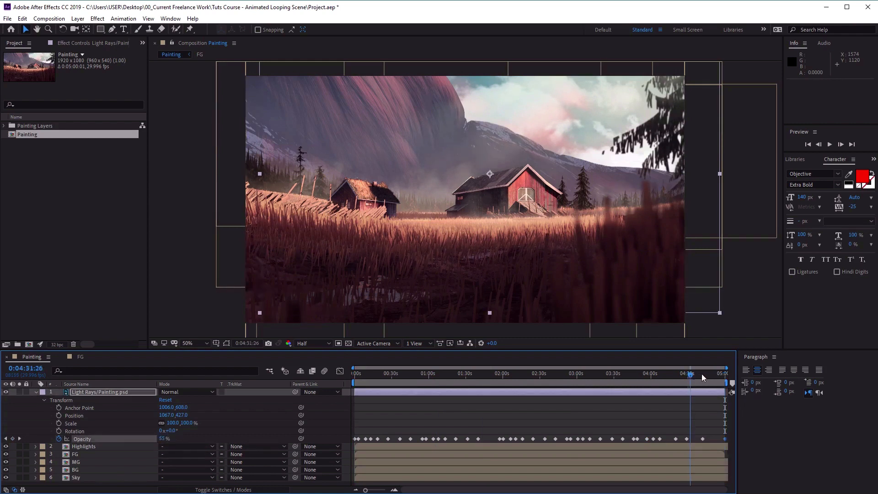
{"action": "key", "text": "ctrl+z"}
Step: Copy all the Light Rays Opacity keyframes and paste them onto the Highlights layer's Opacity at 0:00:00:00
{"action": "left_click_drag", "start_coordinate": [716, 436], "coordinate": [353, 443]}
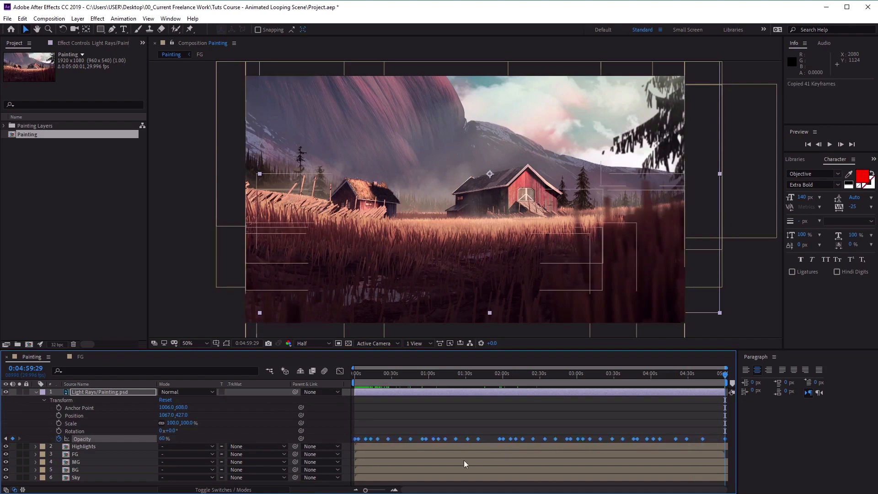
{"action": "left_click", "coordinate": [106, 446]}
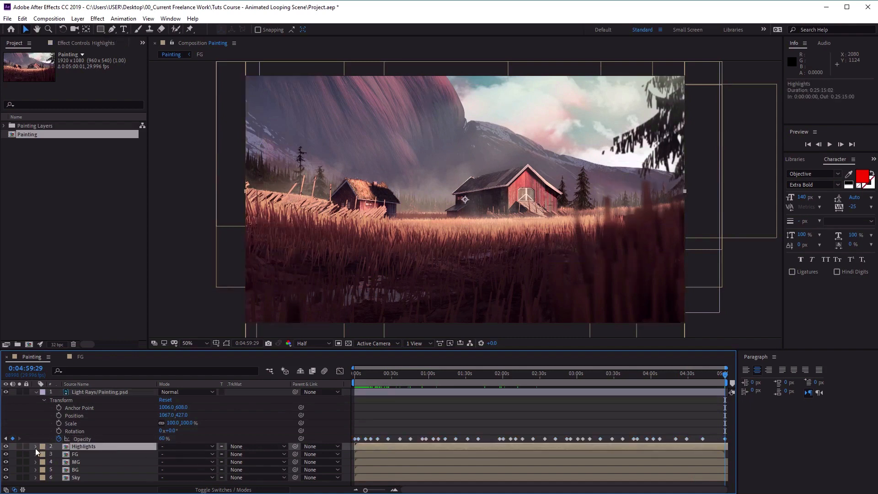
{"action": "left_click", "coordinate": [35, 447]}
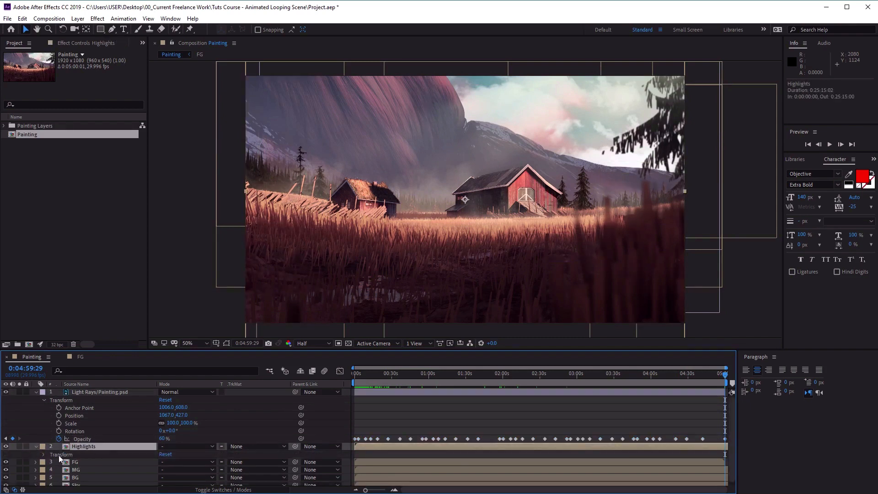
{"action": "left_click", "coordinate": [44, 455]}
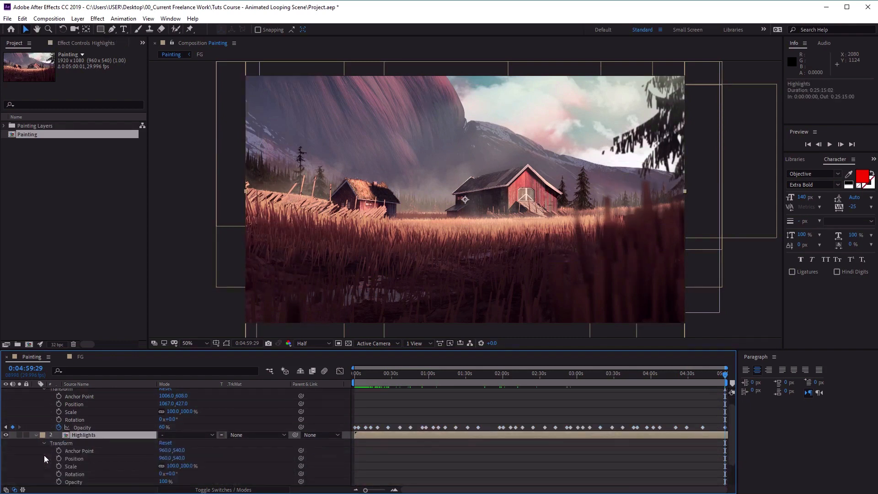
{"action": "left_click", "coordinate": [137, 483]}
{"action": "left_click_drag", "start_coordinate": [370, 376], "coordinate": [354, 375]}
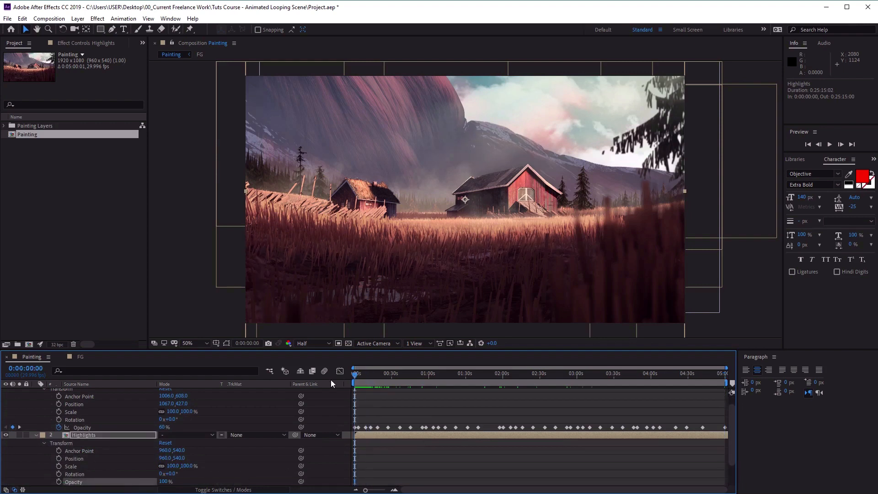
{"action": "key", "text": "ctrl+v"}
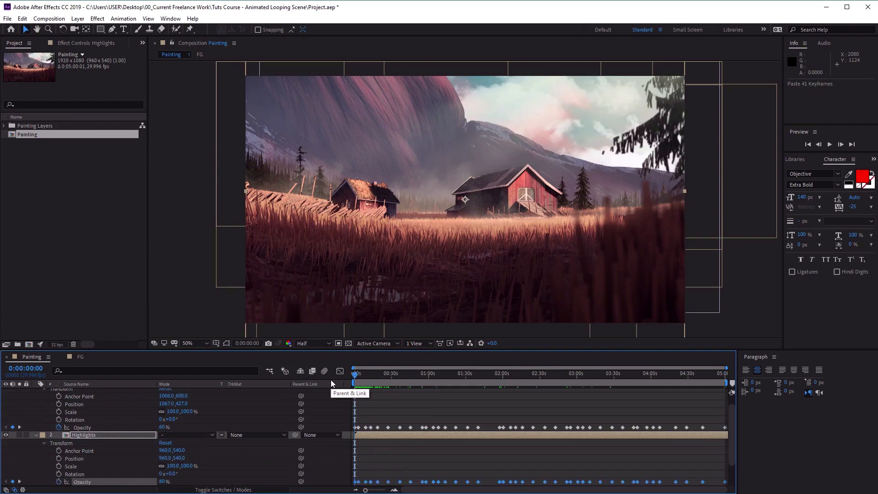
Step: Scrub through the animation and toggle the Highlights layer's visibility to examine its flicker, ending at 0:00:00:00
{"action": "left_click_drag", "start_coordinate": [355, 376], "coordinate": [438, 396]}
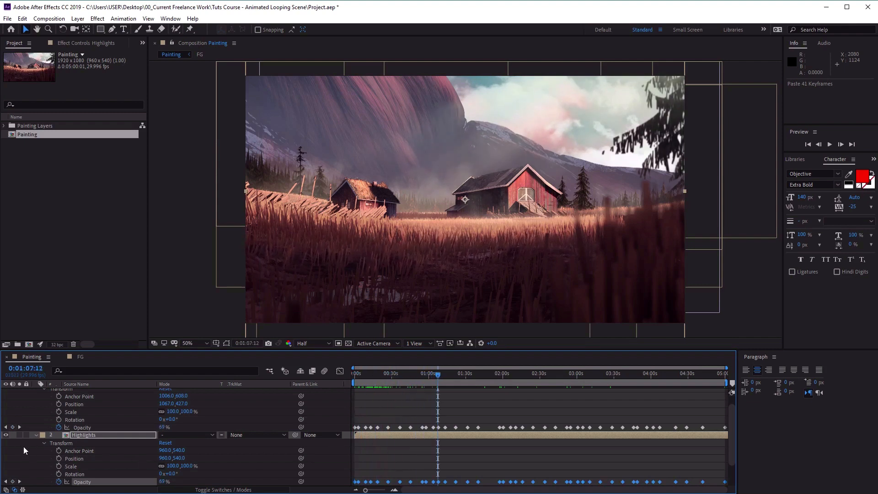
{"action": "left_click", "coordinate": [7, 436]}
{"action": "left_click", "coordinate": [6, 436]}
{"action": "left_click_drag", "start_coordinate": [441, 376], "coordinate": [315, 371]}
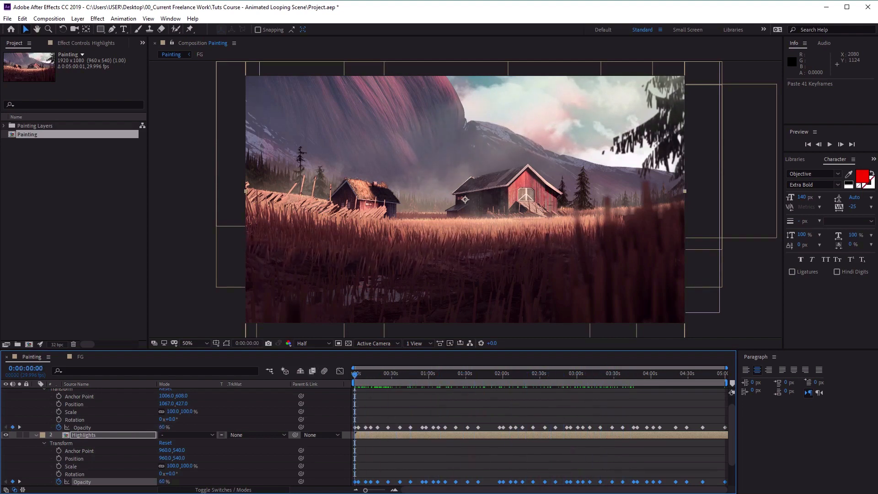
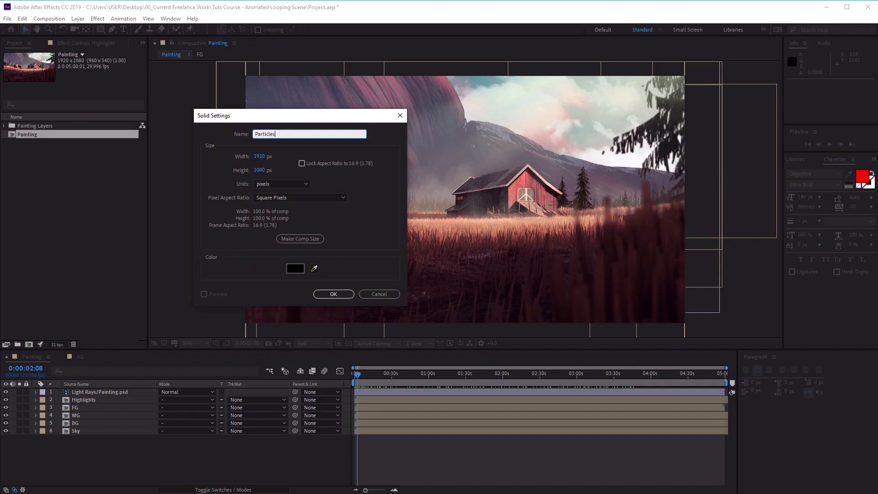
Step: Create a black 1920 × 1080 px solid named Particles, keeping the colour at 000000
{"action": "left_click", "coordinate": [289, 270]}
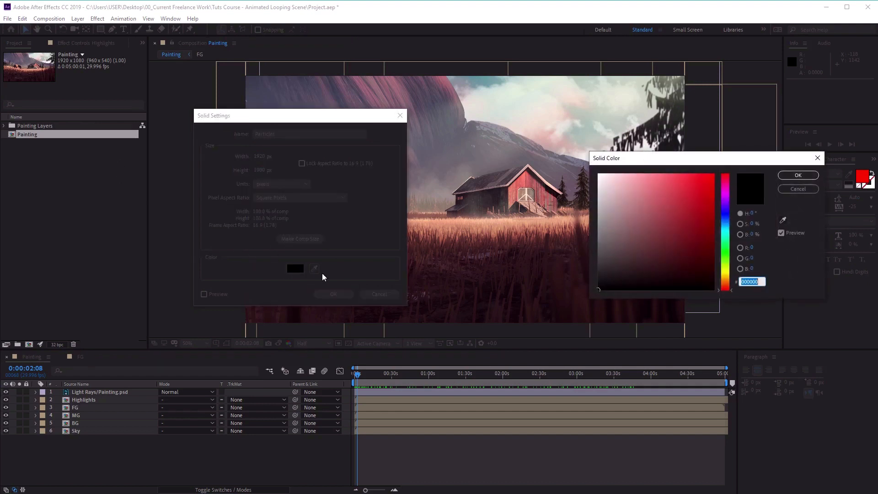
{"action": "left_click", "coordinate": [798, 177]}
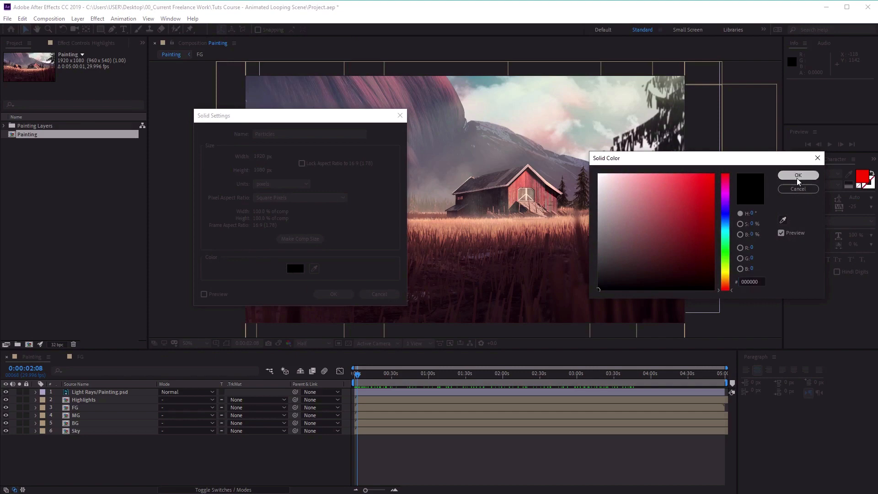
{"action": "left_click", "coordinate": [341, 294]}
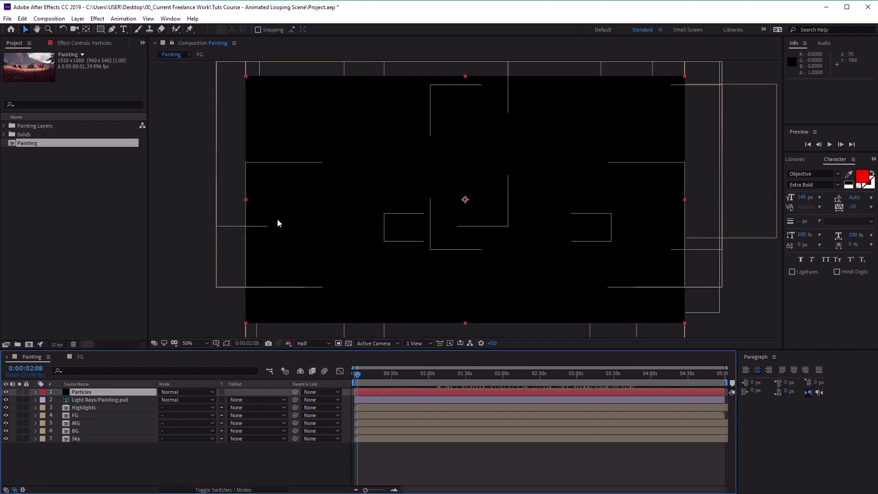
Step: Apply the CC Particle World simulation effect to the Particles layer
{"action": "left_click", "coordinate": [128, 391]}
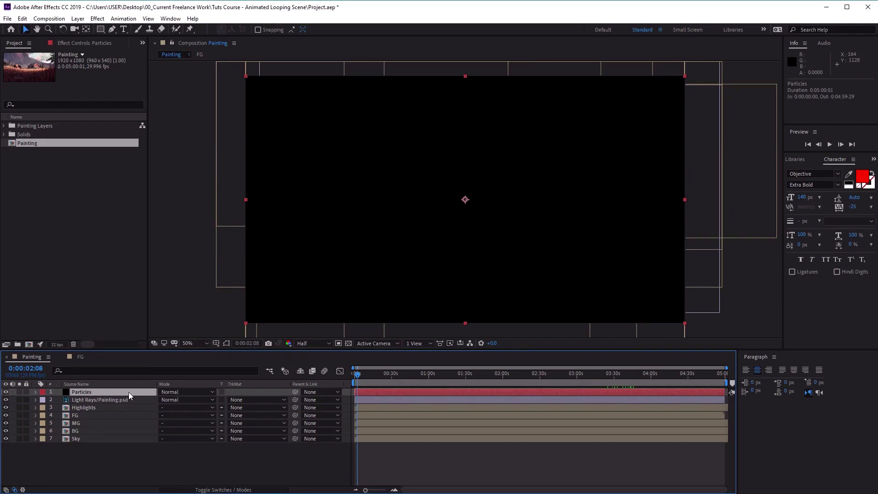
{"action": "left_click", "coordinate": [97, 20]}
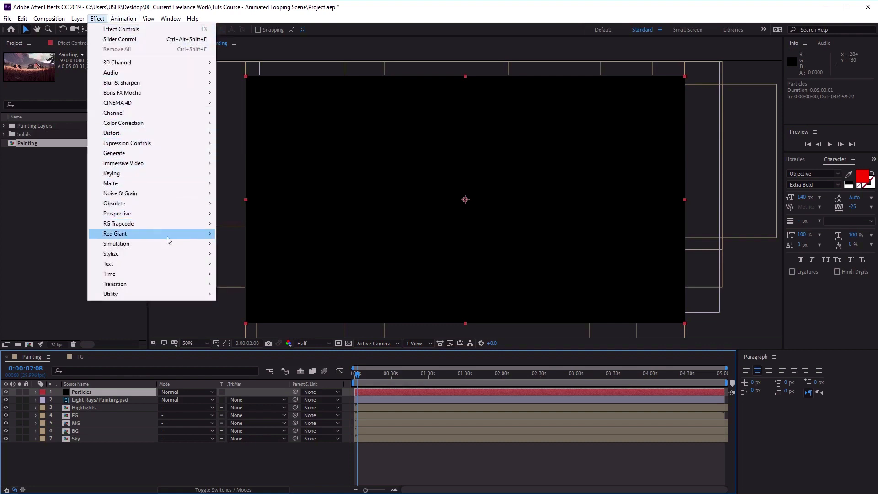
{"action": "mouse_move", "coordinate": [171, 242]}
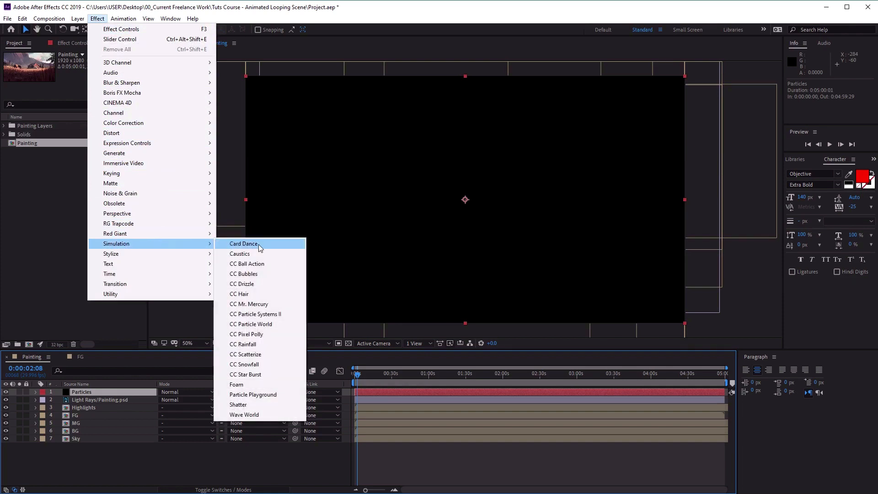
{"action": "left_click", "coordinate": [269, 328]}
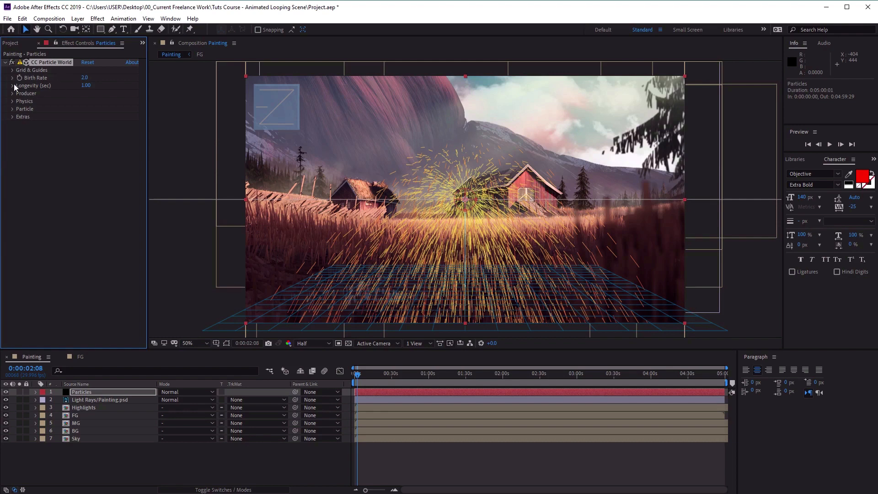
Step: Turn off the Grid and Horizon guides of the CC Particle World effect
{"action": "left_click", "coordinate": [12, 71]}
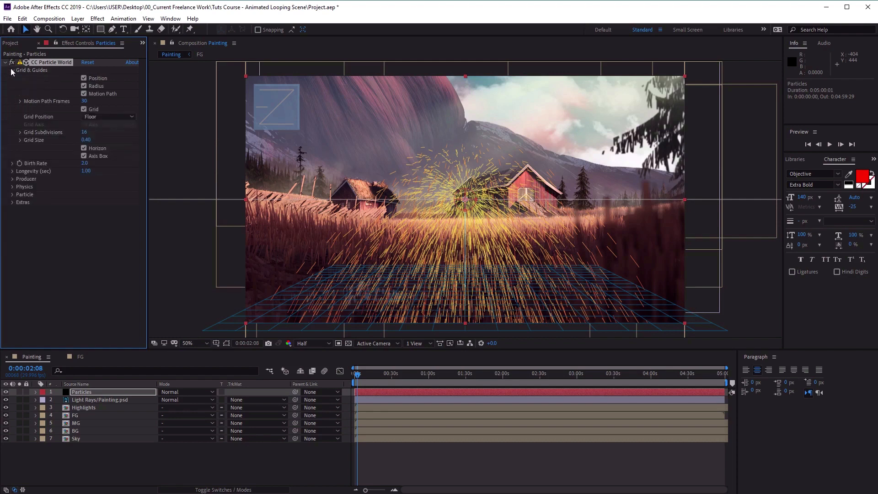
{"action": "left_click", "coordinate": [83, 109]}
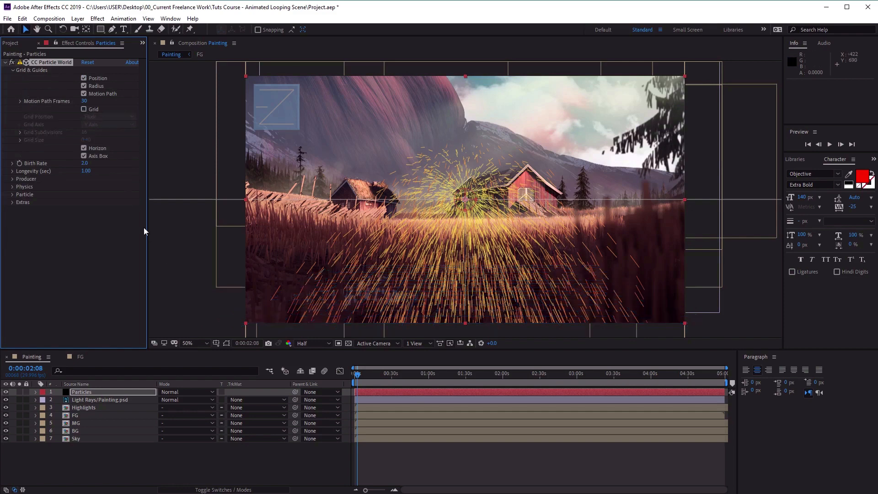
{"action": "left_click", "coordinate": [84, 149]}
{"action": "left_click", "coordinate": [84, 158]}
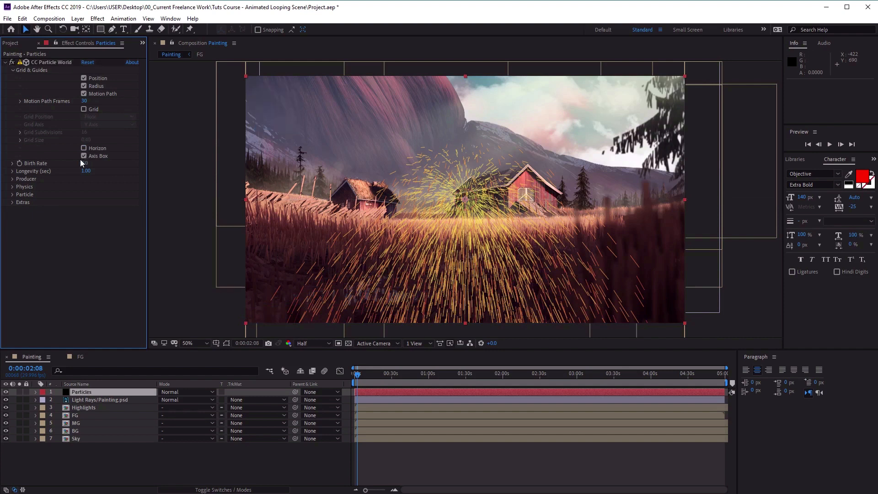
Step: Set the CC Particle World particle type to Shaded Sphere
{"action": "left_click", "coordinate": [13, 194]}
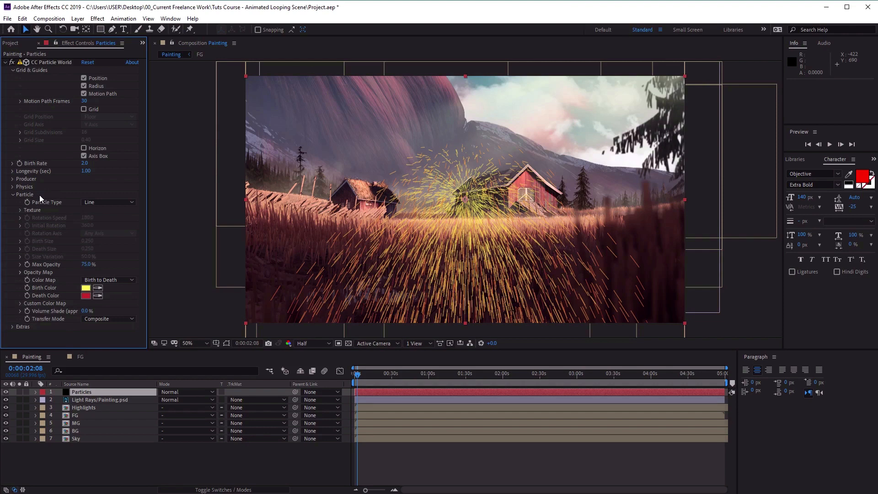
{"action": "left_click", "coordinate": [107, 202]}
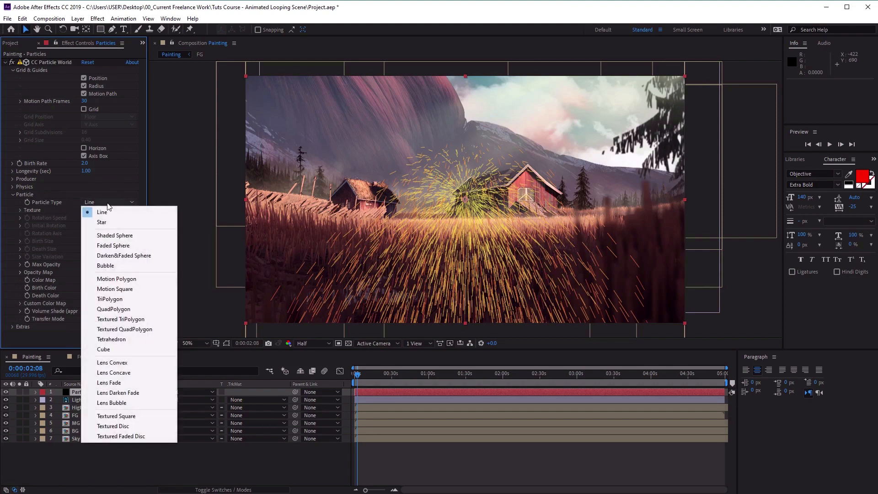
{"action": "left_click", "coordinate": [141, 241]}
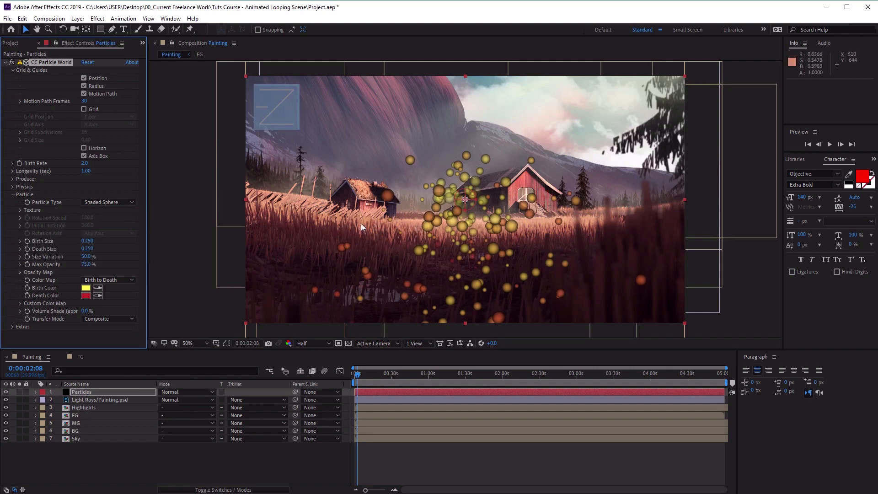
Step: Set the particles' Birth Color to FFD5C7
{"action": "left_click", "coordinate": [86, 288]}
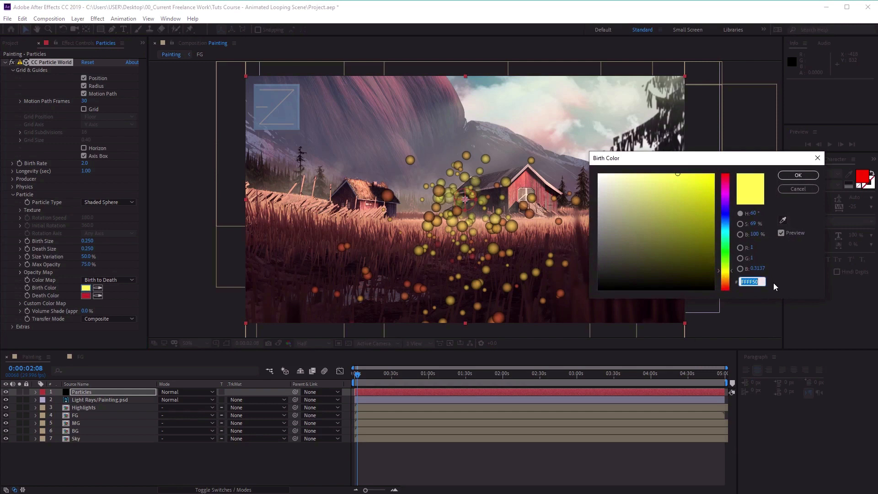
{"action": "type", "text": "FFD"}
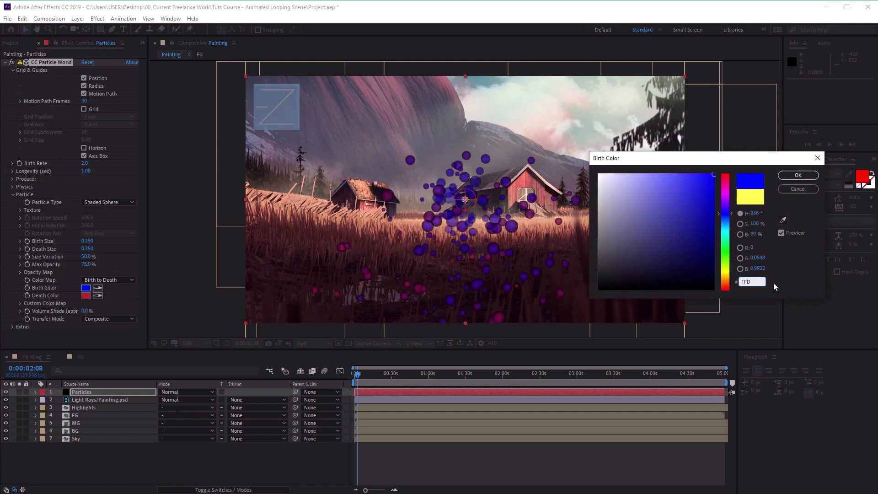
{"action": "type", "text": "5C7"}
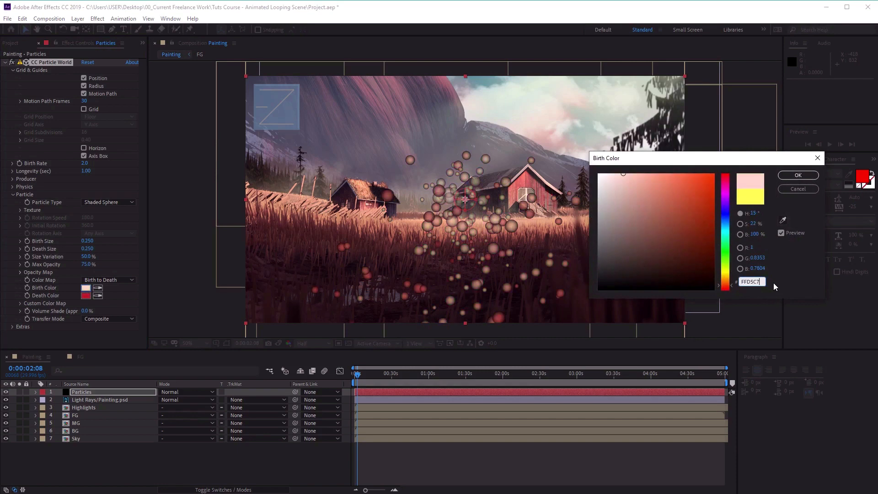
{"action": "key", "text": "Return"}
Step: Sample the Birth Color for the particles' Death Color and shift it to a slightly darker, more saturated pink
{"action": "left_click", "coordinate": [83, 295]}
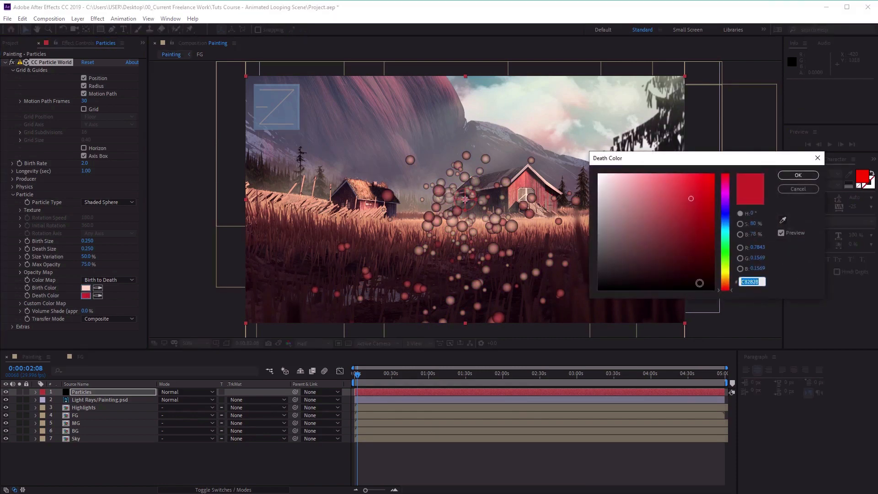
{"action": "left_click", "coordinate": [783, 220]}
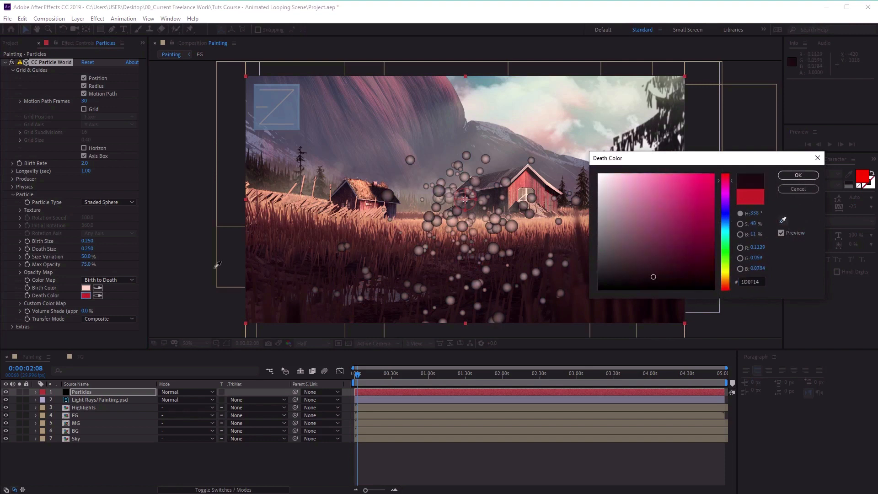
{"action": "left_click", "coordinate": [88, 288]}
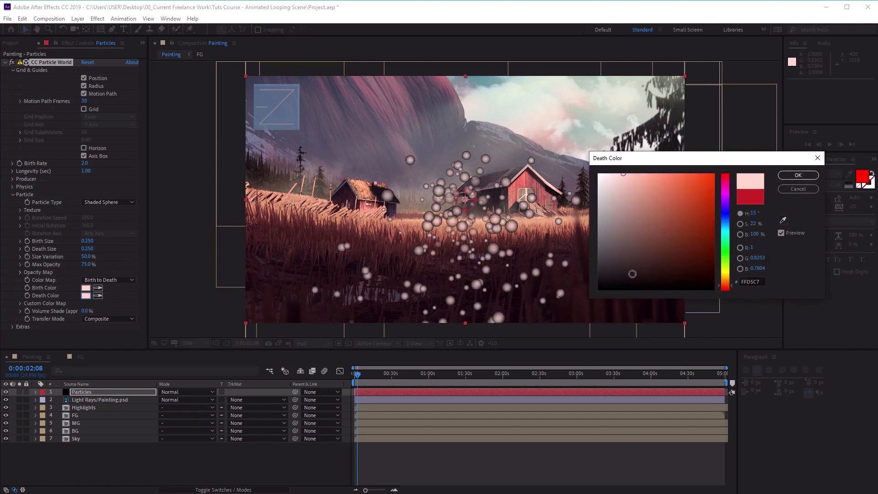
{"action": "left_click_drag", "start_coordinate": [634, 181], "coordinate": [649, 189]}
{"action": "left_click", "coordinate": [799, 176]}
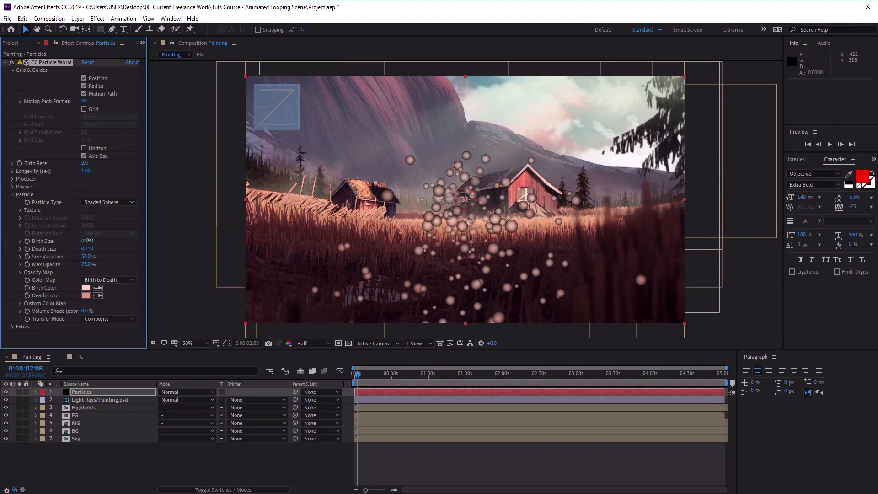
Step: Set the particles' Birth Size to 0.1 and Death Size to 0.01
{"action": "left_click", "coordinate": [88, 241]}
{"action": "type", "text": "0.1"}
{"action": "left_click", "coordinate": [89, 249]}
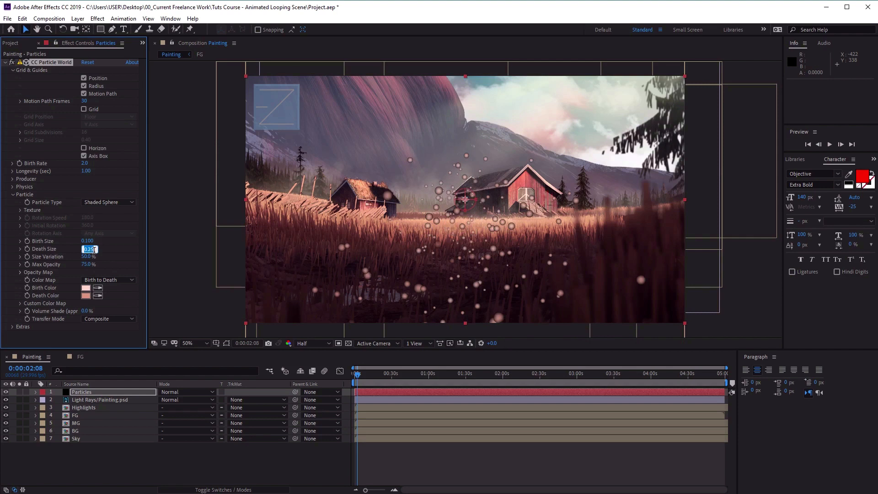
{"action": "type", "text": "0.01"}
{"action": "key", "text": "Tab"}
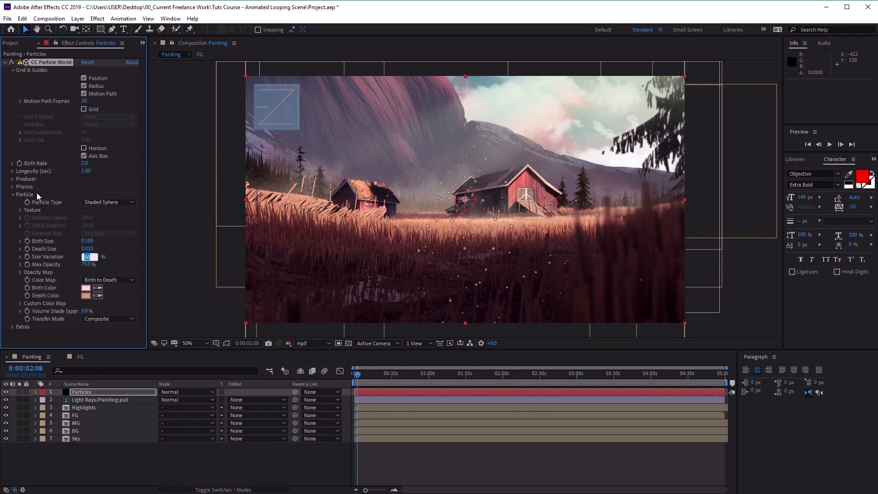
{"action": "key", "text": "Return"}
{"action": "left_click", "coordinate": [13, 194]}
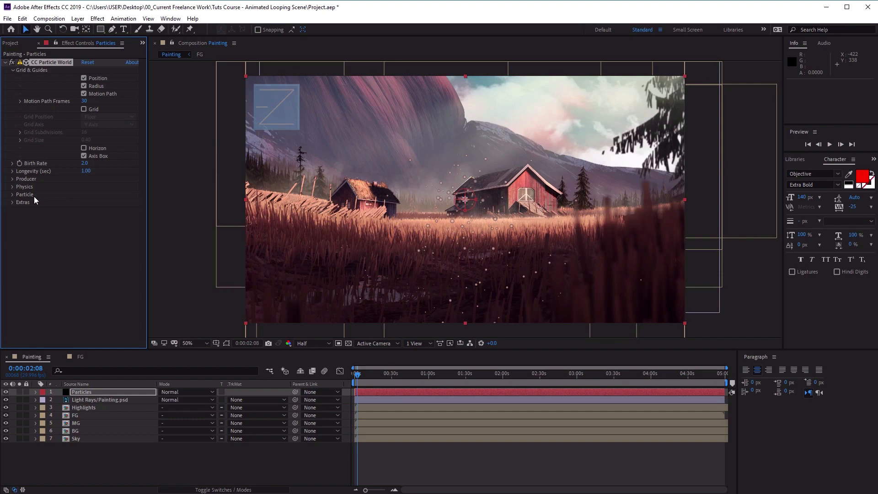
Step: Set the particle producer's Radius X to 0.825, Radius Y to 0.225, Radius Z to 1.035 and Position Y to 0.37
{"action": "left_click", "coordinate": [13, 180]}
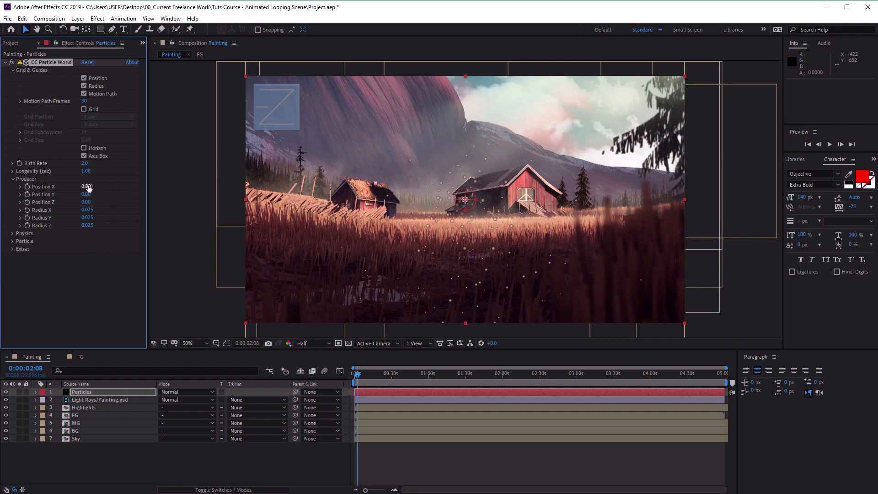
{"action": "key", "text": "ctrl+z"}
{"action": "left_click_drag", "start_coordinate": [87, 209], "coordinate": [122, 208]}
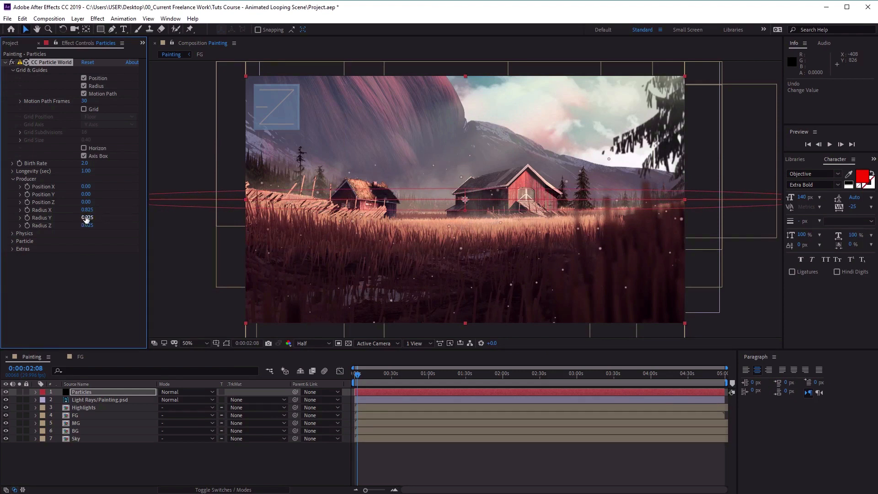
{"action": "left_click_drag", "start_coordinate": [87, 219], "coordinate": [91, 219]}
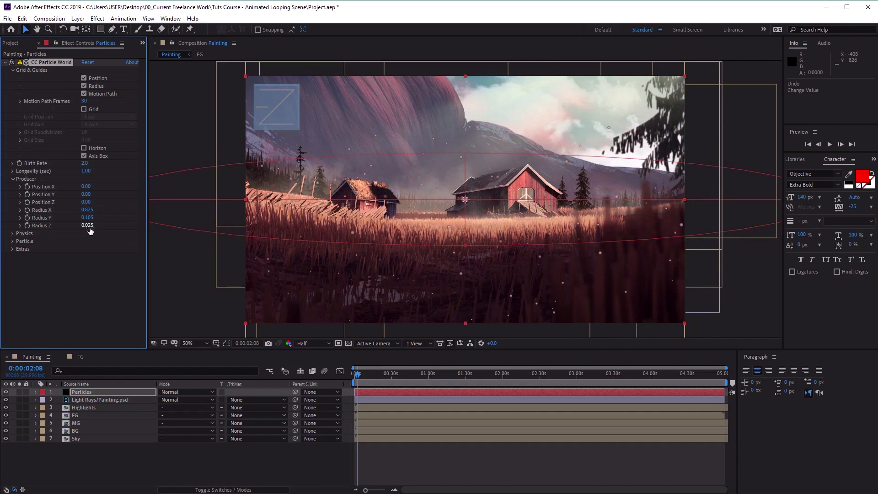
{"action": "left_click_drag", "start_coordinate": [96, 226], "coordinate": [140, 227]}
{"action": "left_click_drag", "start_coordinate": [87, 218], "coordinate": [101, 221]}
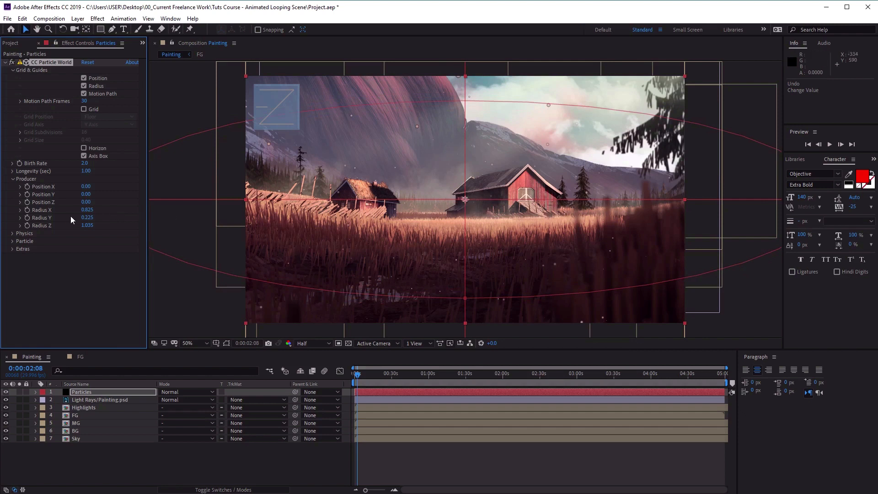
{"action": "left_click_drag", "start_coordinate": [85, 194], "coordinate": [106, 197]}
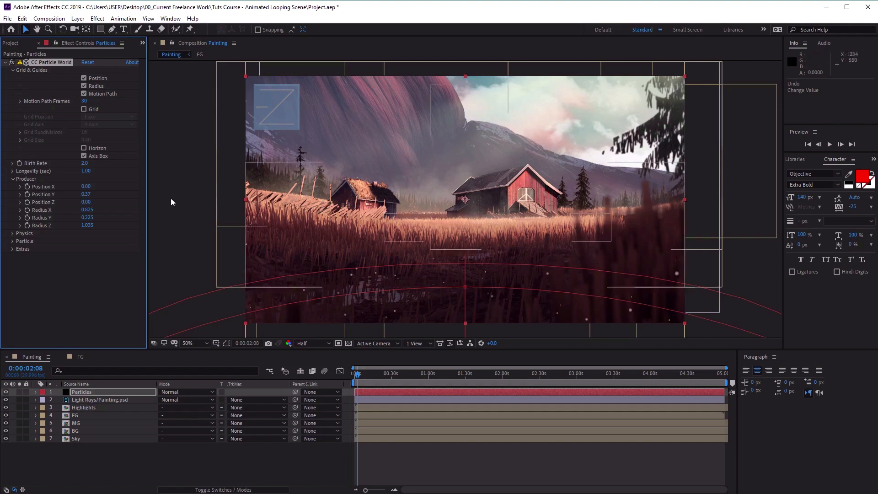
{"action": "left_click", "coordinate": [12, 179]}
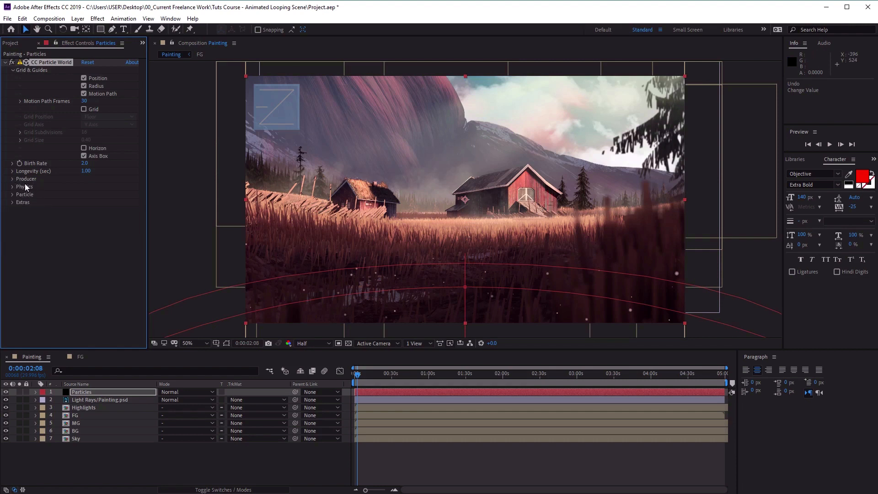
Step: Check the particle motion up to 0:00:40:00 and set the physics Animation to Twirly
{"action": "left_click", "coordinate": [15, 188]}
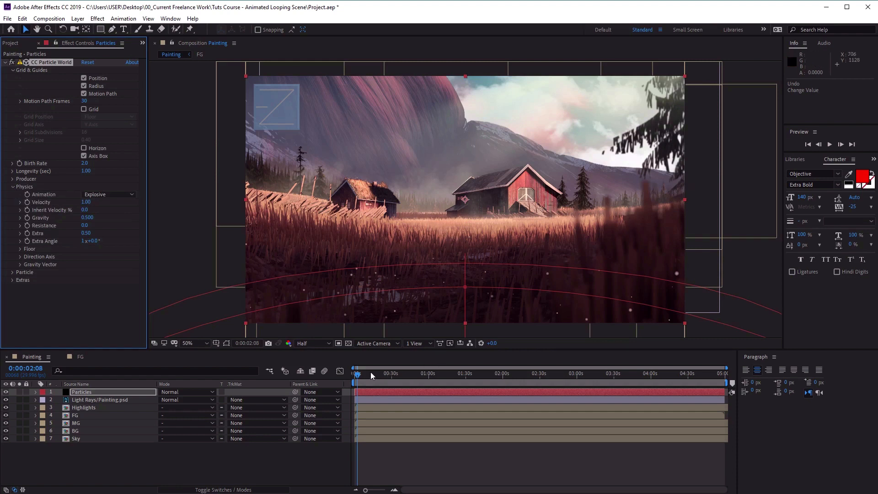
{"action": "left_click_drag", "start_coordinate": [371, 373], "coordinate": [404, 384]}
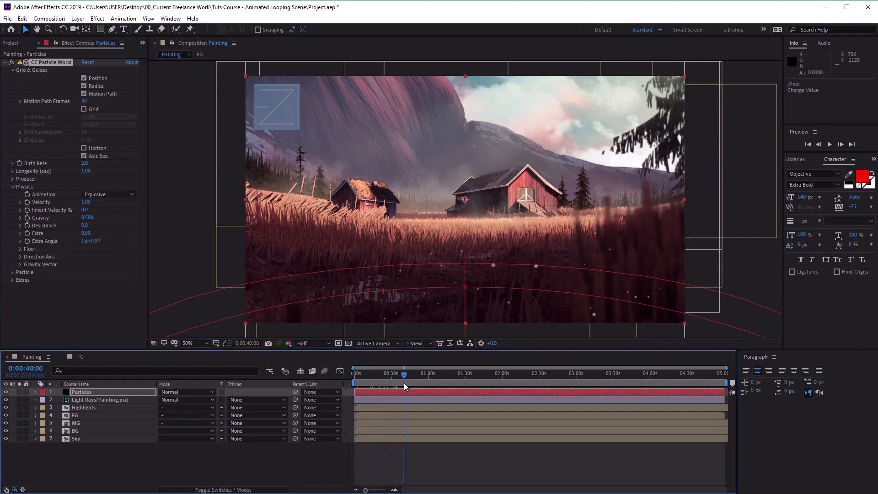
{"action": "left_click", "coordinate": [102, 196]}
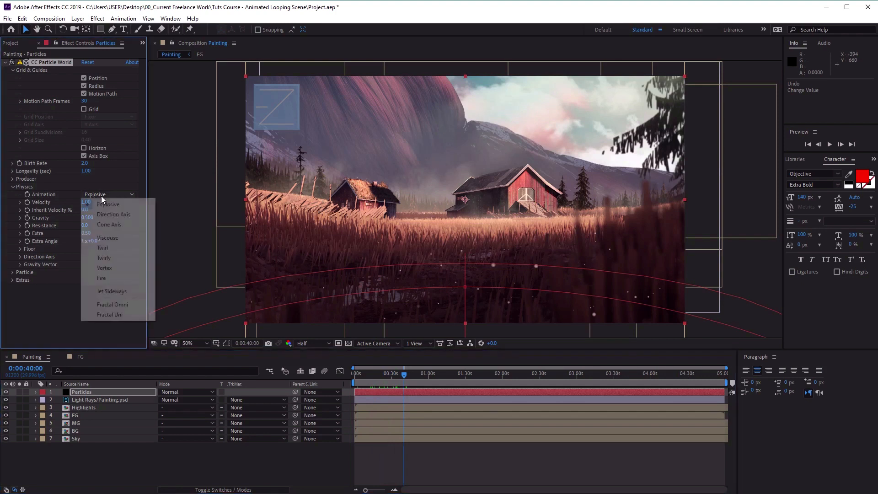
{"action": "left_click", "coordinate": [128, 258]}
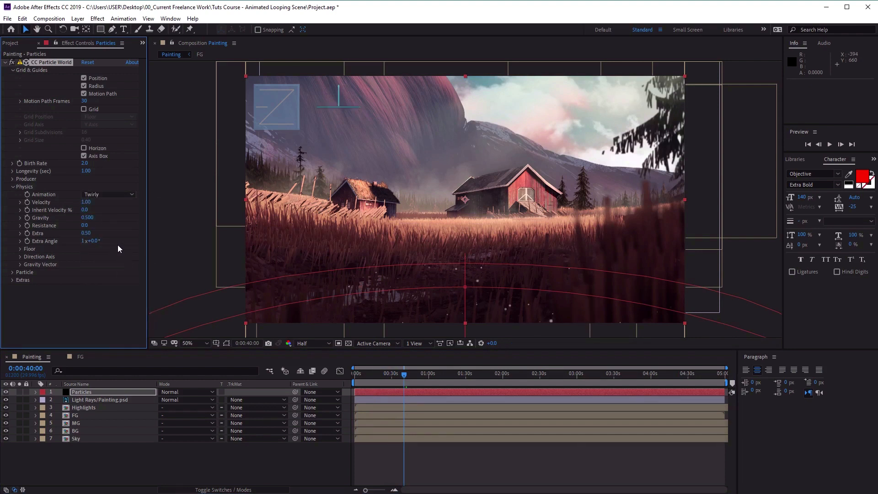
Step: Set the particle physics to Gravity -0.01, Velocity 0.3 and Resistance 0.5, and check the motion around 0:00:47:12
{"action": "left_click", "coordinate": [85, 219]}
{"action": "type", "text": "-0.01"}
{"action": "key", "text": "Return"}
{"action": "left_click", "coordinate": [89, 205]}
{"action": "left_click", "coordinate": [89, 203]}
{"action": "type", "text": "0.3"}
{"action": "left_click", "coordinate": [87, 225]}
{"action": "type", "text": "0.5"}
{"action": "key", "text": "Return"}
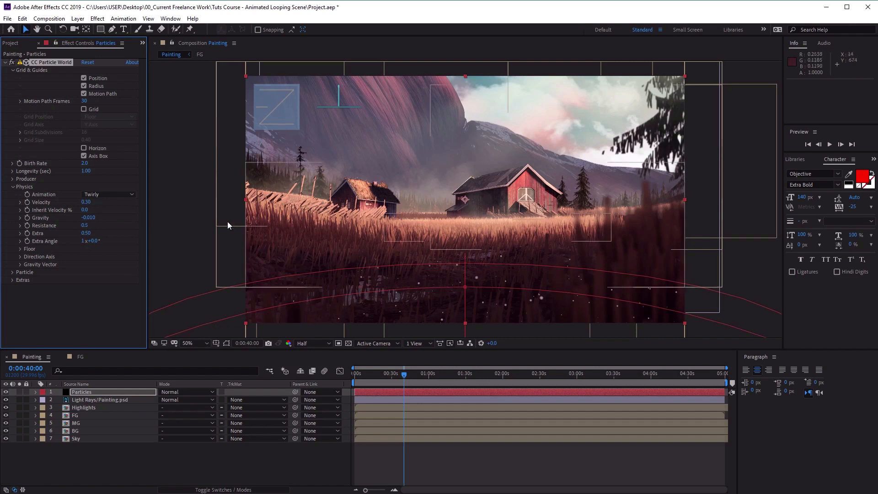
{"action": "mouse_move", "coordinate": [413, 375]}
{"action": "left_mouse_down"}
{"action": "mouse_move", "coordinate": [422, 376]}
{"action": "mouse_move", "coordinate": [414, 376]}
{"action": "left_mouse_up"}
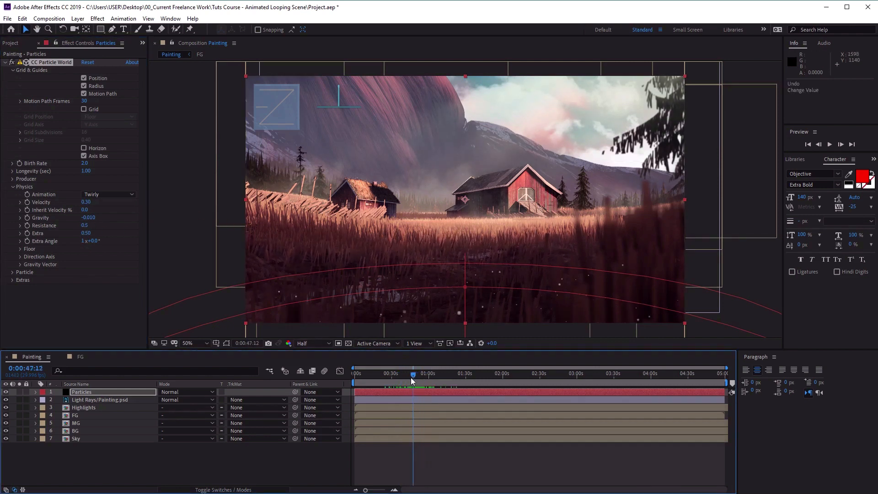
{"action": "left_click", "coordinate": [13, 186]}
Step: Set the particle producer's Position Y to 0.3, Radius X to 0.8, Radius Y to 0.4 and Radius Z to 1
{"action": "left_click", "coordinate": [12, 179]}
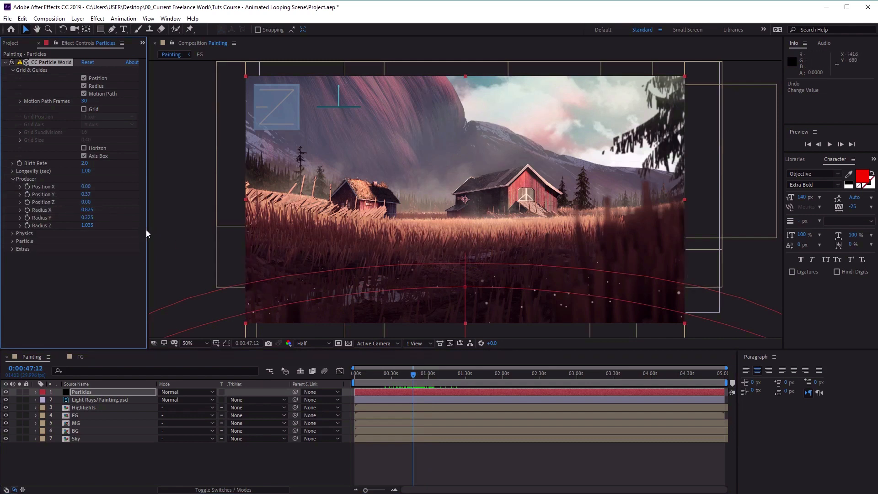
{"action": "left_click", "coordinate": [87, 194]}
{"action": "type", "text": "0.3"}
{"action": "left_click", "coordinate": [88, 211]}
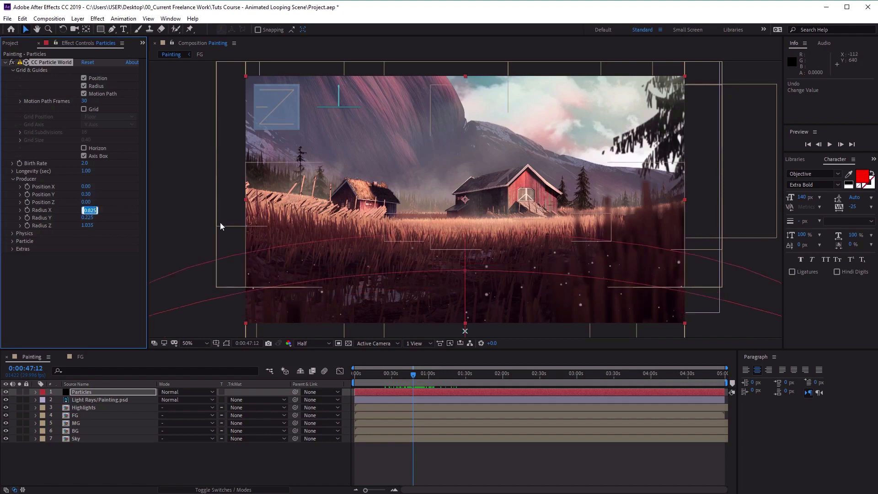
{"action": "type", "text": "0.8"}
{"action": "left_click", "coordinate": [90, 218]}
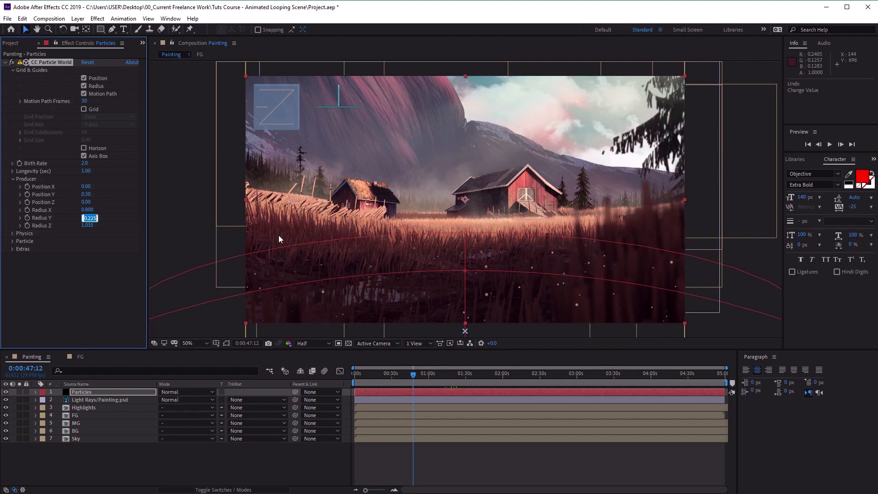
{"action": "type", "text": "0.4"}
{"action": "left_click", "coordinate": [93, 228]}
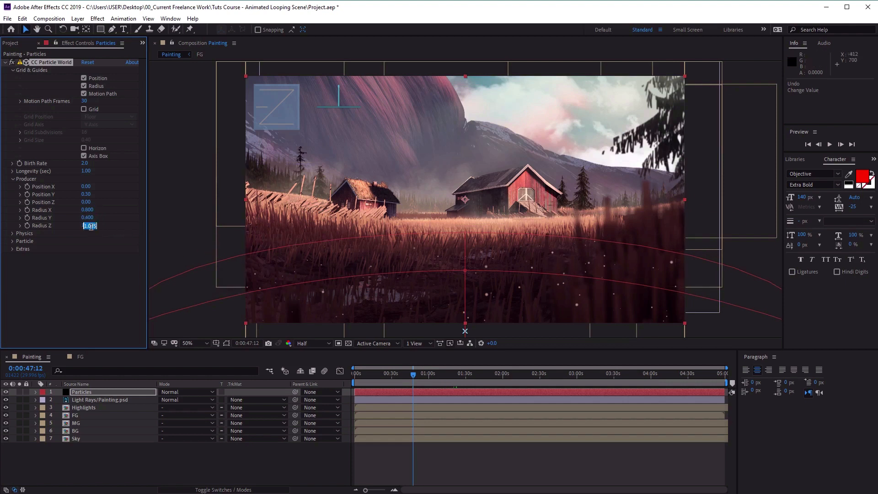
{"action": "type", "text": "1"}
{"action": "key", "text": "Return"}
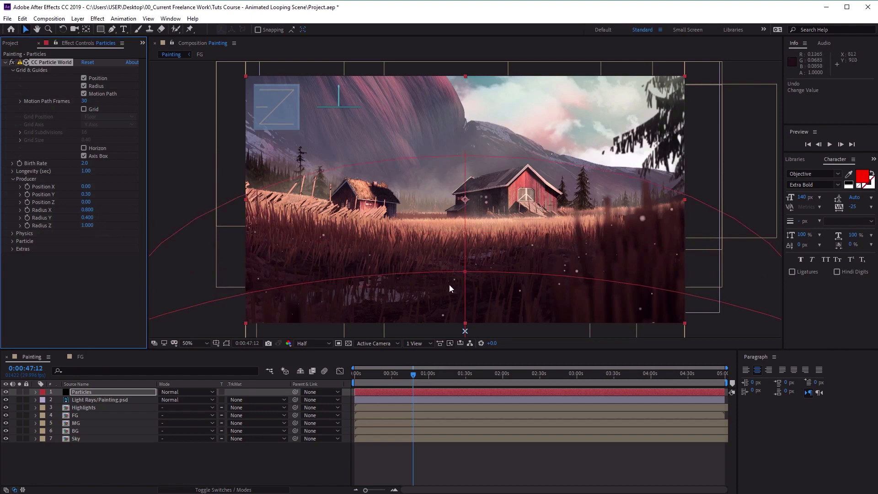
{"action": "left_click_drag", "start_coordinate": [413, 374], "coordinate": [433, 377]}
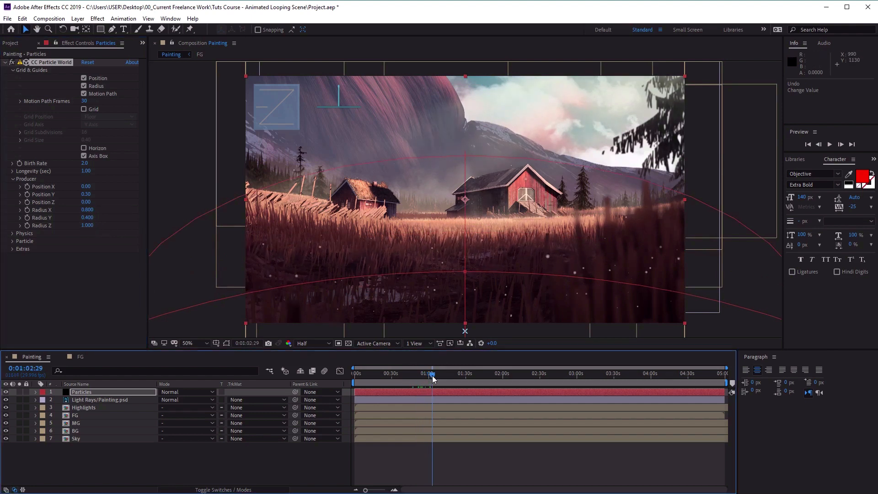
{"action": "left_click", "coordinate": [13, 180]}
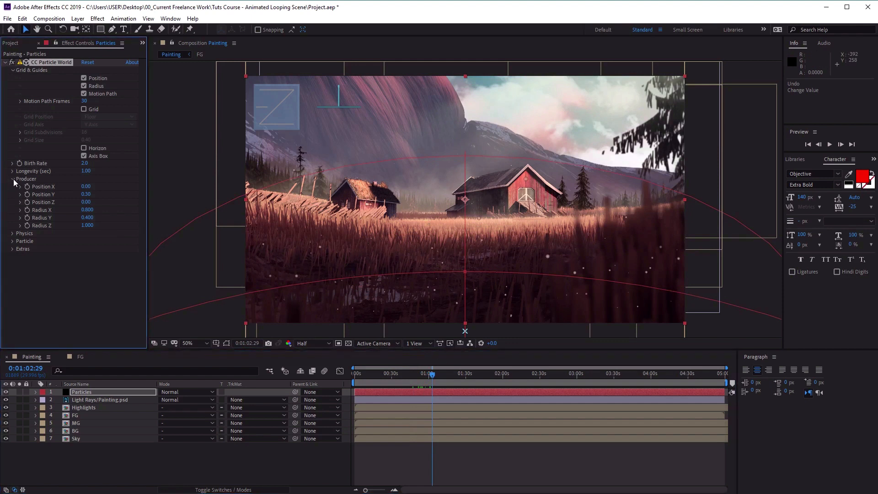
Step: Set the particles' Longevity to 5 seconds and Birth Rate to 0.2, and check the motion up to 0:01:20:11
{"action": "left_click", "coordinate": [86, 171]}
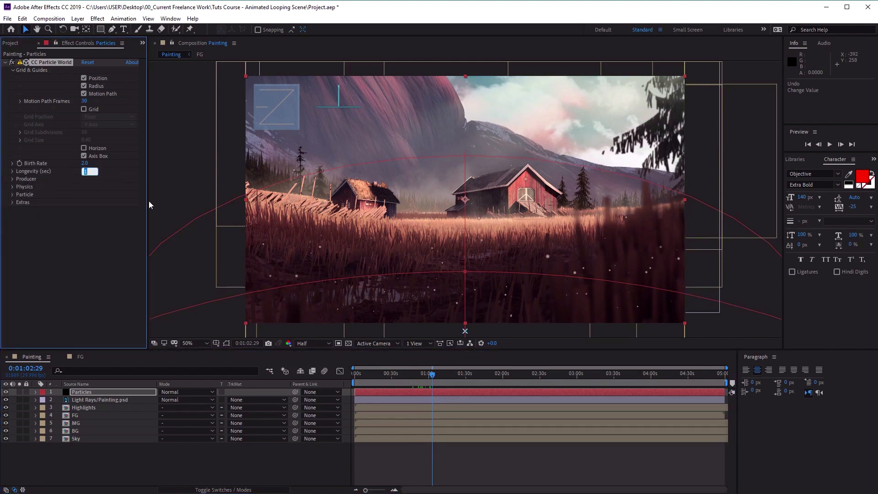
{"action": "type", "text": "5"}
{"action": "key", "text": "Return"}
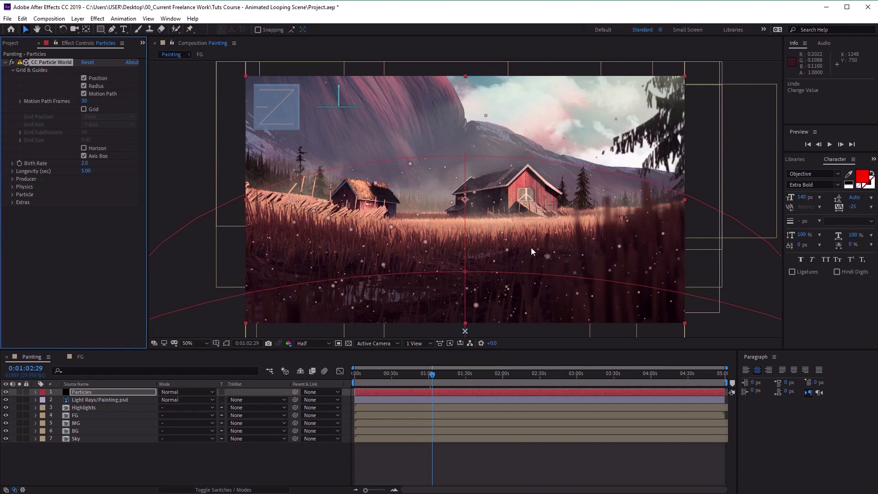
{"action": "left_click", "coordinate": [84, 163]}
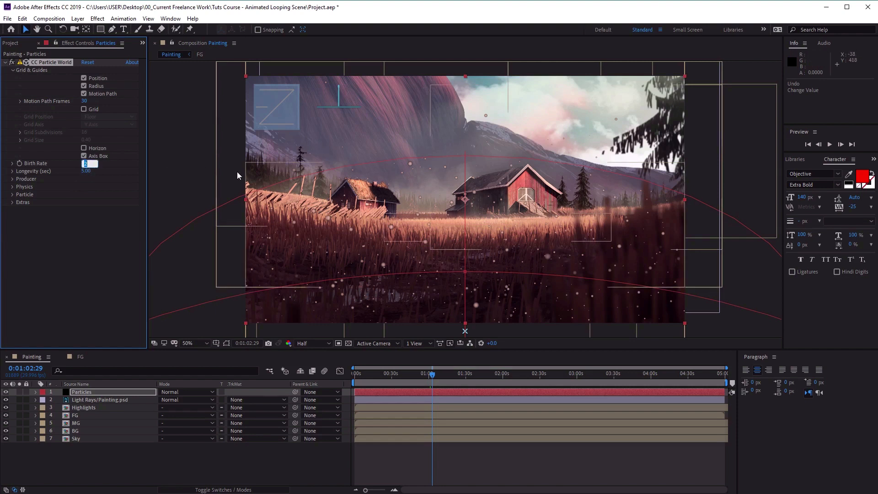
{"action": "type", "text": "0.2"}
{"action": "key", "text": "Return"}
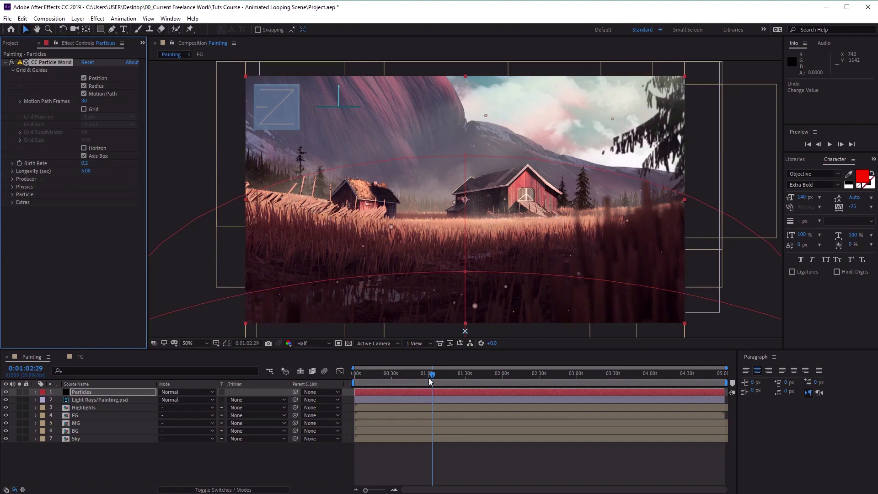
{"action": "left_click_drag", "start_coordinate": [431, 378], "coordinate": [452, 392]}
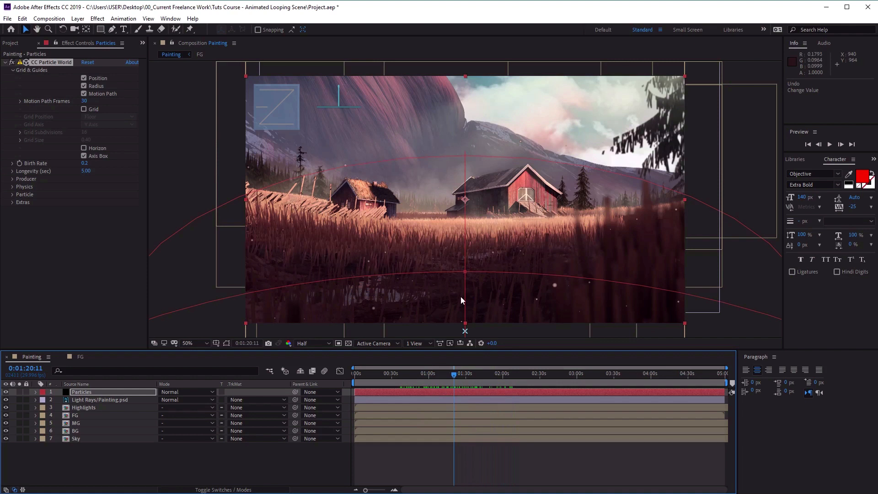
Step: Apply the Stylize Glow effect to the Particles layer and set its Glow Radius to 15
{"action": "left_click", "coordinate": [89, 393]}
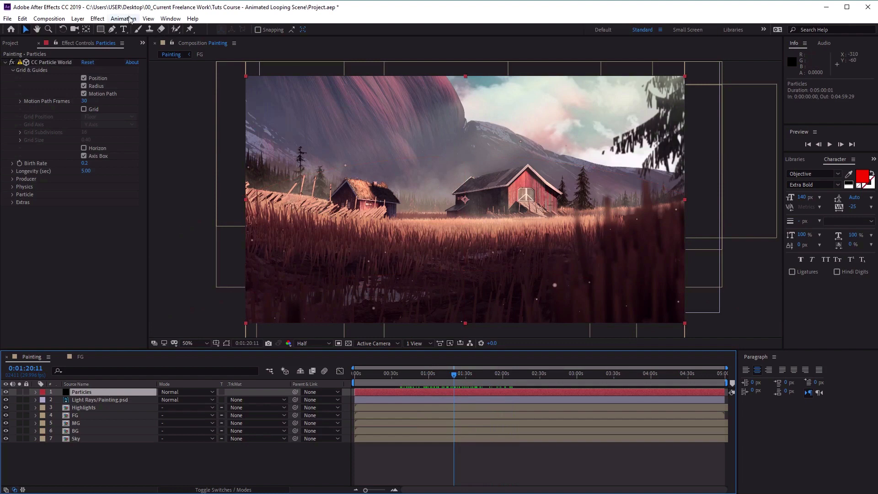
{"action": "left_click", "coordinate": [97, 19]}
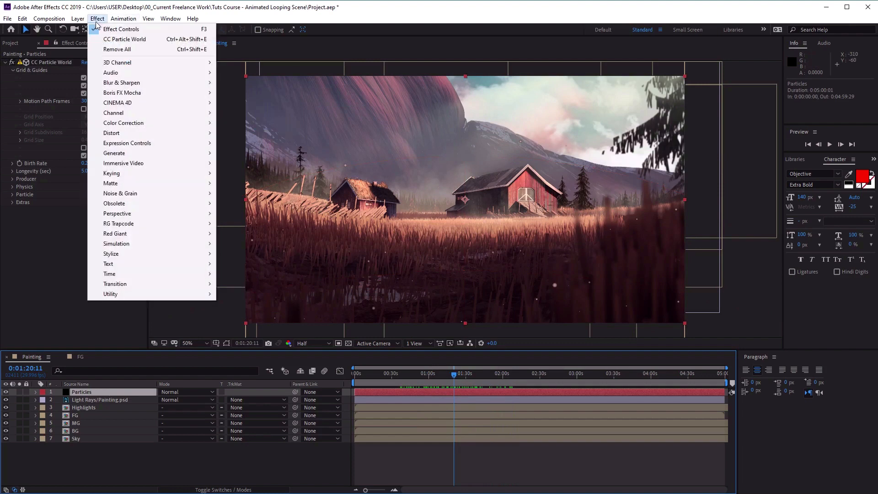
{"action": "mouse_move", "coordinate": [148, 251]}
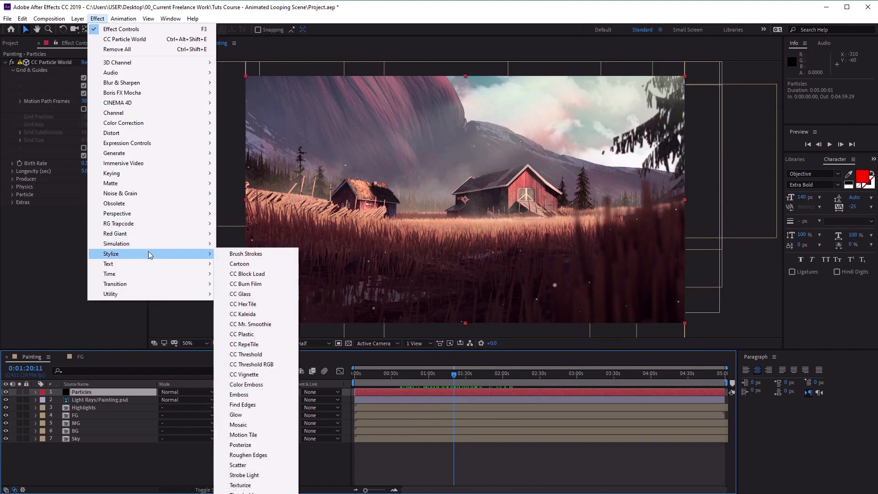
{"action": "left_click", "coordinate": [263, 416]}
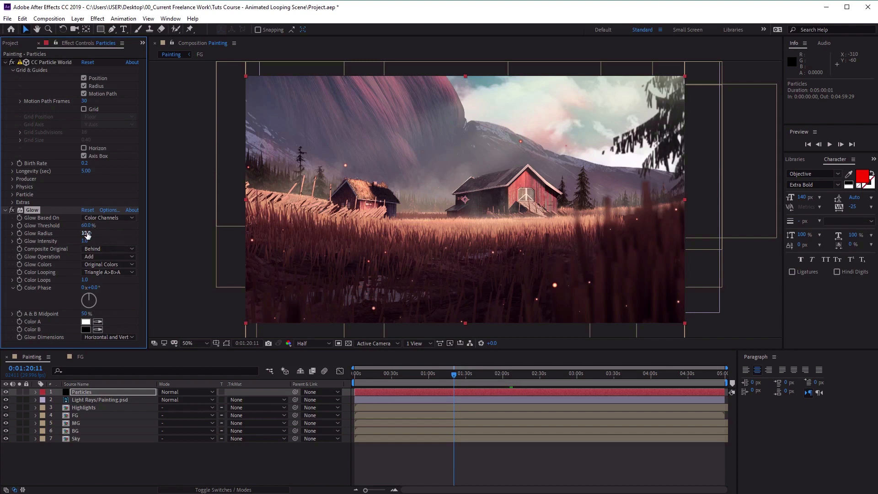
{"action": "left_click", "coordinate": [87, 234]}
{"action": "type", "text": "15"}
{"action": "key", "text": "Return"}
Step: Set the Glow effect's Color A to pale yellow (F5FF9C) and Color B to white (FFFFFF)
{"action": "left_click", "coordinate": [89, 322]}
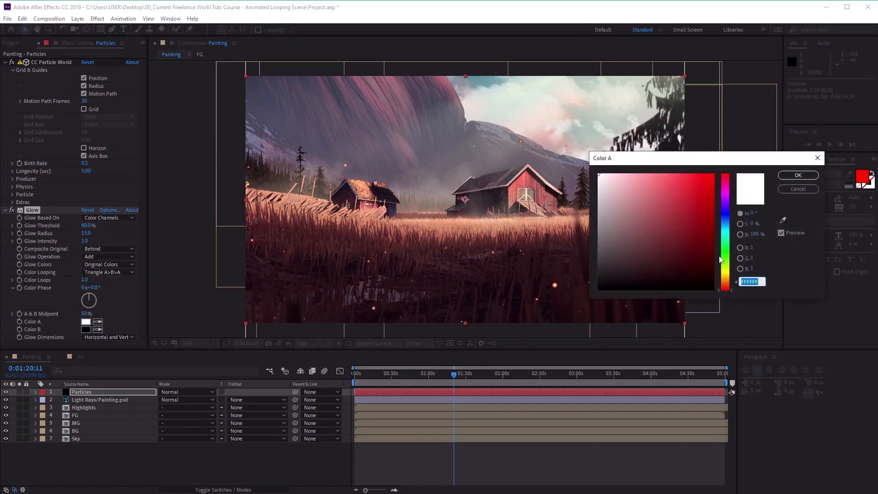
{"action": "left_click_drag", "start_coordinate": [727, 288], "coordinate": [727, 273]}
{"action": "left_click_drag", "start_coordinate": [671, 255], "coordinate": [643, 171]}
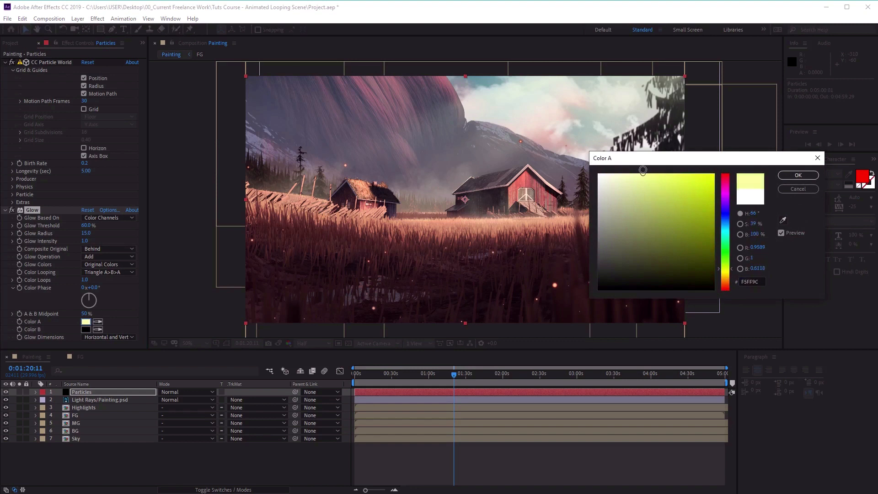
{"action": "left_click", "coordinate": [787, 174]}
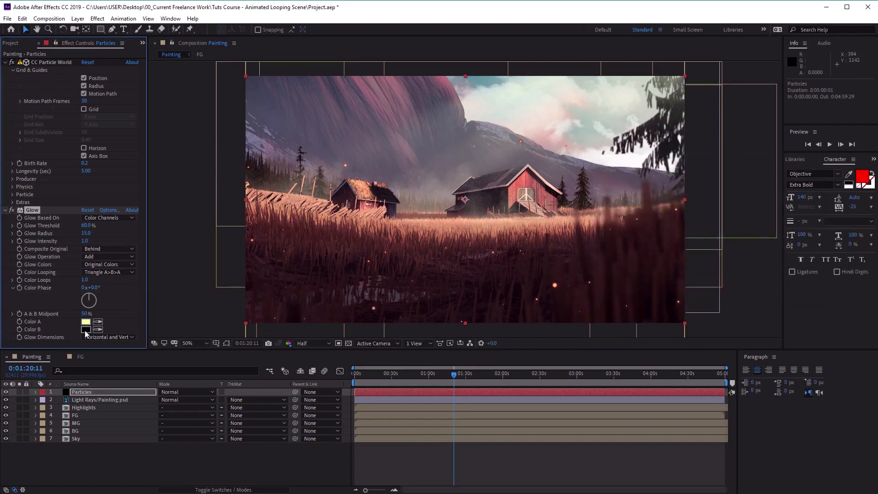
{"action": "left_click", "coordinate": [85, 330]}
{"action": "left_click_drag", "start_coordinate": [642, 206], "coordinate": [549, 142]}
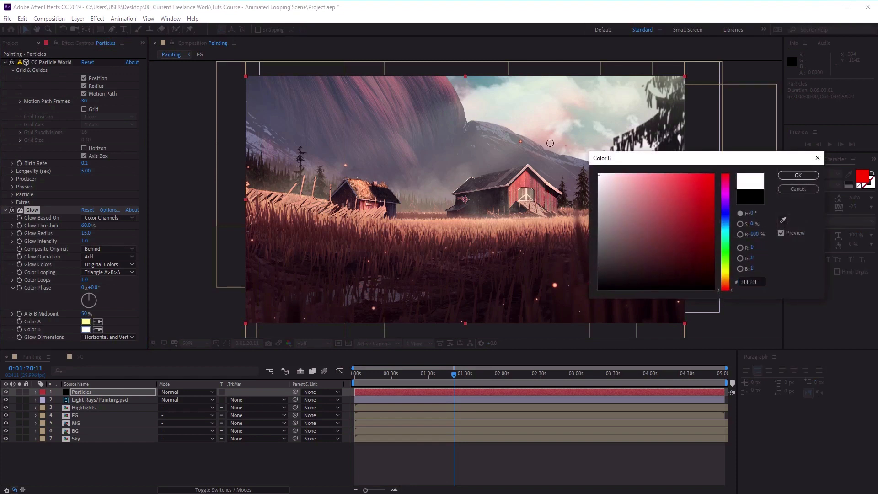
{"action": "left_click", "coordinate": [801, 176]}
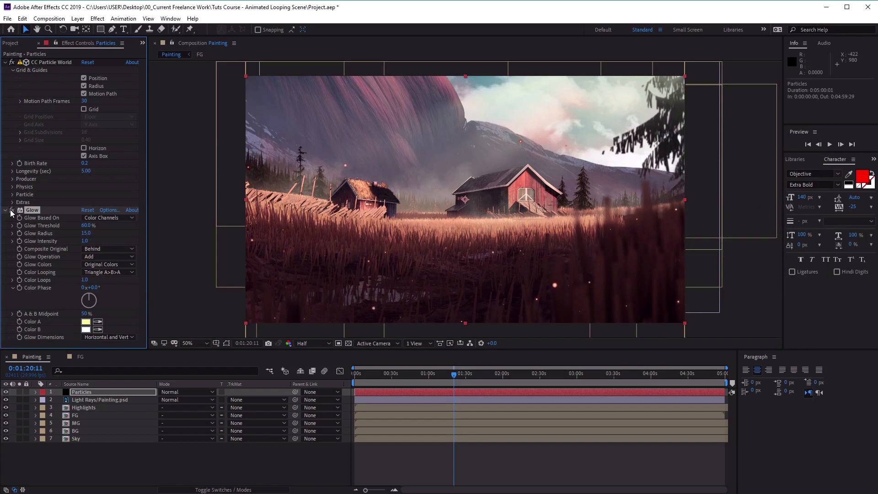
Step: Examine the particles at 400% magnification with the Glow effect off and on, and return to the fitted view
{"action": "left_click", "coordinate": [193, 343]}
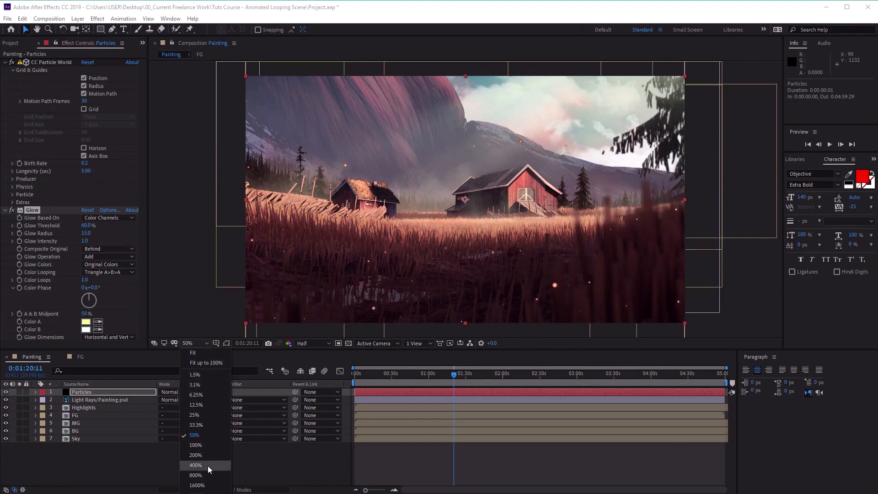
{"action": "left_click", "coordinate": [196, 465]}
{"action": "key", "text": "space"}
{"action": "left_click_drag", "start_coordinate": [599, 285], "coordinate": [441, 176]}
{"action": "left_click_drag", "start_coordinate": [600, 322], "coordinate": [383, 177]}
{"action": "left_click_drag", "start_coordinate": [661, 322], "coordinate": [443, 180]}
{"action": "left_click_drag", "start_coordinate": [316, 240], "coordinate": [519, 170]}
{"action": "left_click_drag", "start_coordinate": [288, 208], "coordinate": [372, 221]}
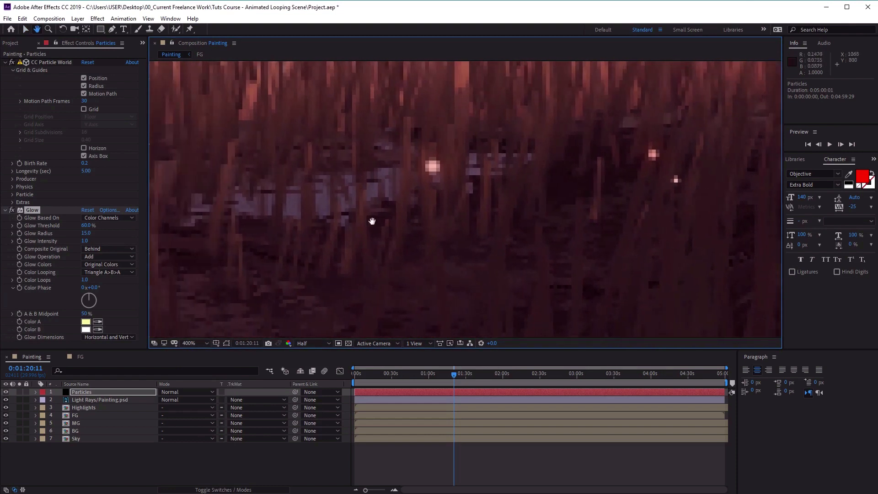
{"action": "left_click", "coordinate": [12, 210]}
{"action": "left_click", "coordinate": [13, 211]}
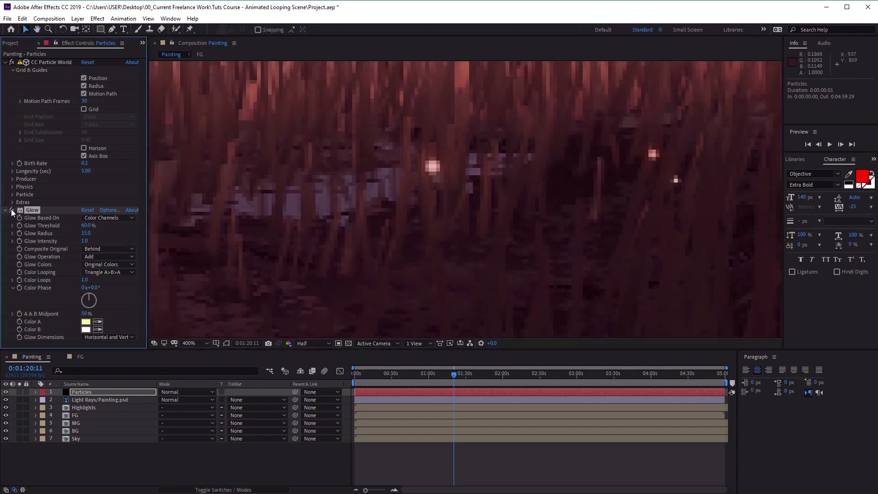
{"action": "left_click", "coordinate": [13, 211]}
{"action": "left_click", "coordinate": [12, 212]}
{"action": "left_click", "coordinate": [13, 211]}
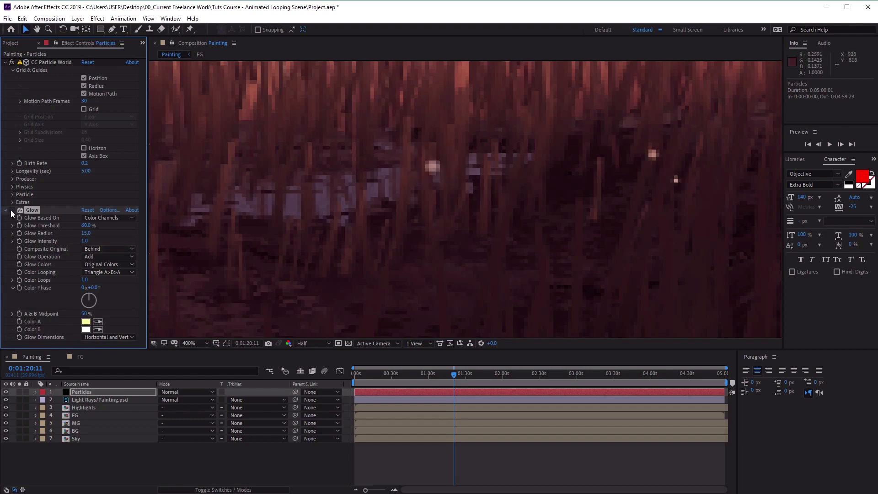
{"action": "left_click", "coordinate": [12, 212]}
{"action": "left_click", "coordinate": [13, 211]}
{"action": "left_click", "coordinate": [13, 211]}
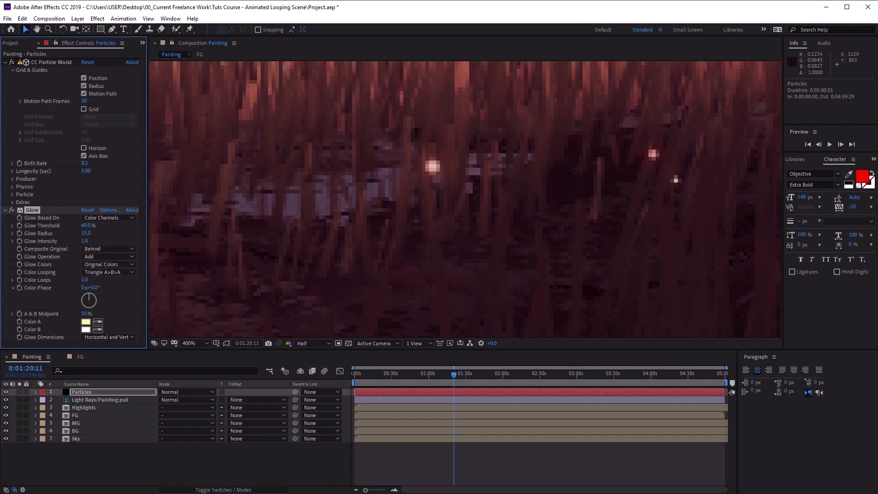
{"action": "left_click", "coordinate": [193, 343]}
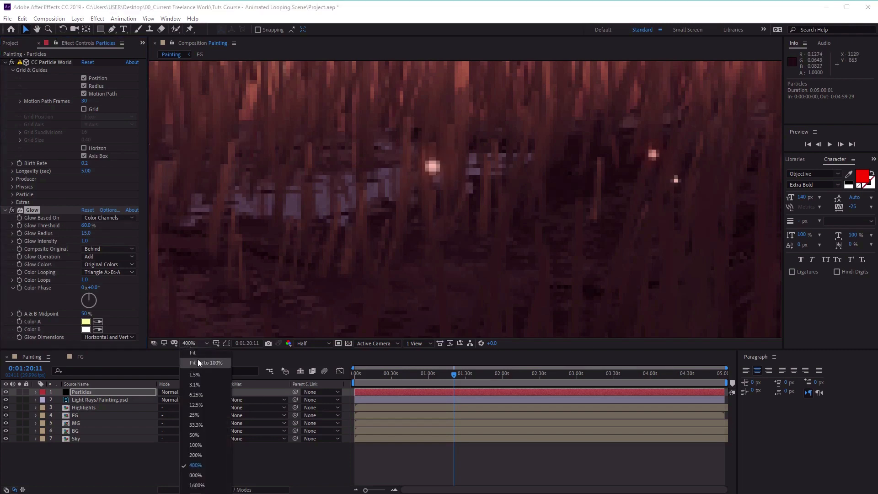
{"action": "left_click", "coordinate": [202, 353]}
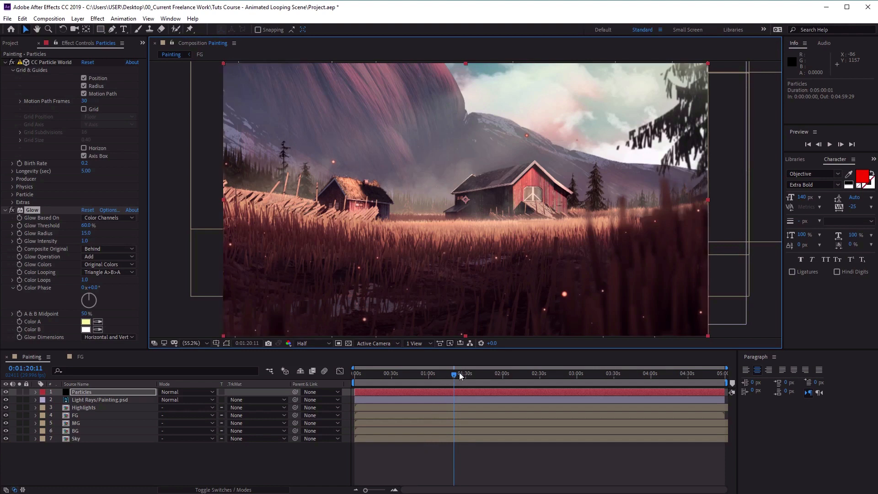
Step: Keyframe the Particles layer's Opacity from 0% at 0:00:00:00 to 100% at 0:00:00:22, and check the fade-in
{"action": "left_click_drag", "start_coordinate": [454, 374], "coordinate": [291, 383]}
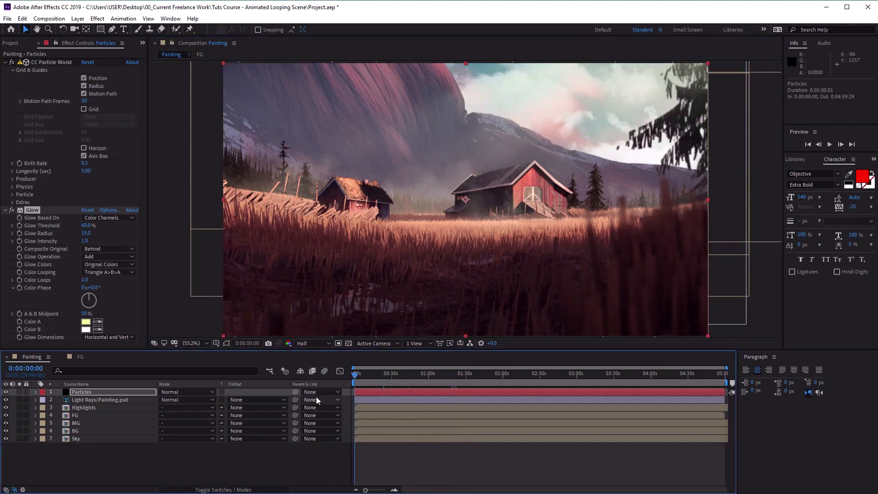
{"action": "left_click", "coordinate": [36, 392]}
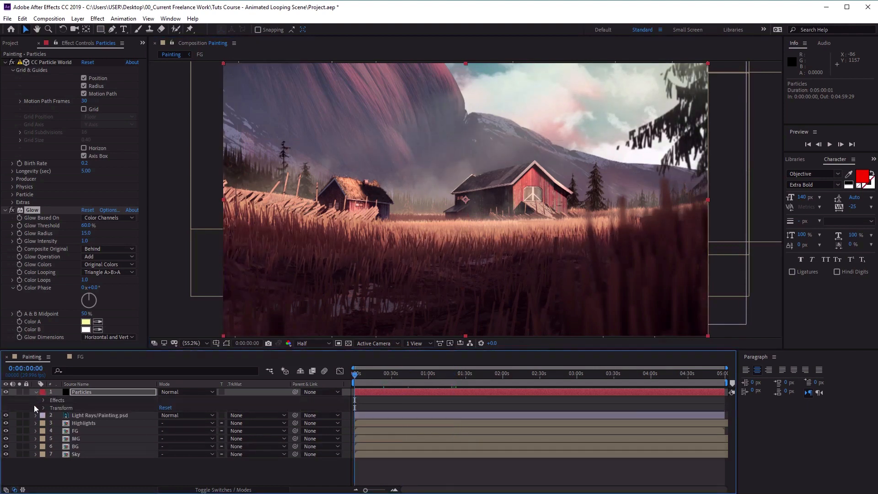
{"action": "left_click", "coordinate": [42, 407]}
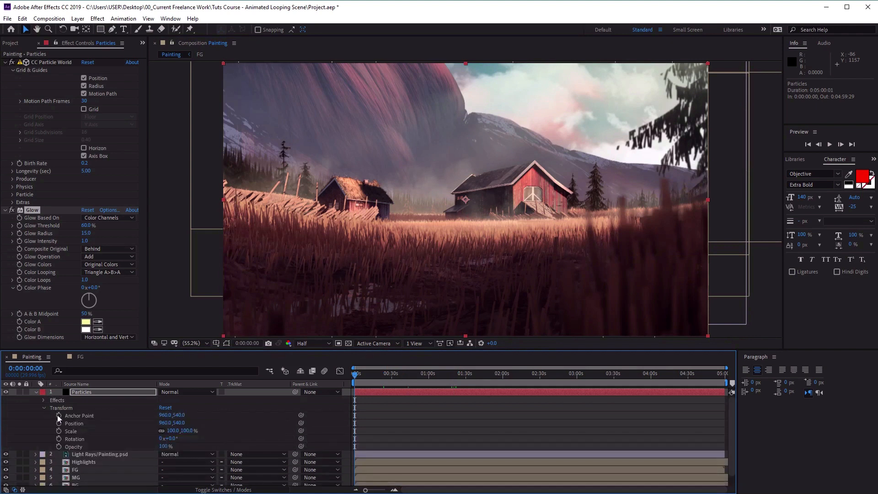
{"action": "left_click", "coordinate": [59, 446]}
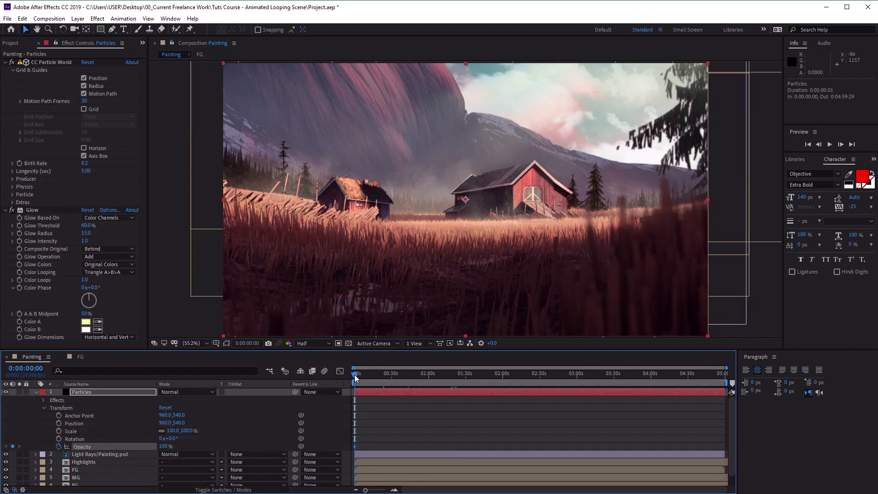
{"action": "left_click_drag", "start_coordinate": [356, 378], "coordinate": [350, 381]}
{"action": "left_click_drag", "start_coordinate": [166, 449], "coordinate": [85, 447]}
{"action": "left_click_drag", "start_coordinate": [355, 375], "coordinate": [356, 378]}
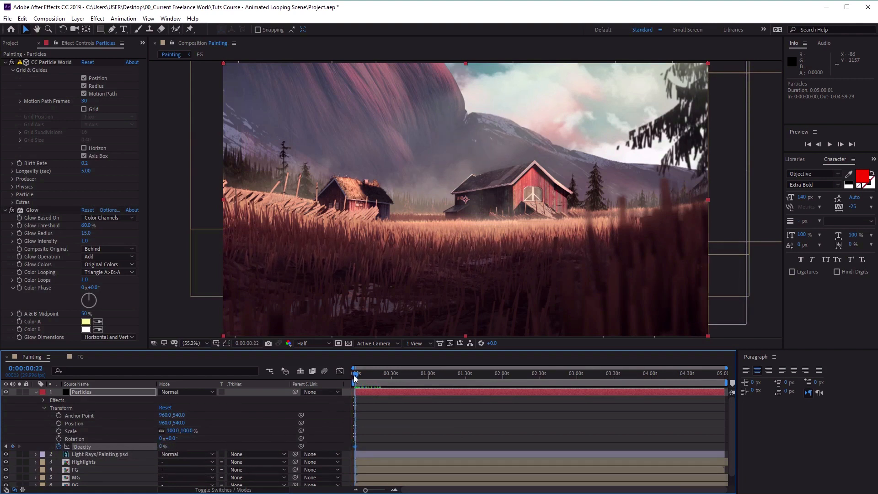
{"action": "left_click_drag", "start_coordinate": [163, 447], "coordinate": [206, 446]}
{"action": "left_click_drag", "start_coordinate": [356, 376], "coordinate": [751, 389]}
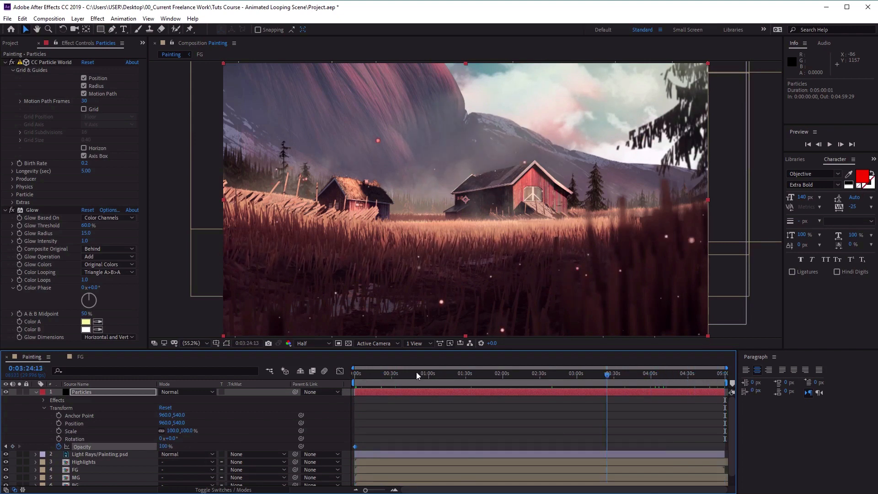
{"action": "key", "text": "Home"}
{"action": "left_click_drag", "start_coordinate": [365, 490], "coordinate": [382, 490]}
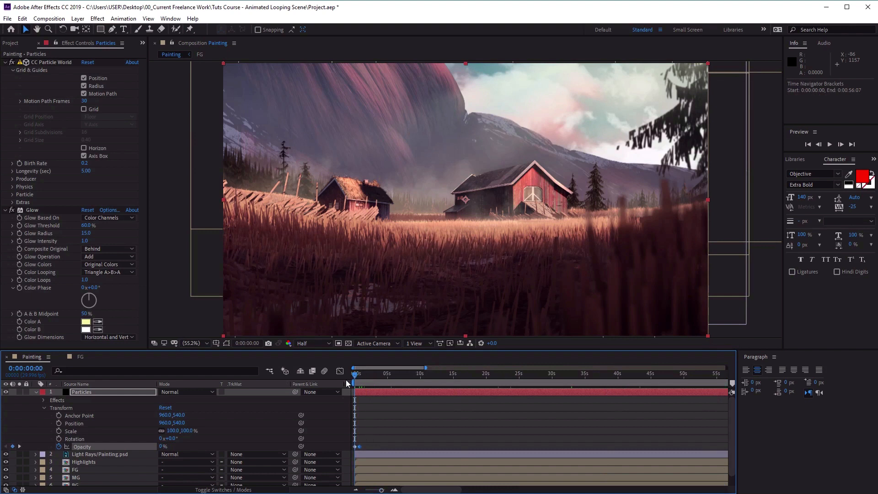
{"action": "left_click_drag", "start_coordinate": [358, 379], "coordinate": [359, 381]}
Step: Keyframe the Particles layer's Opacity from 100% at 0:04:57:02 to 0% at 0:04:59:29, and check the opening seconds
{"action": "left_click_drag", "start_coordinate": [433, 491], "coordinate": [736, 492]}
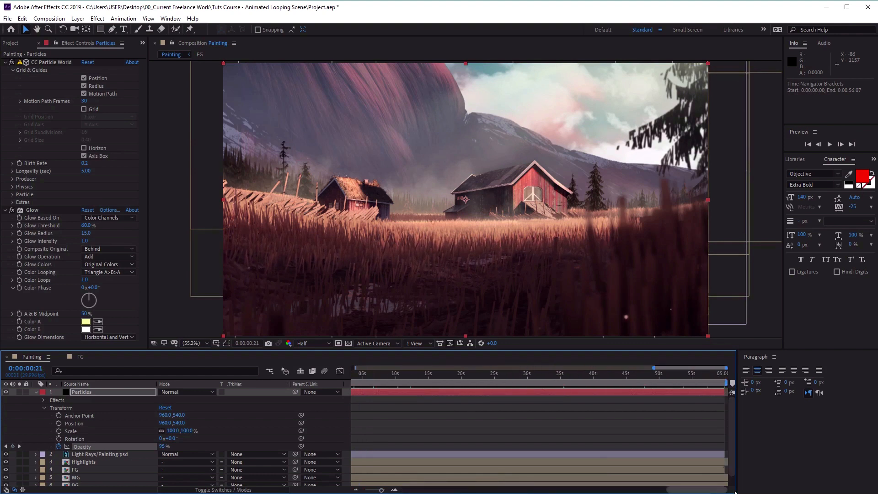
{"action": "left_click", "coordinate": [711, 381]}
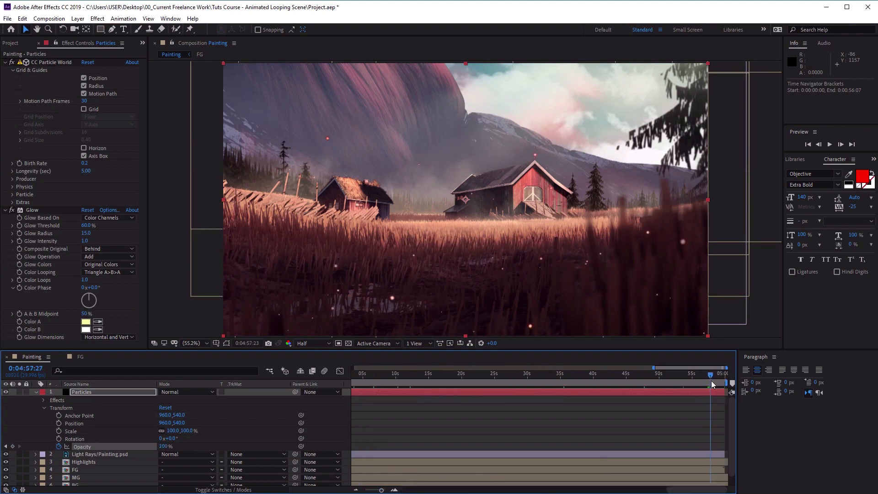
{"action": "left_click_drag", "start_coordinate": [712, 380], "coordinate": [705, 383]}
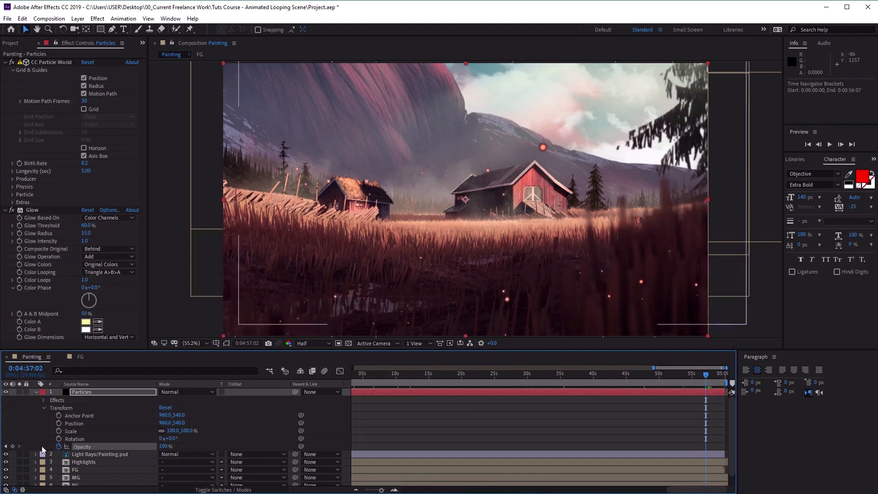
{"action": "left_click", "coordinate": [12, 446]}
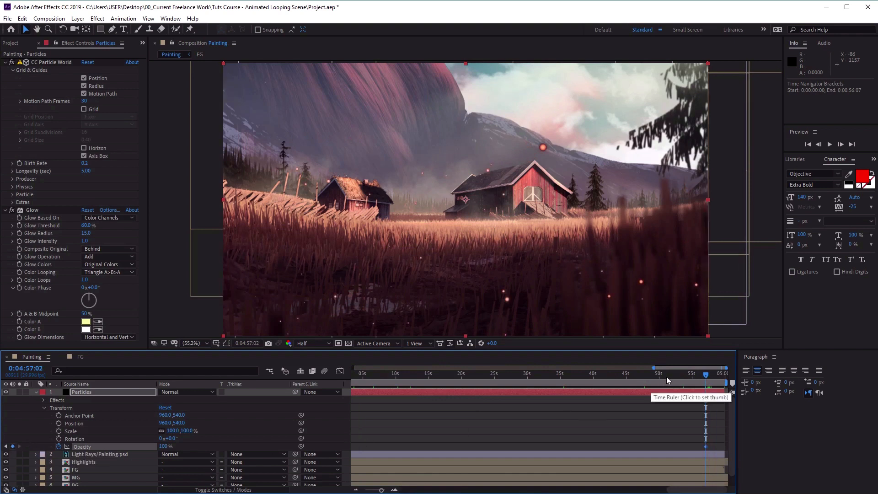
{"action": "left_click", "coordinate": [710, 379]}
{"action": "left_click_drag", "start_coordinate": [712, 380], "coordinate": [727, 380]}
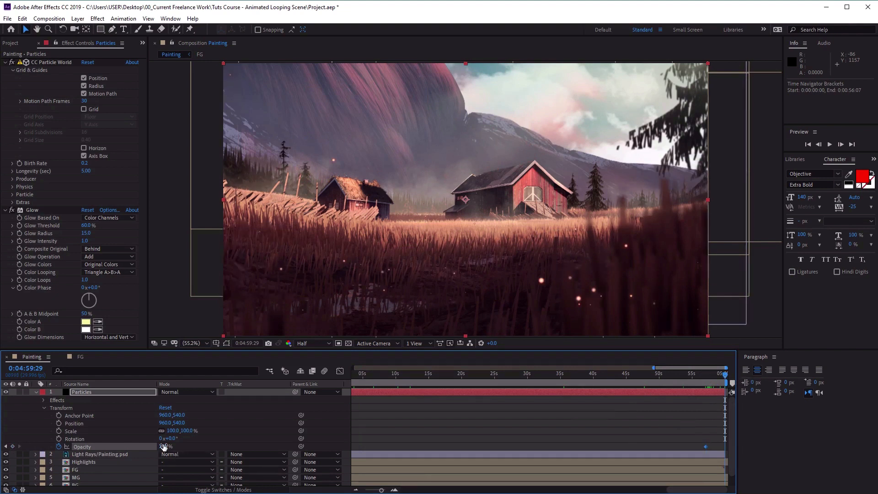
{"action": "left_click_drag", "start_coordinate": [163, 446], "coordinate": [75, 446]}
{"action": "mouse_move", "coordinate": [726, 377]}
{"action": "left_mouse_down"}
{"action": "mouse_move", "coordinate": [685, 383]}
{"action": "mouse_move", "coordinate": [729, 383]}
{"action": "left_mouse_up"}
{"action": "left_click_drag", "start_coordinate": [686, 492], "coordinate": [421, 487]}
{"action": "left_click_drag", "start_coordinate": [355, 374], "coordinate": [394, 370]}
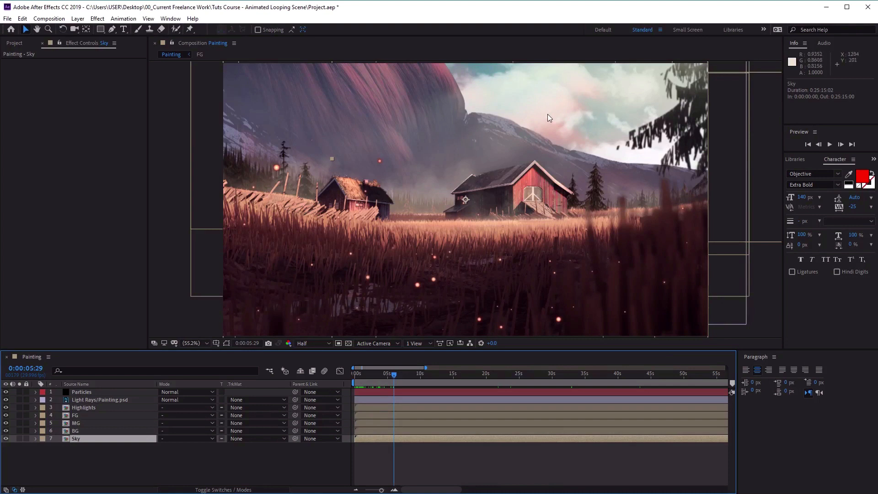
Step: Open the Sky composition and hide its Clouds_02 and Sky layers so only Clouds_01 shows
{"action": "double_click", "coordinate": [87, 439]}
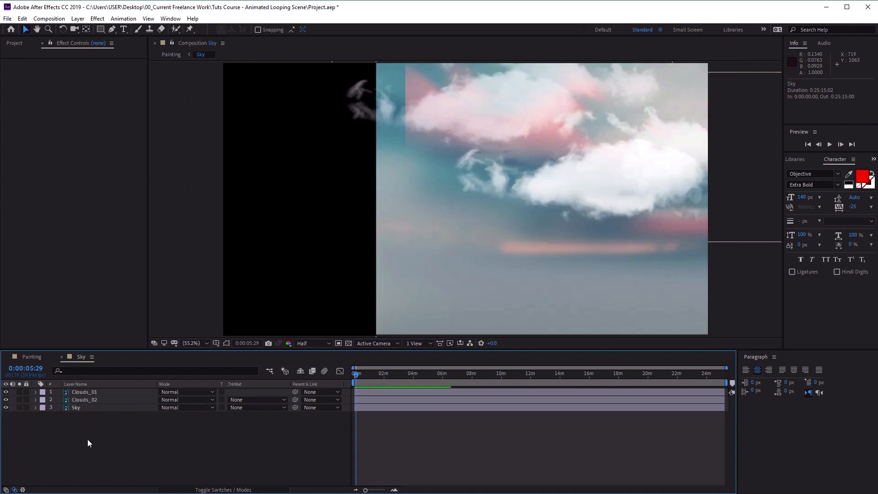
{"action": "left_click", "coordinate": [102, 392]}
{"action": "left_click", "coordinate": [103, 400]}
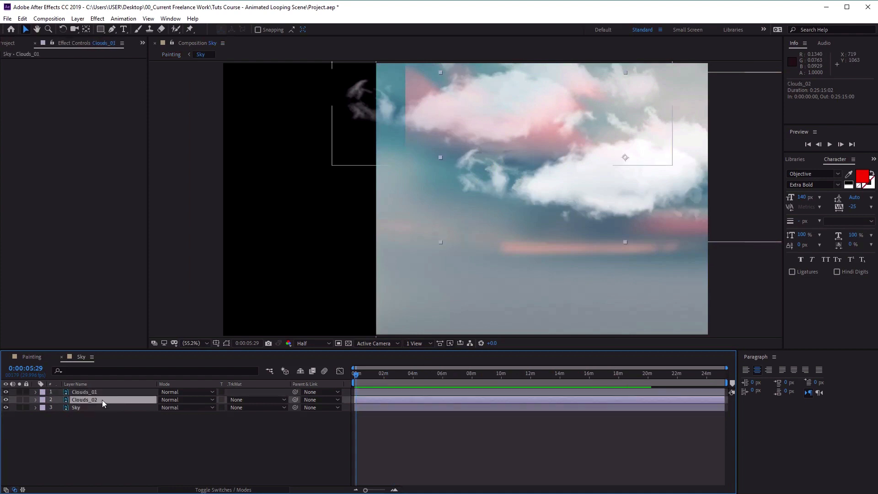
{"action": "left_click", "coordinate": [102, 407]}
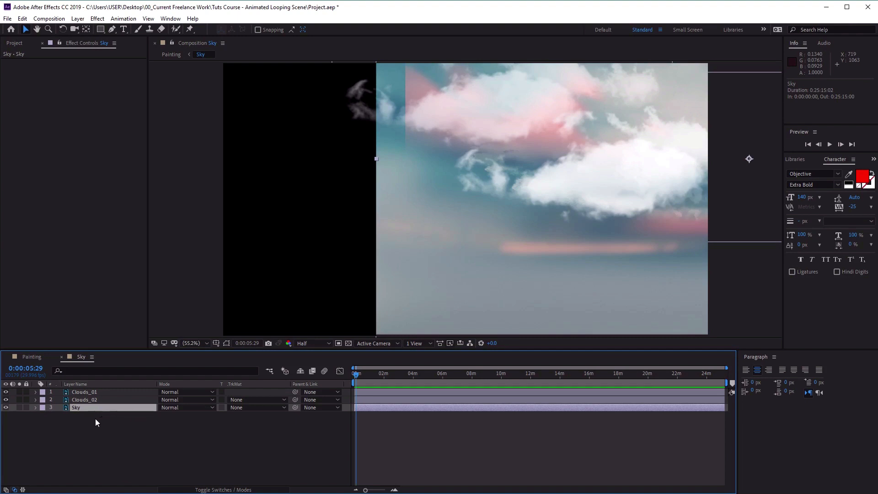
{"action": "left_click", "coordinate": [6, 400]}
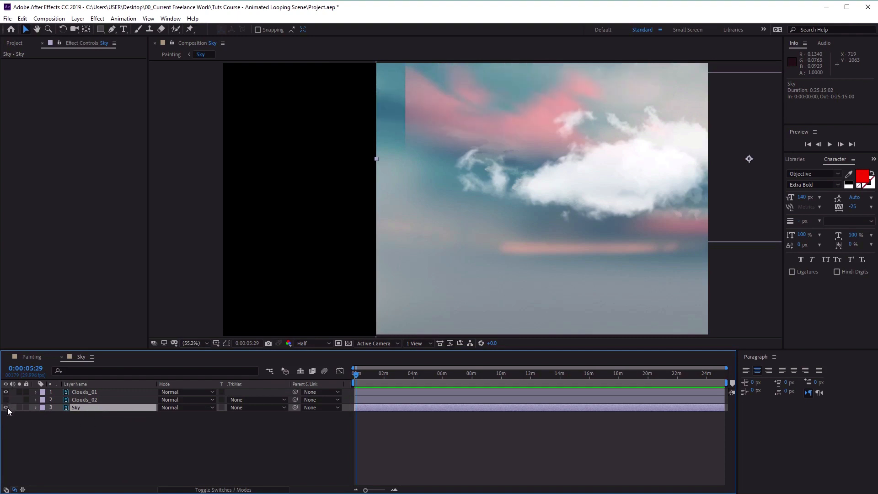
{"action": "left_click", "coordinate": [6, 408]}
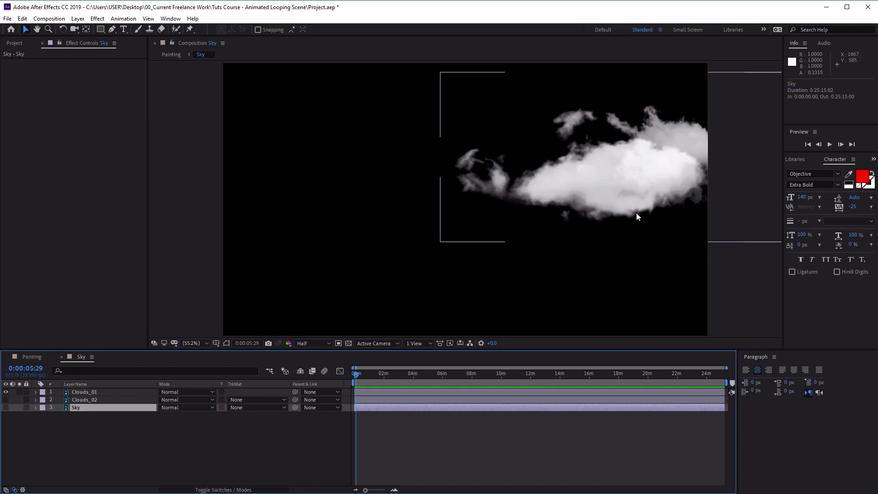
Step: Duplicate the Clouds_01 layer and hide the copy
{"action": "left_click", "coordinate": [105, 392]}
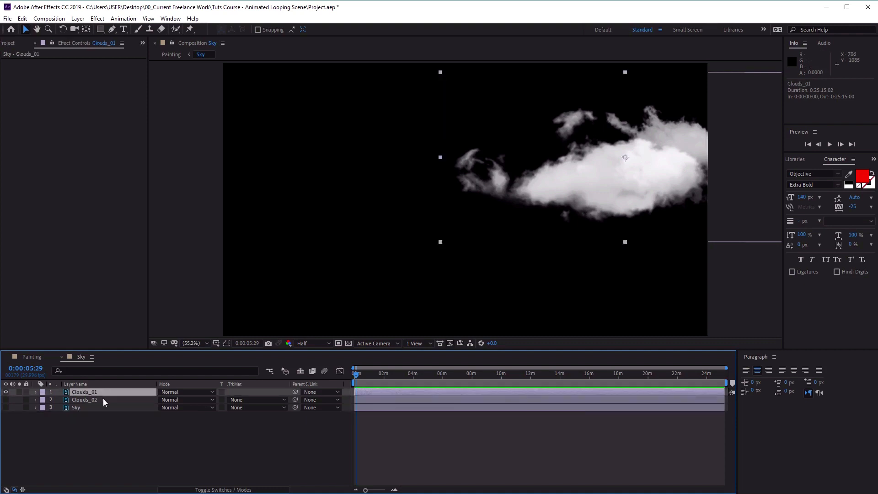
{"action": "key", "text": "ctrl+d"}
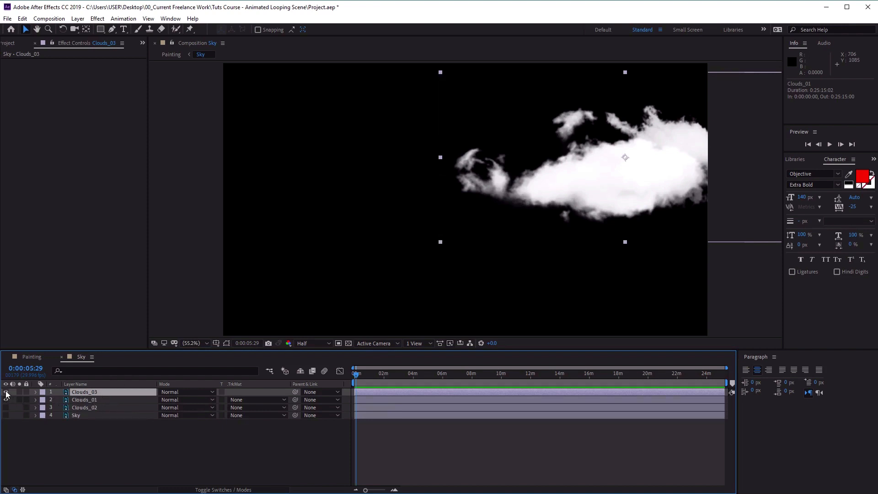
{"action": "left_click", "coordinate": [6, 393]}
Step: Add a Position keyframe to the original Clouds_01 layer at 0:00:00:00
{"action": "left_click", "coordinate": [106, 400]}
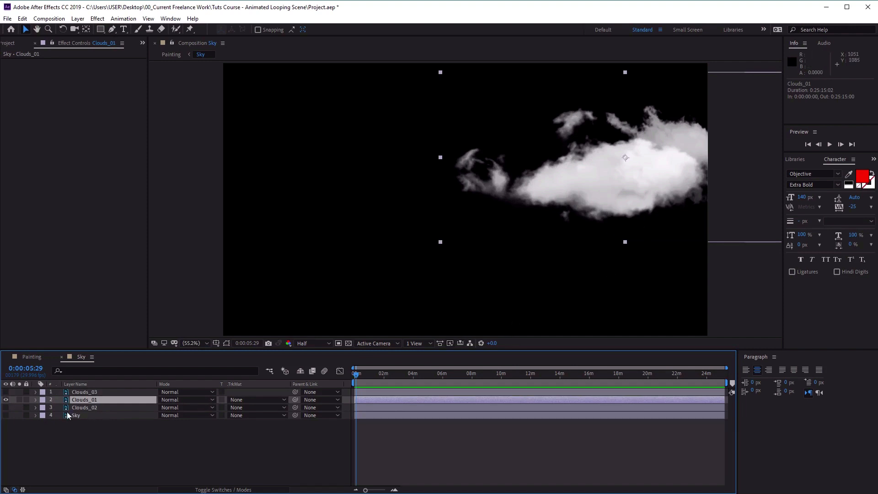
{"action": "left_click", "coordinate": [36, 400]}
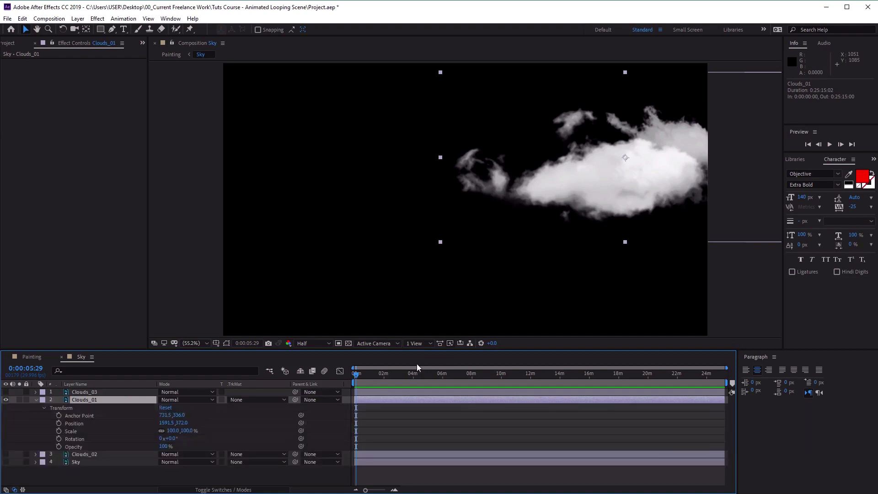
{"action": "left_click_drag", "start_coordinate": [396, 378], "coordinate": [314, 385]}
{"action": "left_click", "coordinate": [59, 424]}
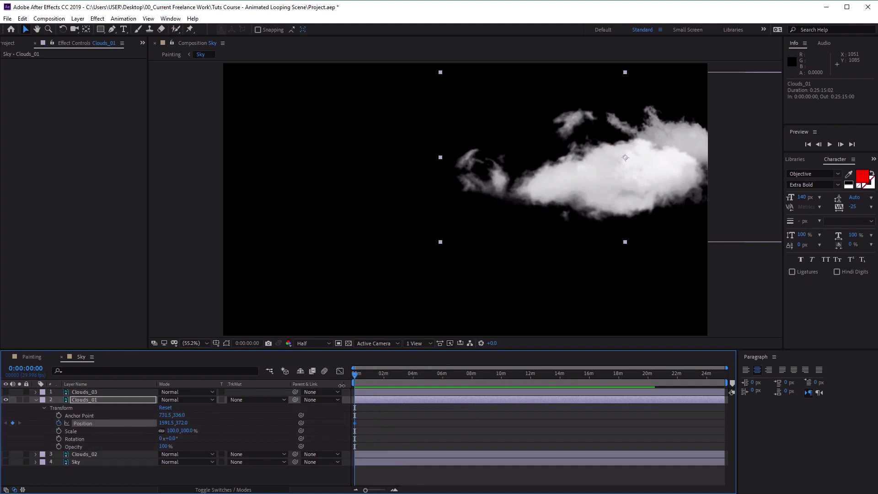
Step: Shorten the Sky composition's duration to five minutes
{"action": "left_click_drag", "start_coordinate": [357, 376], "coordinate": [446, 375]}
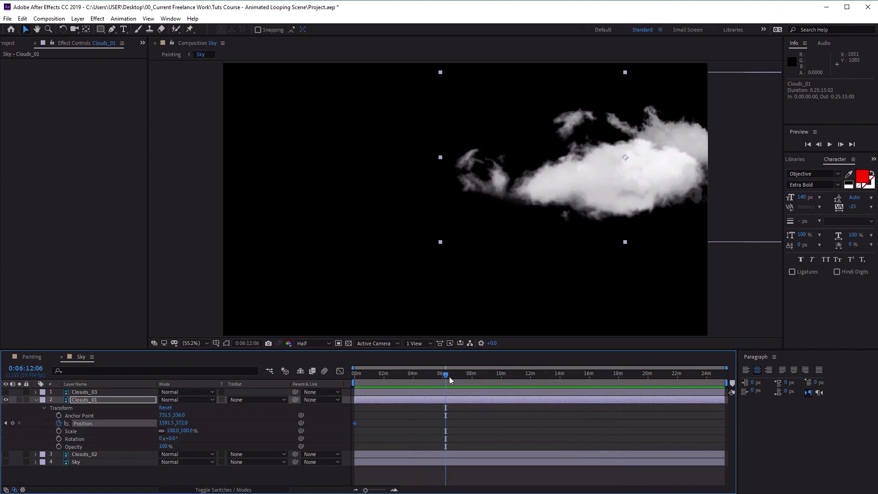
{"action": "left_click_drag", "start_coordinate": [442, 376], "coordinate": [412, 376]}
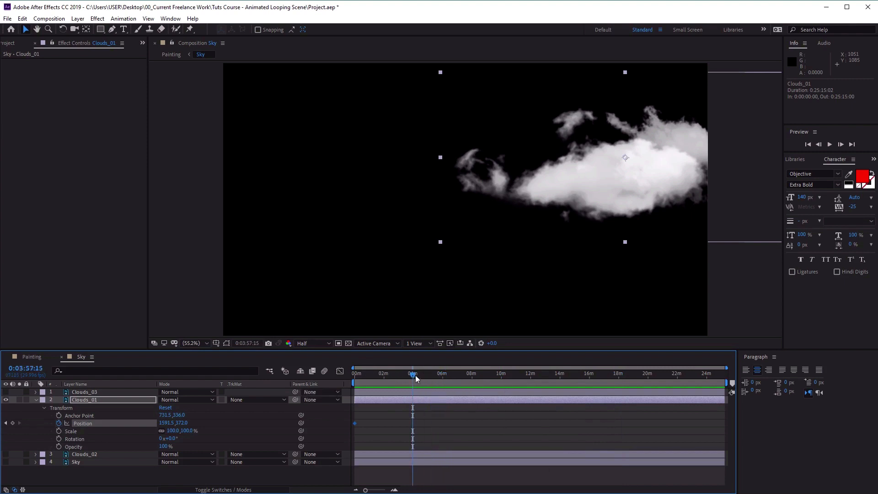
{"action": "right_click", "coordinate": [83, 360]}
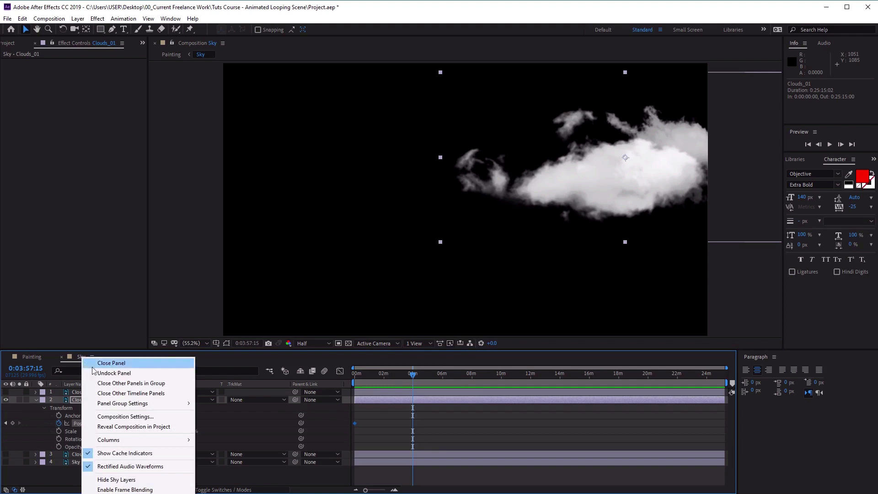
{"action": "left_click", "coordinate": [125, 416]}
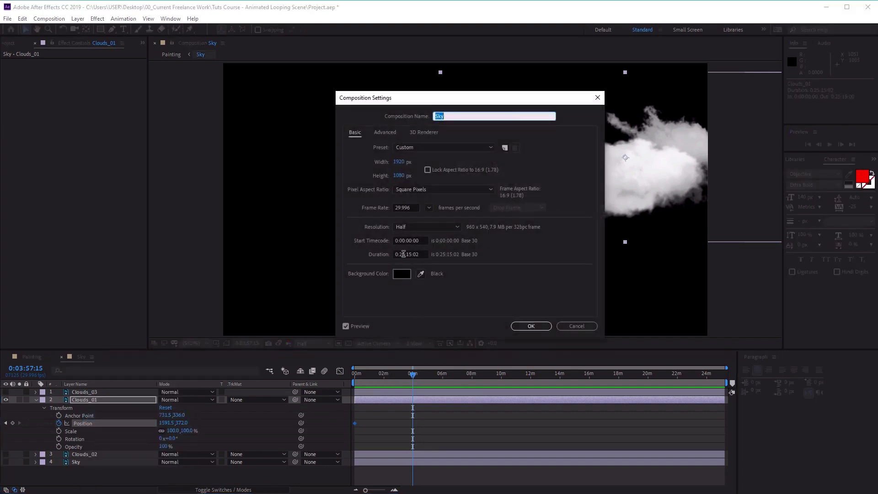
{"action": "left_click", "coordinate": [404, 254]}
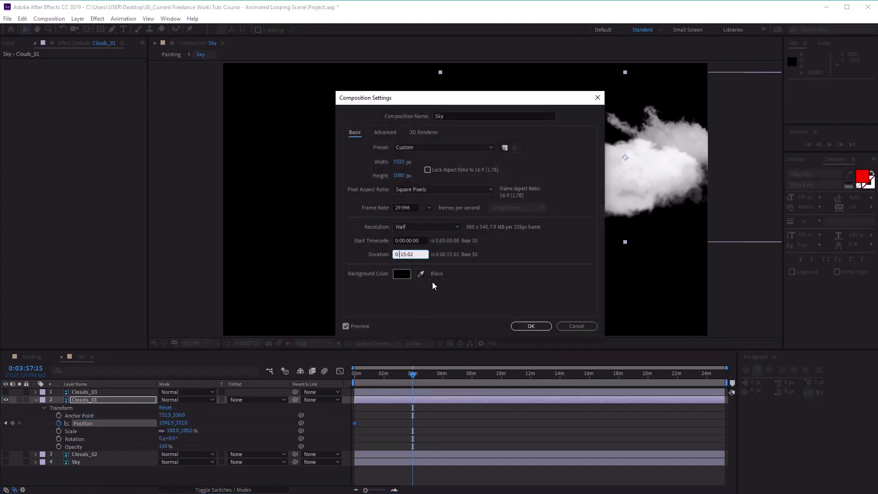
{"action": "type", "text": "0"}
{"action": "key", "text": "Return"}
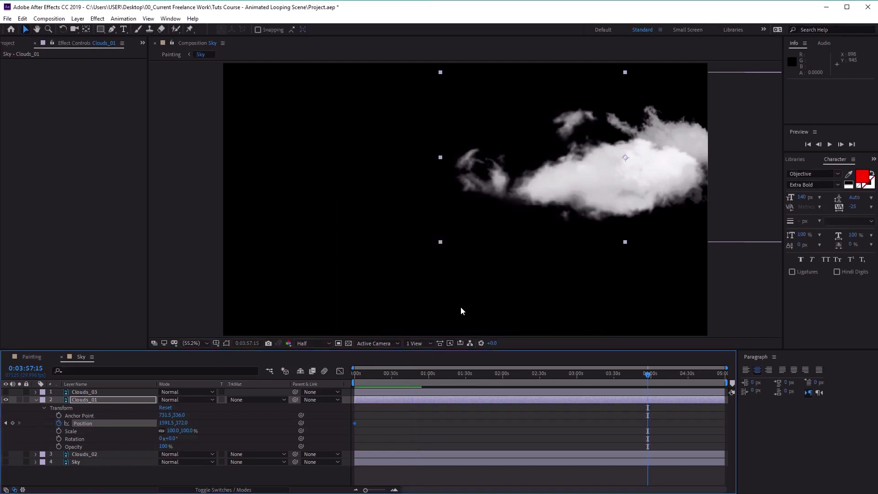
Step: Keyframe the Clouds_01 layer's Position at 2891.5, 372.0 at 0:04:59:29 and scrub through its drift
{"action": "left_click_drag", "start_coordinate": [649, 376], "coordinate": [778, 393]}
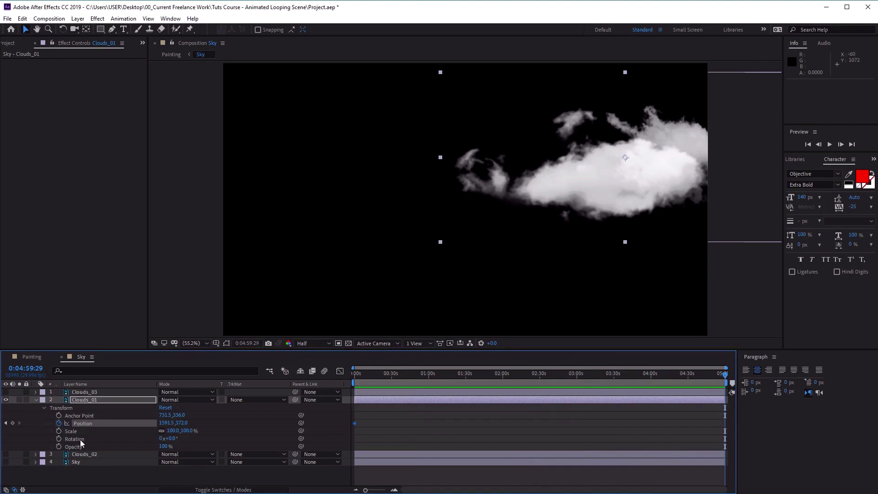
{"action": "left_click_drag", "start_coordinate": [181, 422], "coordinate": [778, 438]}
{"action": "key", "text": "ctrl+z"}
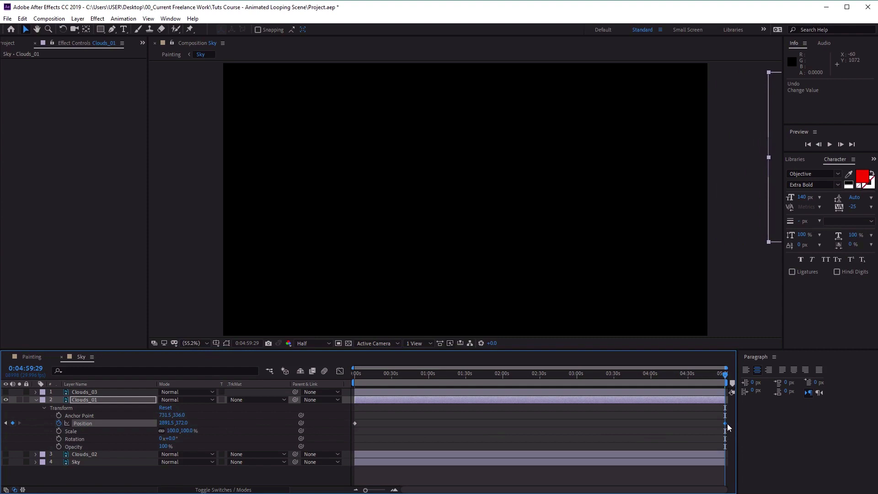
{"action": "left_click_drag", "start_coordinate": [727, 376], "coordinate": [287, 375]}
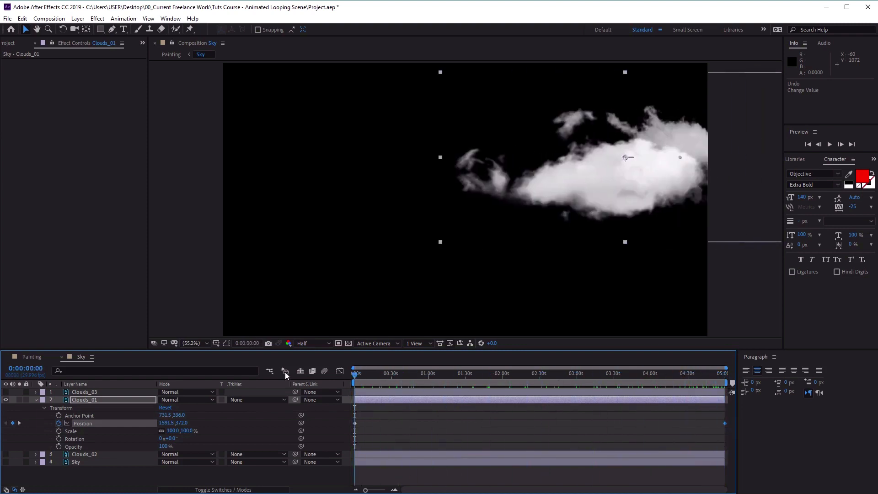
{"action": "left_click_drag", "start_coordinate": [379, 382], "coordinate": [429, 376]}
{"action": "left_click_drag", "start_coordinate": [368, 354], "coordinate": [293, 354]}
{"action": "left_click_drag", "start_coordinate": [511, 383], "coordinate": [726, 382]}
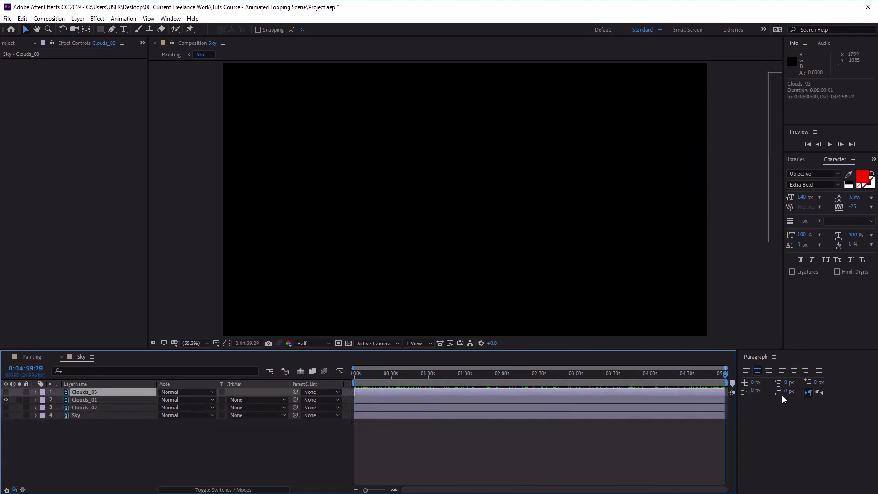
Step: Show only the Clouds_03 layer by hiding Clouds_01, and add a Position keyframe to it at 0:04:59:29
{"action": "left_click", "coordinate": [6, 392]}
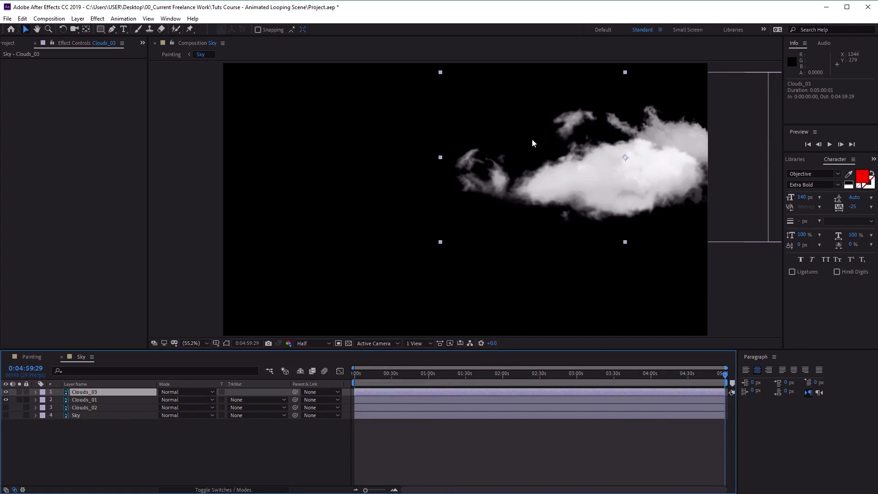
{"action": "left_click_drag", "start_coordinate": [444, 375], "coordinate": [226, 391]}
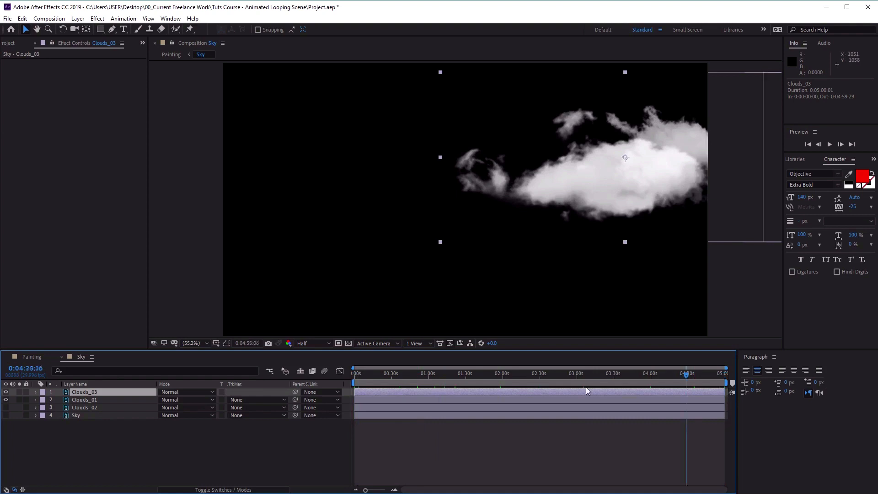
{"action": "key", "text": "End"}
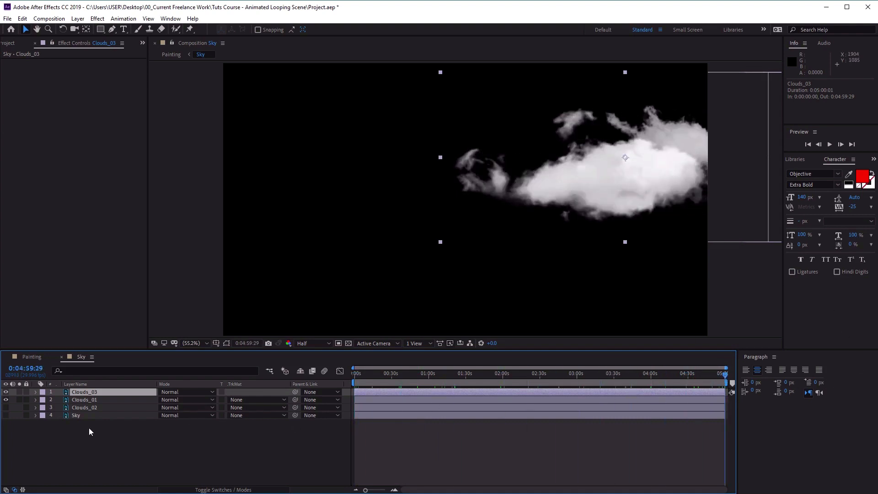
{"action": "left_click", "coordinate": [5, 399]}
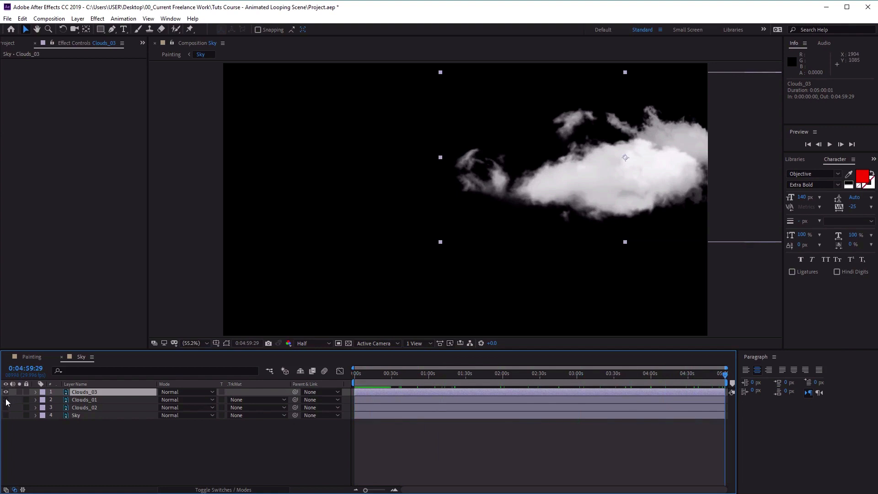
{"action": "left_click", "coordinate": [36, 393]}
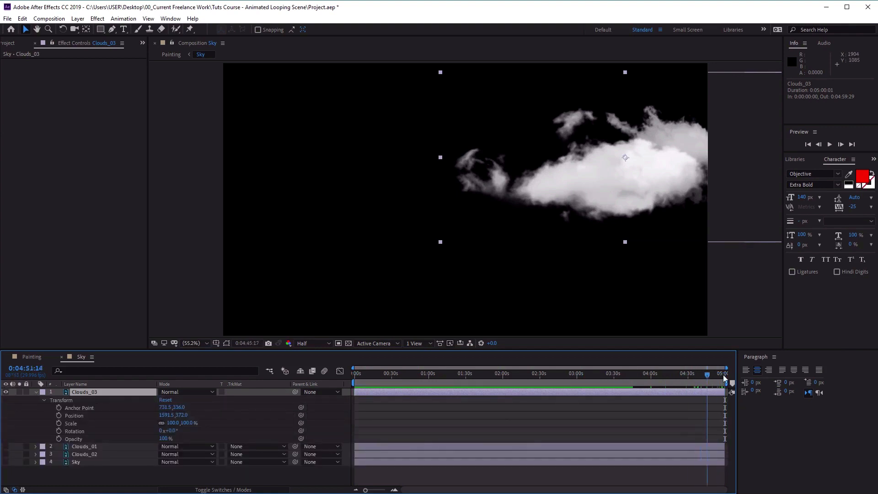
{"action": "left_click", "coordinate": [59, 415]}
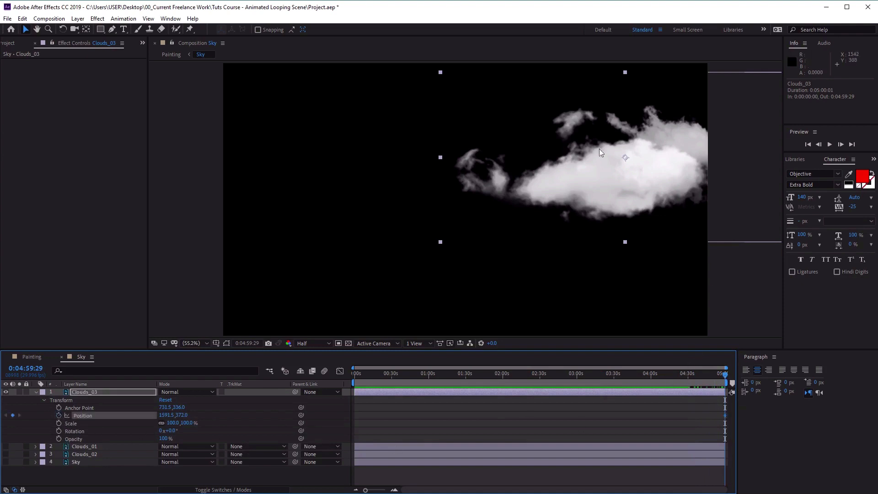
Step: Keyframe the Clouds_03 layer's Position at -34.5, 372.0 at 0:00:00:00 and check its movement to the end
{"action": "left_click_drag", "start_coordinate": [726, 377], "coordinate": [275, 402]}
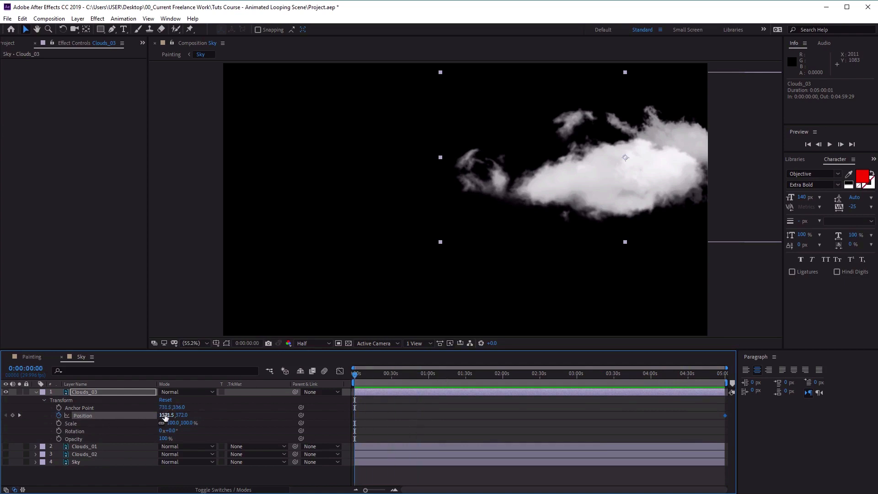
{"action": "left_click_drag", "start_coordinate": [166, 415], "coordinate": [2, 422]}
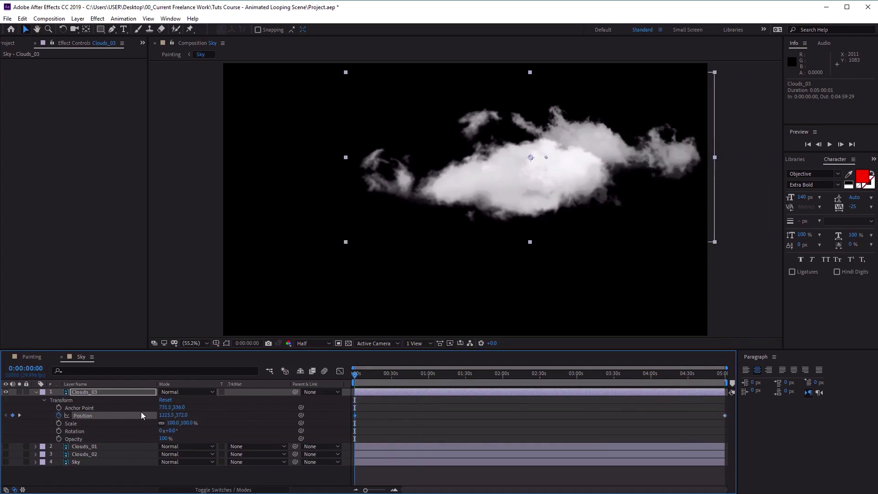
{"action": "left_click_drag", "start_coordinate": [166, 415], "coordinate": [51, 432]}
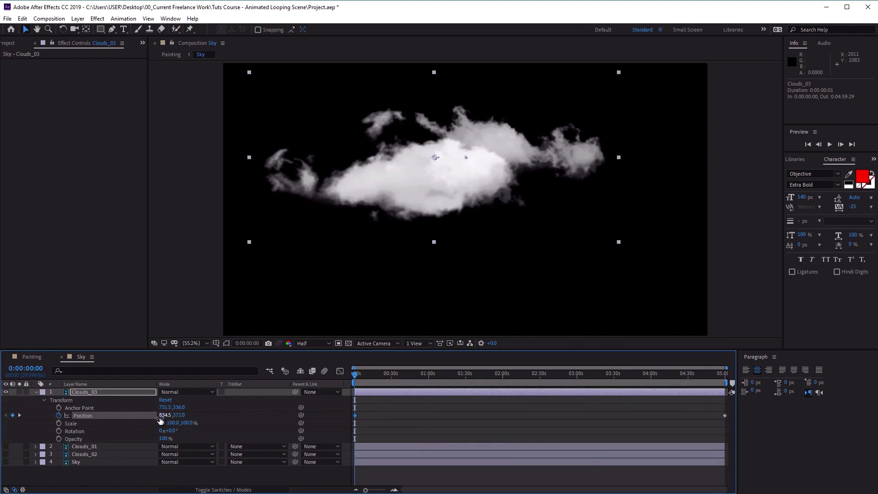
{"action": "left_click_drag", "start_coordinate": [166, 414], "coordinate": [57, 420]}
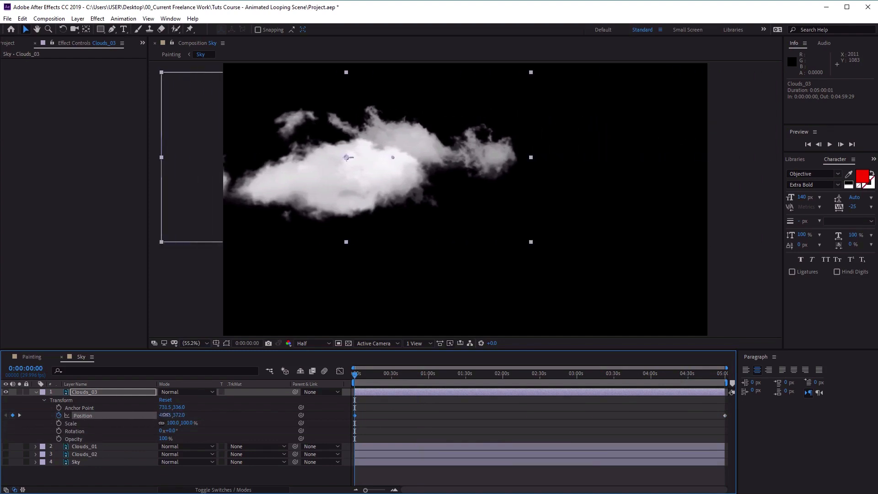
{"action": "left_click_drag", "start_coordinate": [166, 415], "coordinate": [73, 420]}
{"action": "left_click_drag", "start_coordinate": [165, 415], "coordinate": [45, 425]}
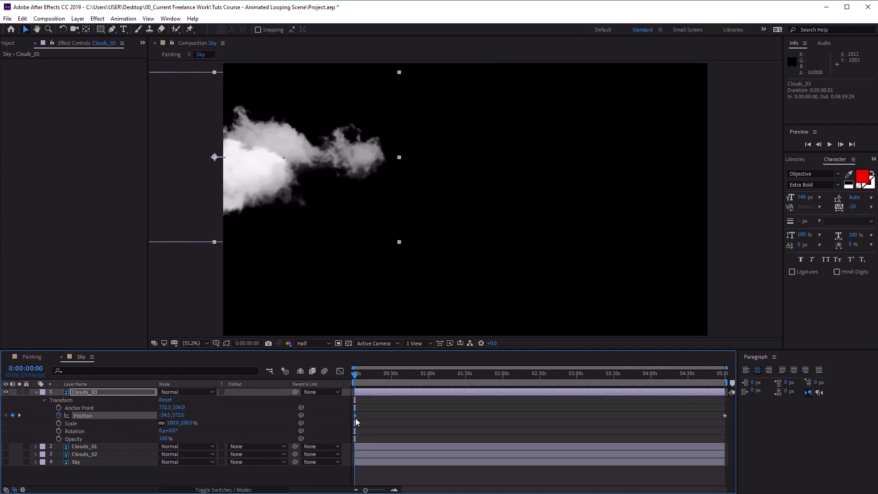
{"action": "left_click_drag", "start_coordinate": [357, 375], "coordinate": [748, 383]}
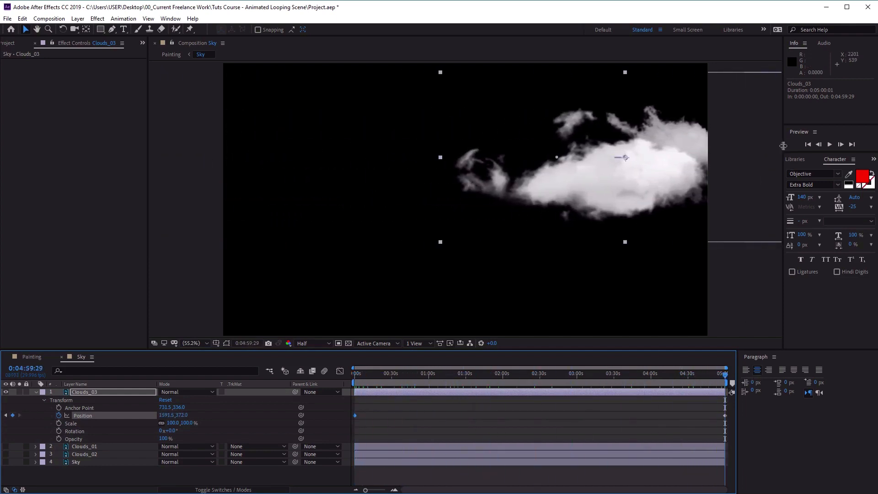
Step: Show the Clouds_01 layer again and preview both cloud layers drifting together
{"action": "left_click", "coordinate": [36, 393]}
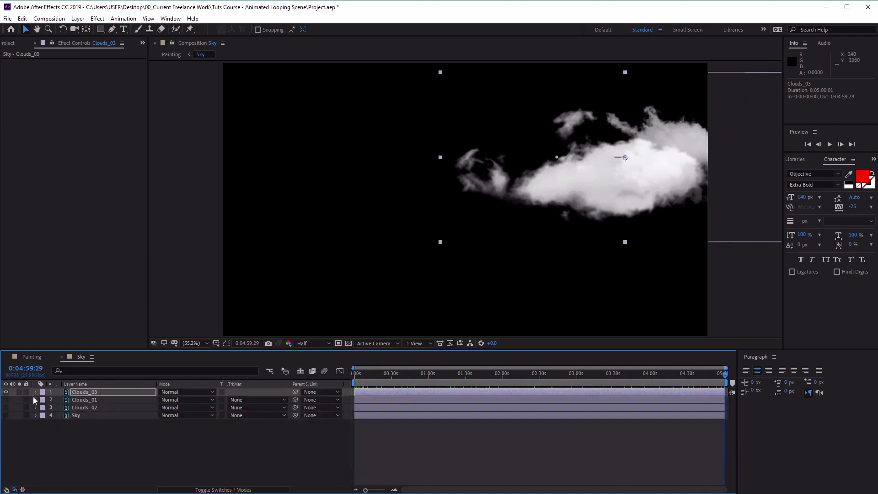
{"action": "left_click", "coordinate": [6, 401]}
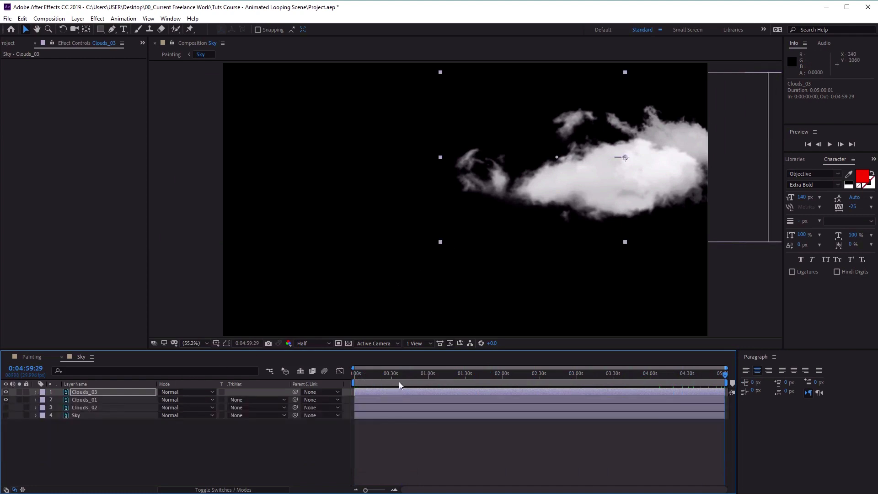
{"action": "key", "text": "Home"}
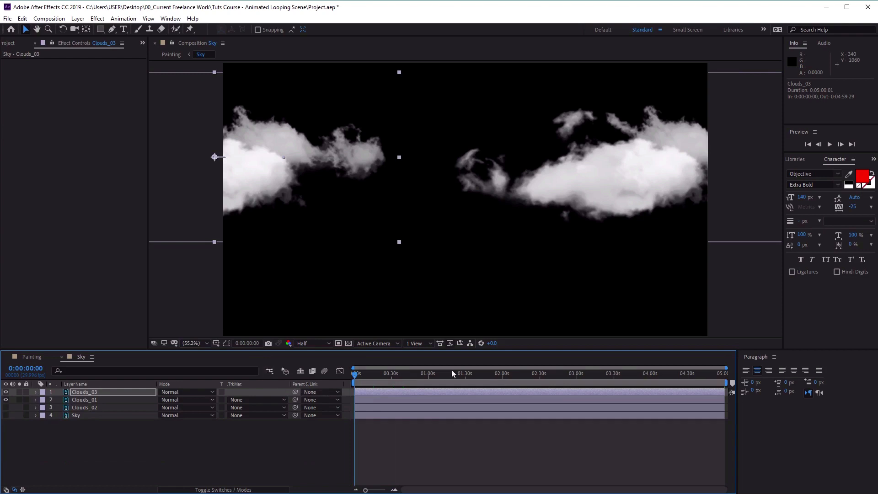
{"action": "left_click_drag", "start_coordinate": [357, 377], "coordinate": [721, 372]}
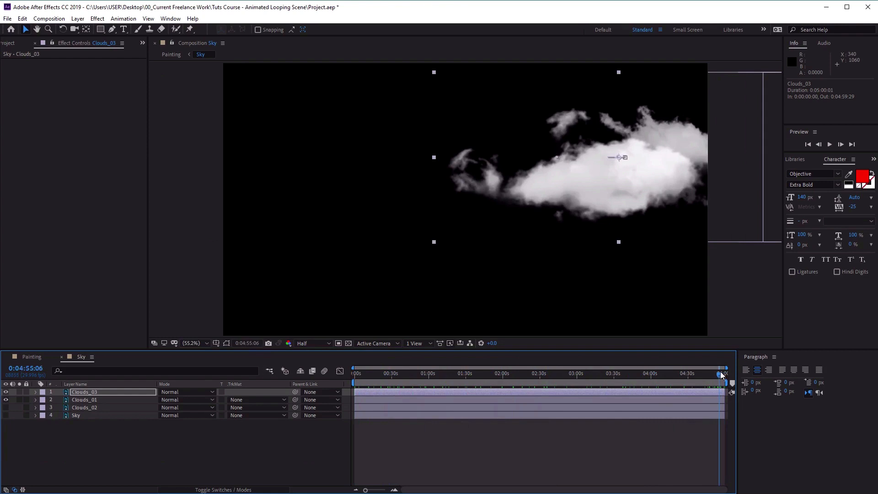
{"action": "left_click", "coordinate": [830, 145]}
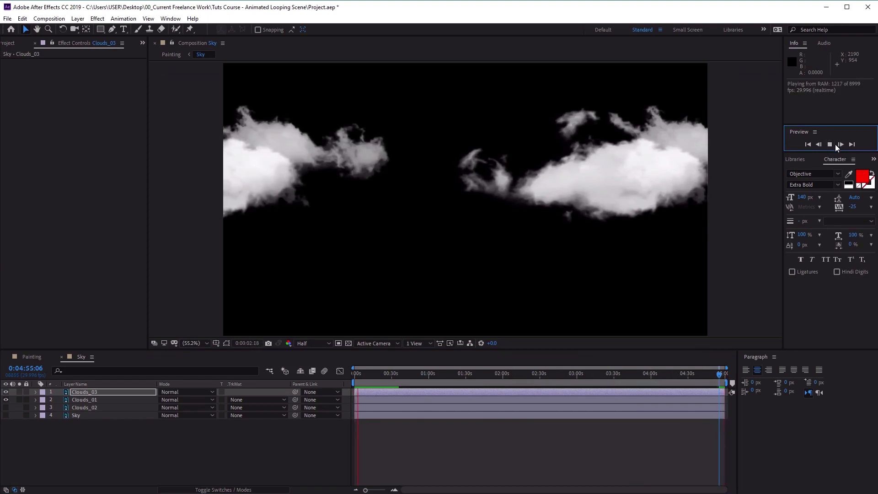
{"action": "left_click", "coordinate": [830, 145]}
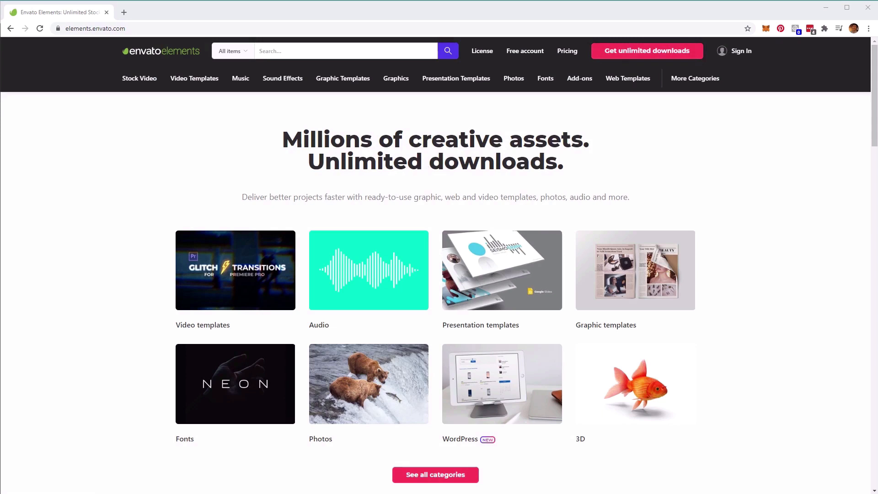
Step: On the Envato Elements site in the browser, search the Music category for "lofi hip hop chill"
{"action": "type", "text": "lofi hip hop chill"}
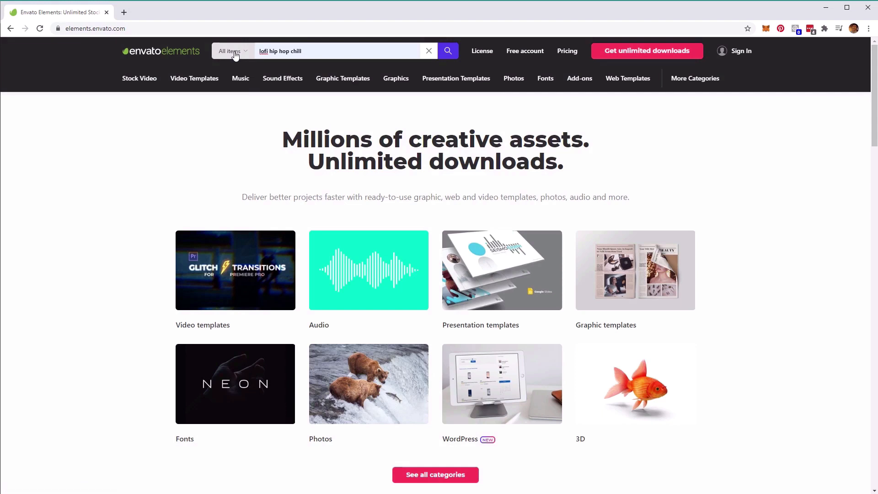
{"action": "left_click", "coordinate": [235, 56]}
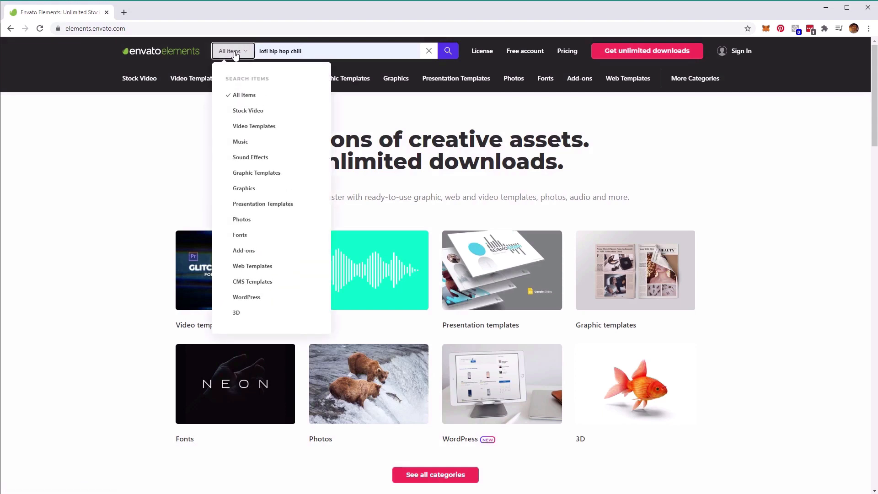
{"action": "left_click", "coordinate": [240, 142]}
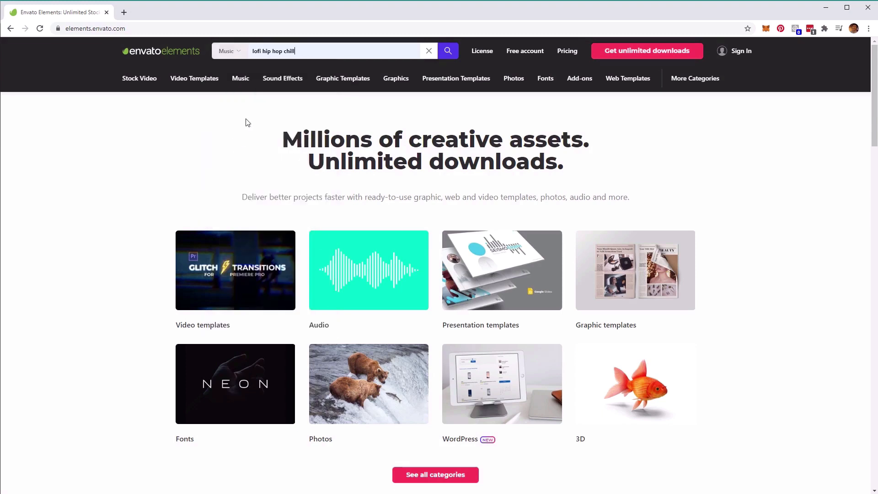
{"action": "left_click", "coordinate": [456, 55]}
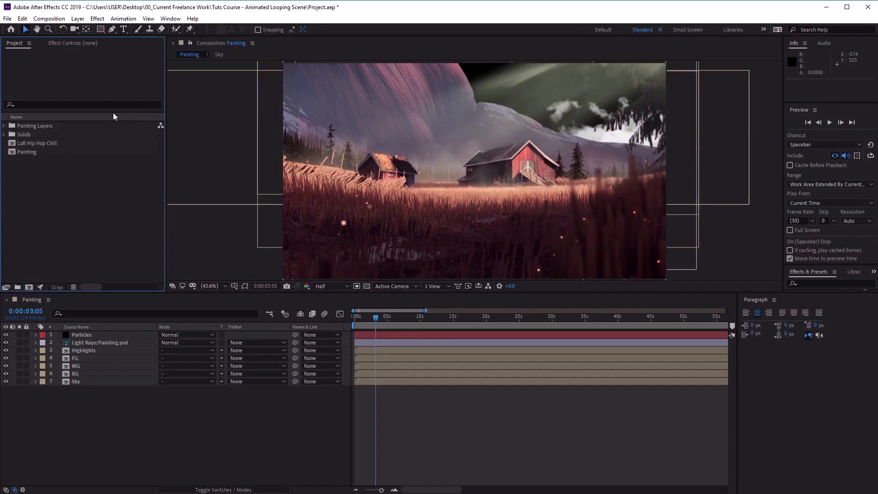
Step: Import Lofi Hip Hop Chill.wav as footage and add it to the Painting composition as the lowest layer, below Sky
{"action": "left_click", "coordinate": [7, 18]}
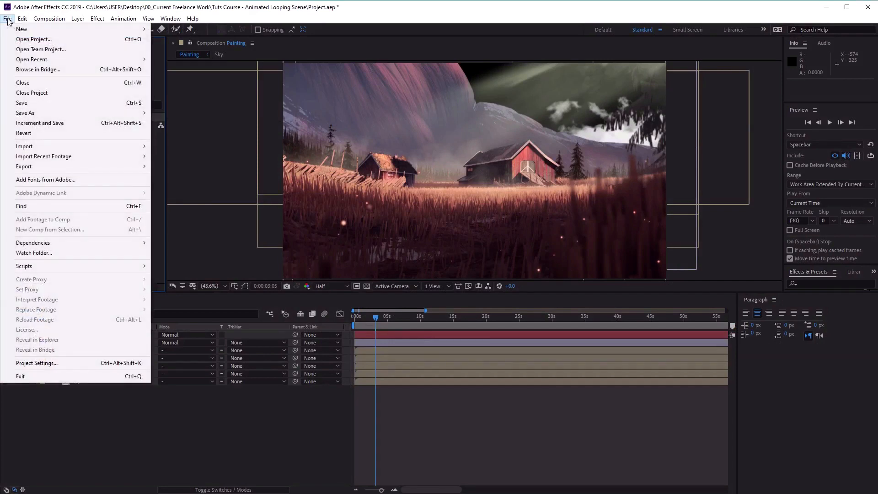
{"action": "mouse_move", "coordinate": [112, 146]}
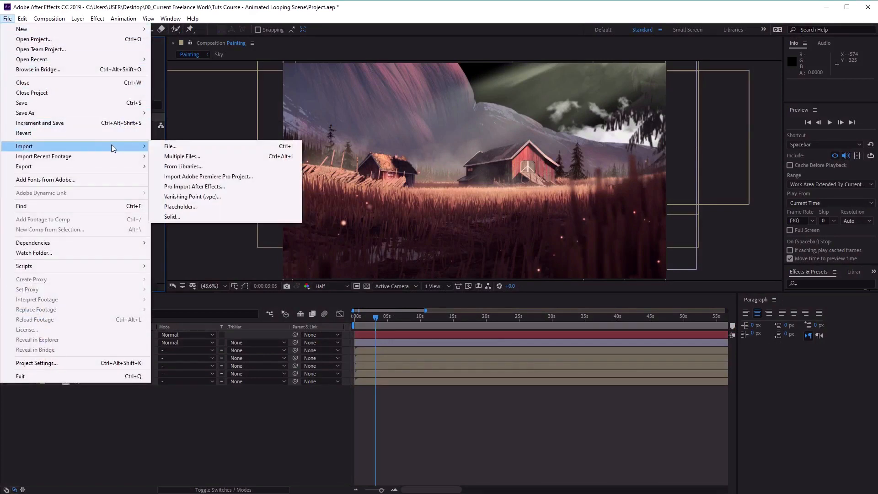
{"action": "left_click", "coordinate": [205, 147]}
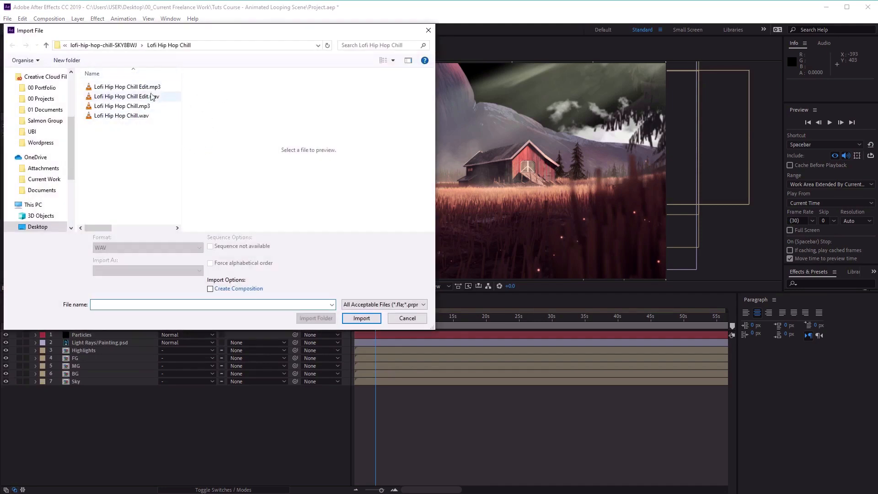
{"action": "left_click", "coordinate": [113, 117]}
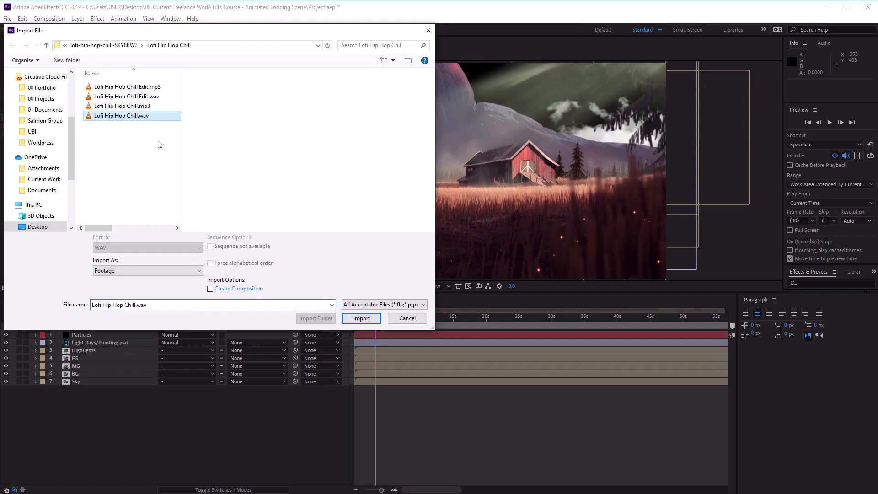
{"action": "left_click", "coordinate": [361, 319]}
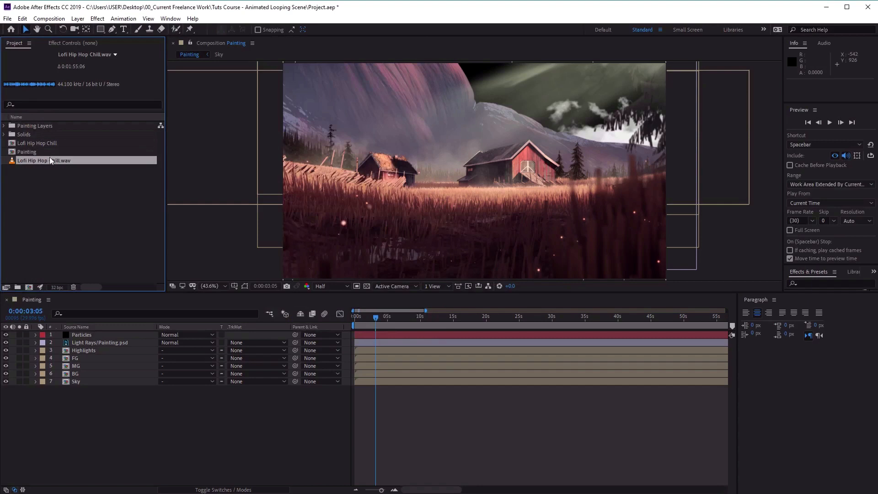
{"action": "left_click_drag", "start_coordinate": [50, 163], "coordinate": [105, 420]}
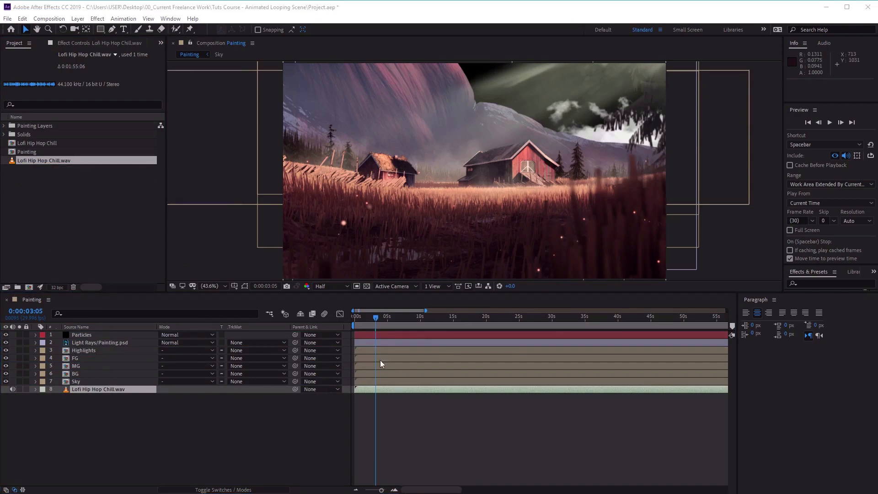
Step: At 0:00:00:00, set the Lofi Hip Hop Chill.wav layer's Audio Levels to -9 dB, displaying its waveform to compare levels
{"action": "left_click_drag", "start_coordinate": [378, 319], "coordinate": [352, 320]}
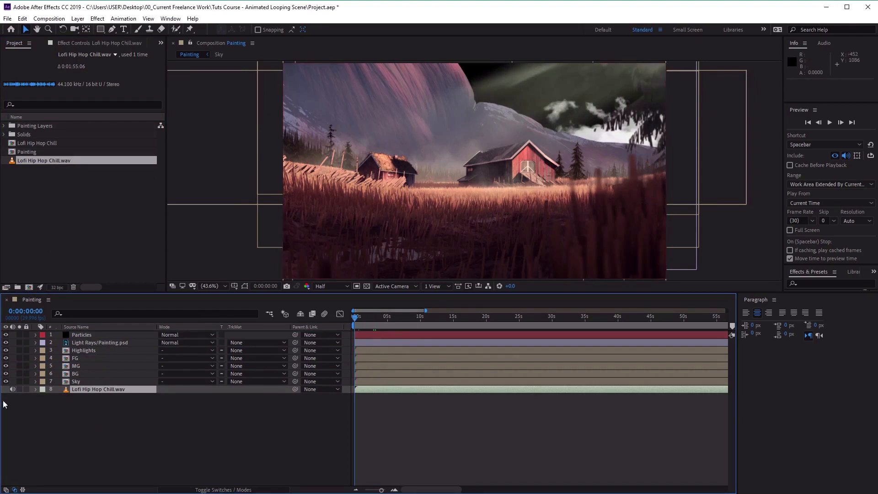
{"action": "left_click", "coordinate": [35, 390]}
{"action": "left_click", "coordinate": [44, 398]}
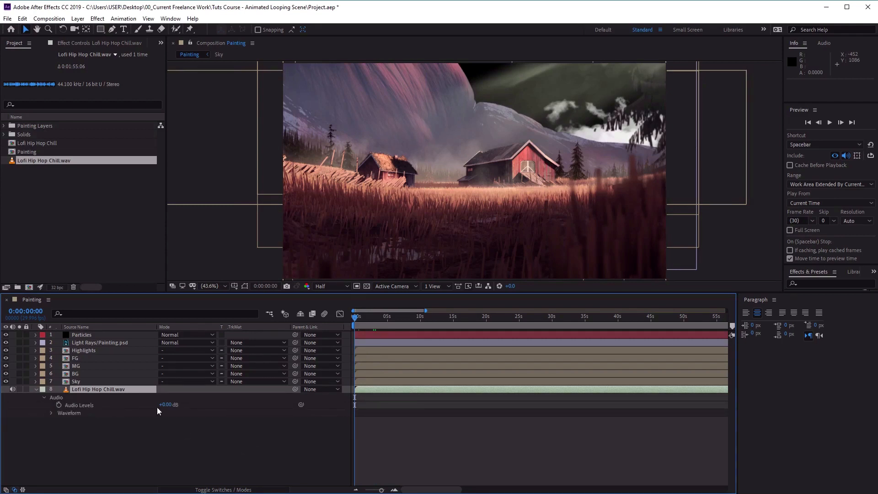
{"action": "left_click_drag", "start_coordinate": [165, 405], "coordinate": [165, 405]}
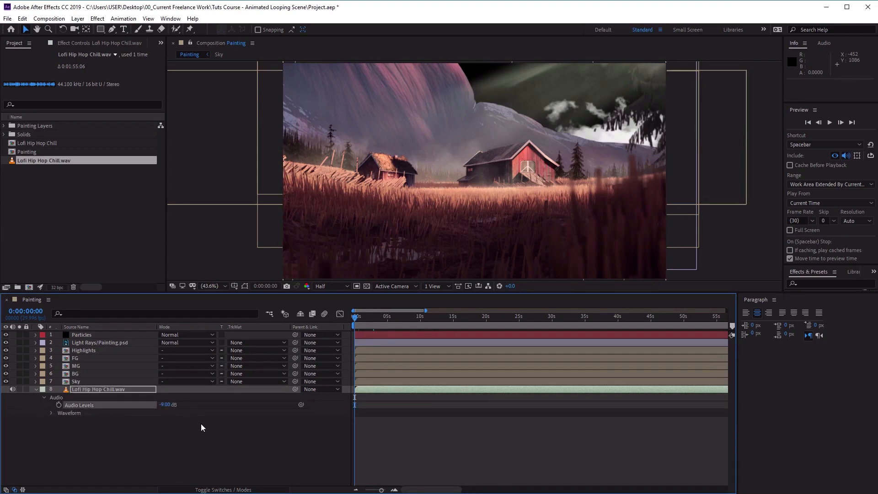
{"action": "left_click", "coordinate": [51, 413]}
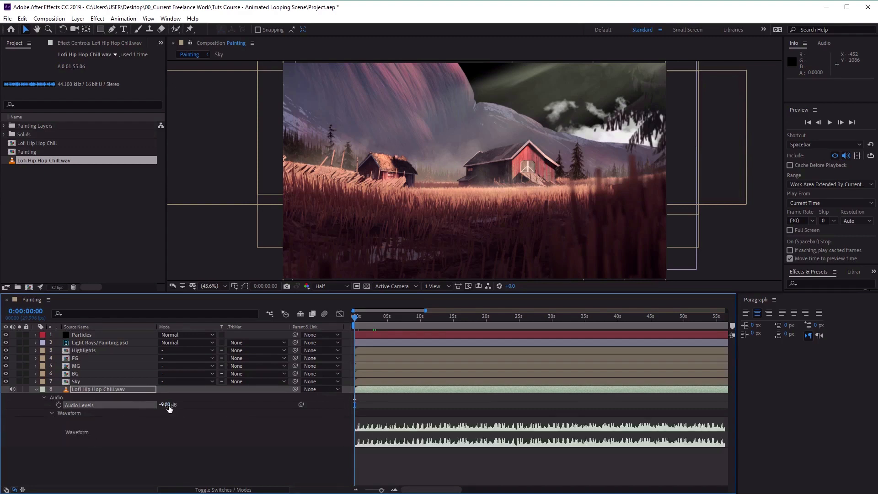
{"action": "left_click_drag", "start_coordinate": [170, 406], "coordinate": [166, 406]}
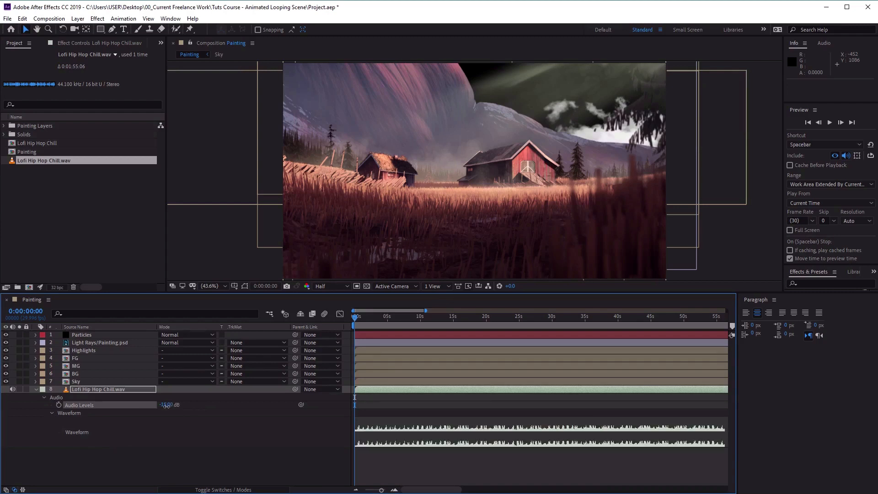
{"action": "left_click_drag", "start_coordinate": [166, 406], "coordinate": [168, 406]}
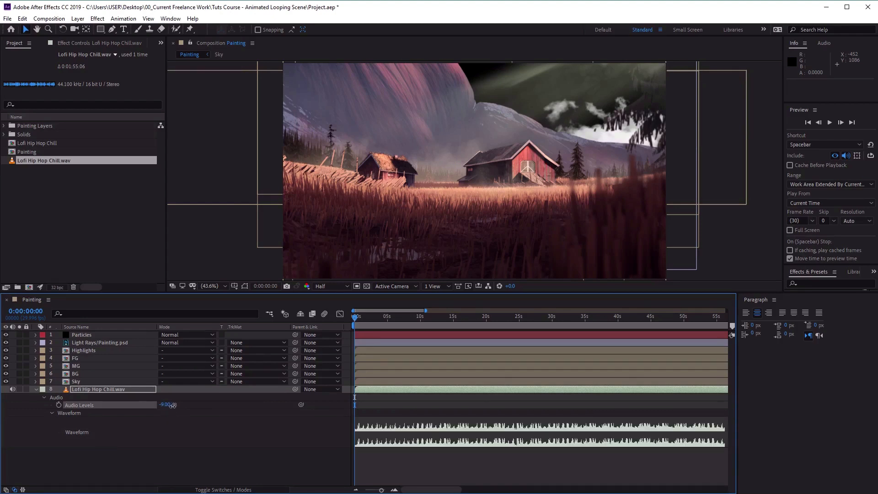